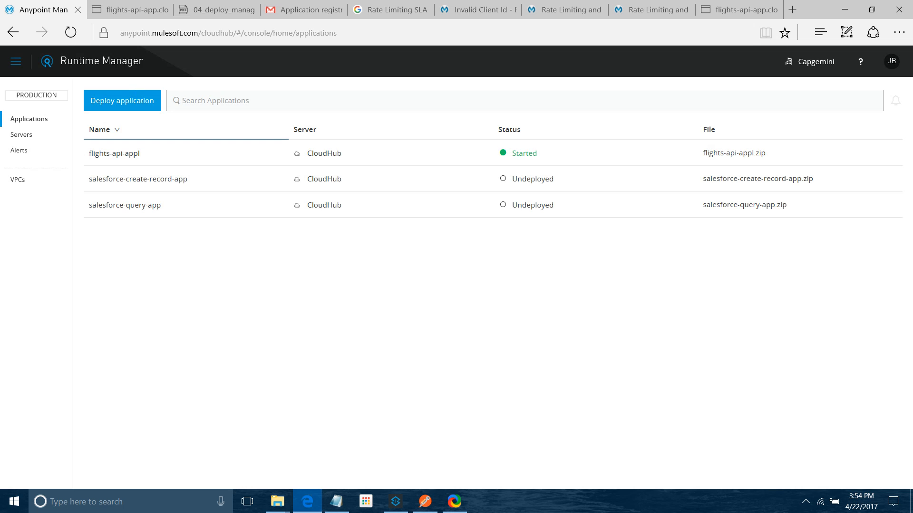
# Step: Switch to API Manager and open version 1.0 of the flighs-api API
pyautogui.click(15, 62)
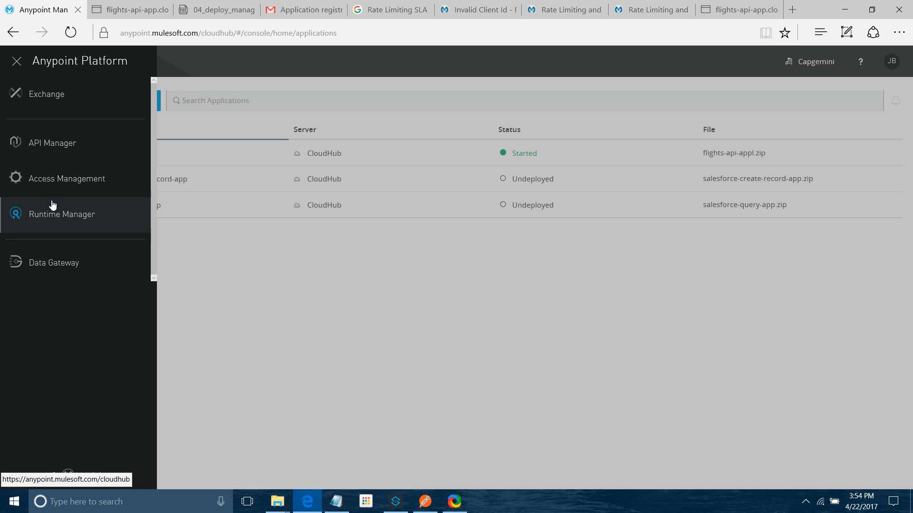
pyautogui.click(62, 144)
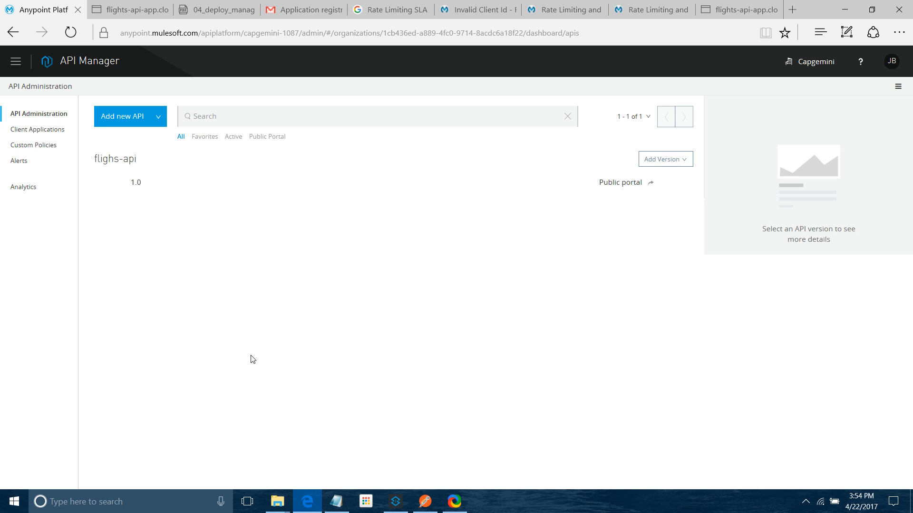
pyautogui.click(136, 183)
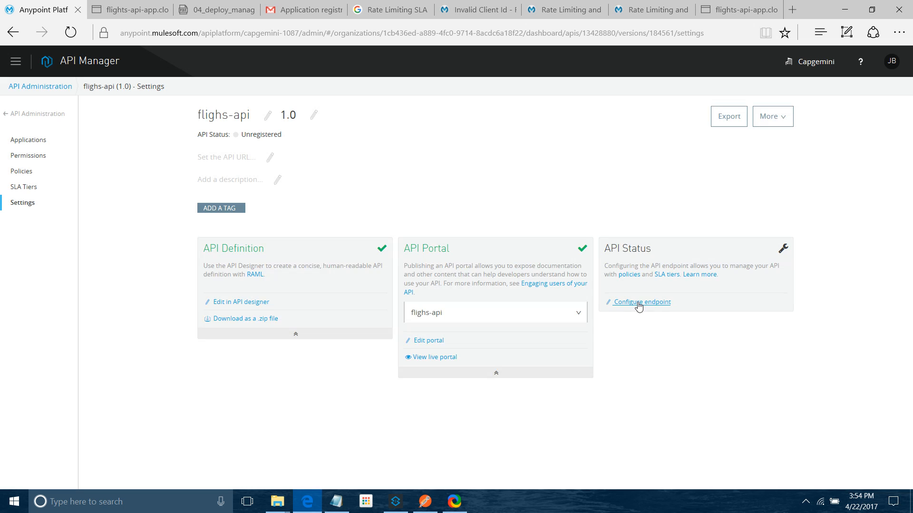
# Step: Open the endpoint configuration and enable the option to configure the proxy for CloudHub
pyautogui.moveTo(202, 144); pyautogui.dragTo(305, 134)
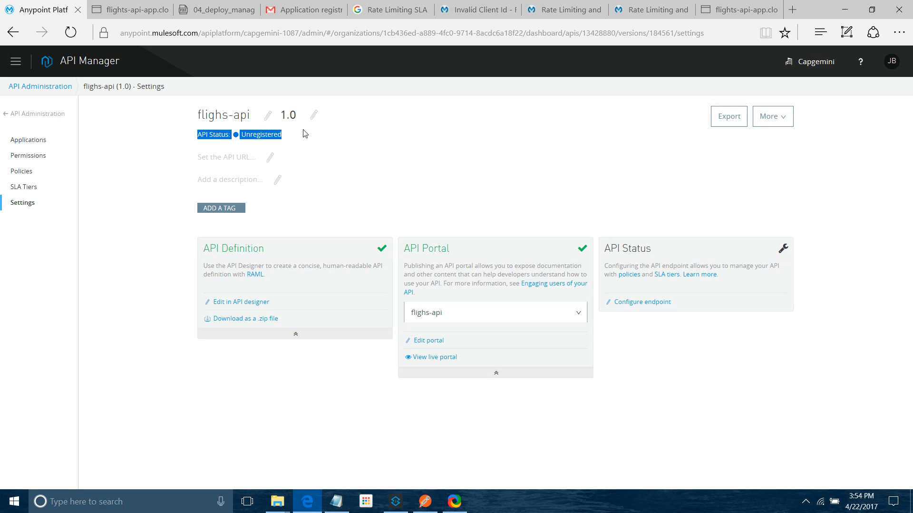
pyautogui.click(644, 307)
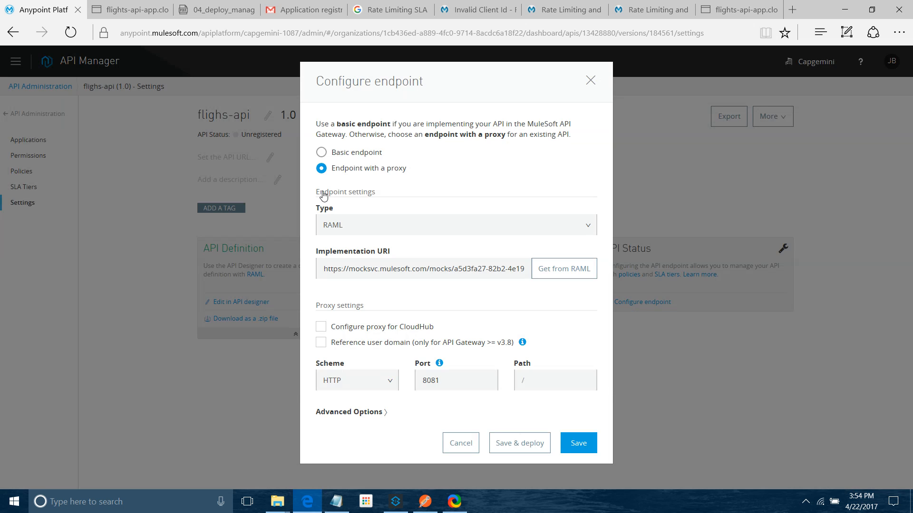
pyautogui.click(321, 327)
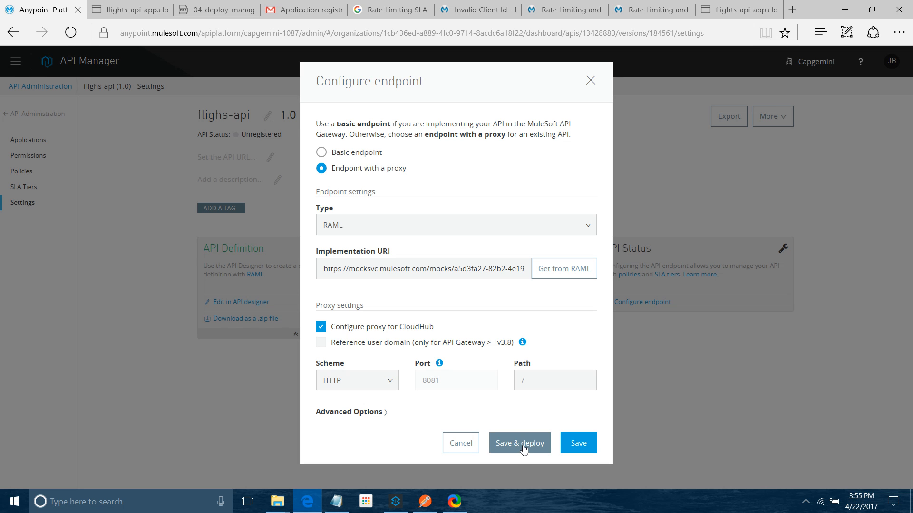
# Step: Save and deploy the proxy to CloudHub as flighs-api in Production with gateway version 3.8.x, then close the dialog
pyautogui.click(520, 443)
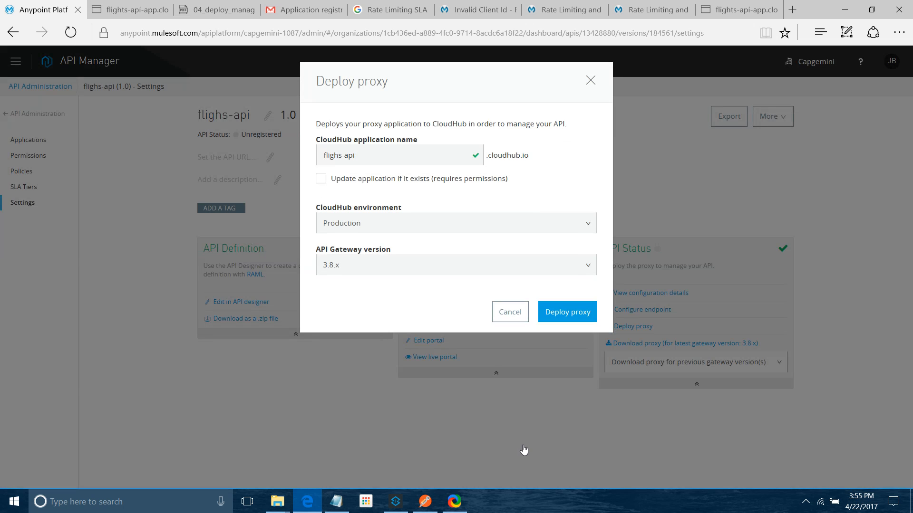
pyautogui.click(588, 313)
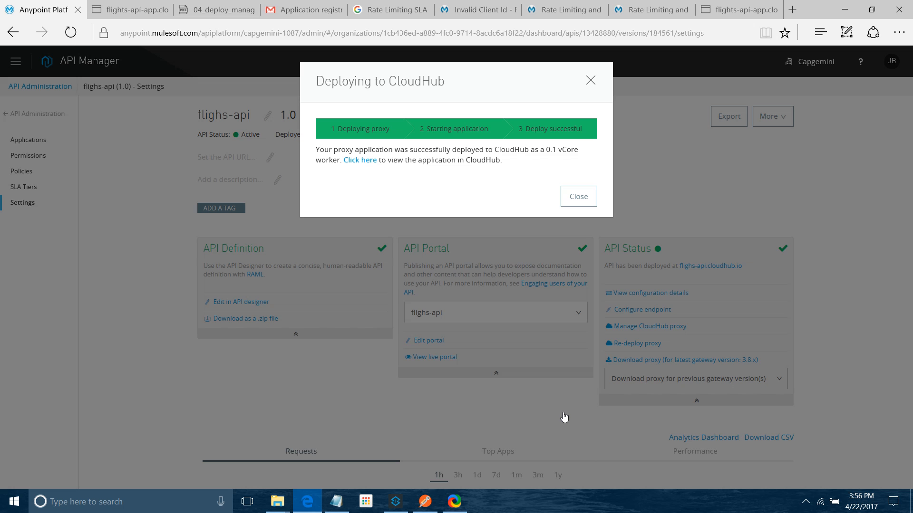
pyautogui.click(592, 195)
# Step: Open the flighs-api application in Runtime Manager and copy its app URL flighs-api.cloudhub.io
pyautogui.click(16, 64)
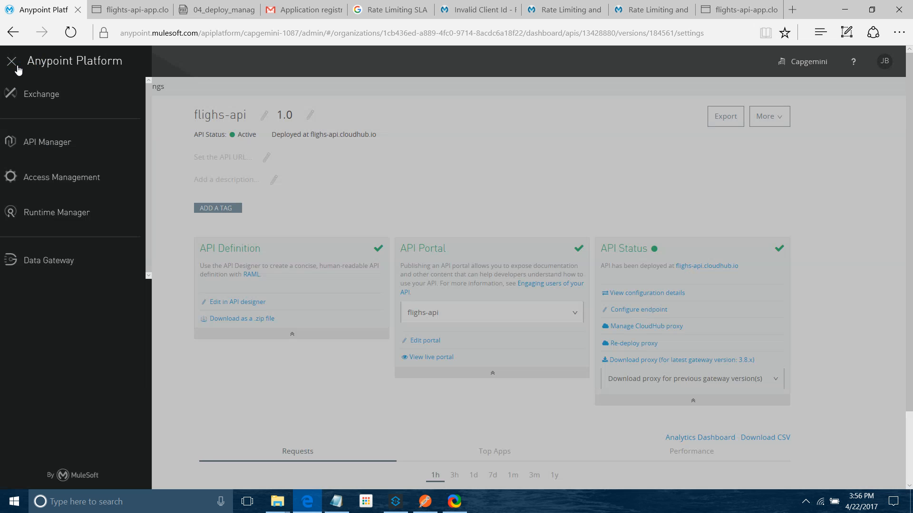
pyautogui.click(69, 218)
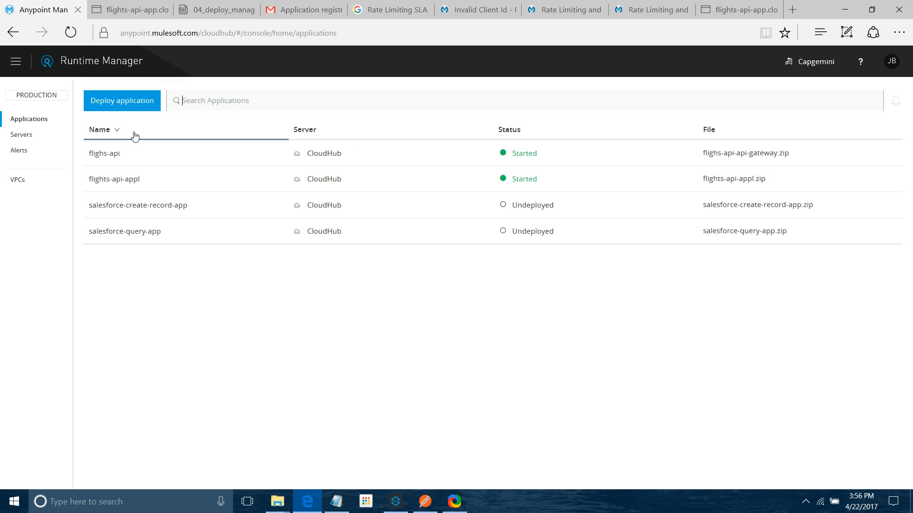
pyautogui.click(100, 160)
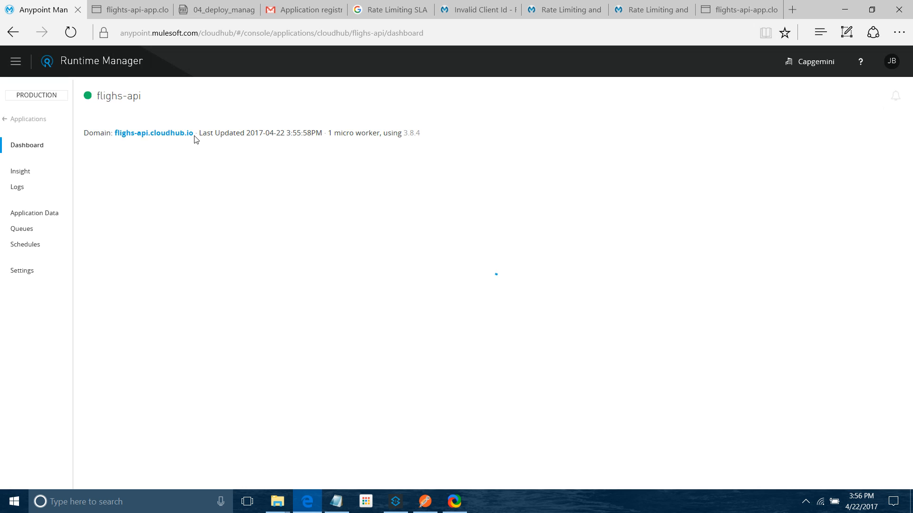
pyautogui.moveTo(195, 134); pyautogui.dragTo(150, 134)
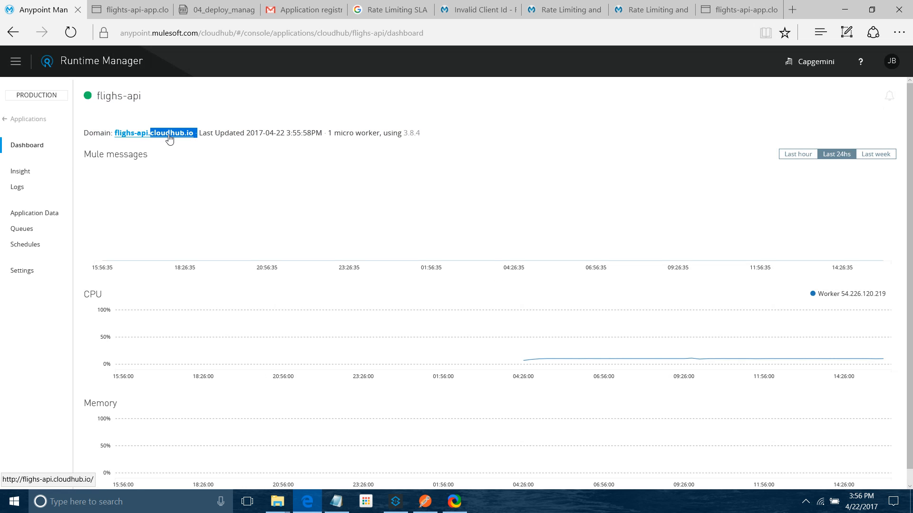
pyautogui.click(24, 120)
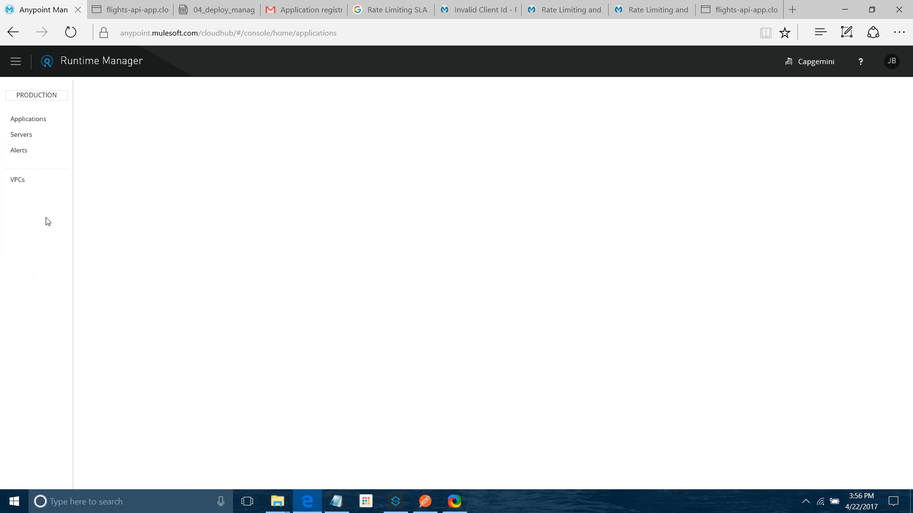
pyautogui.click(230, 158)
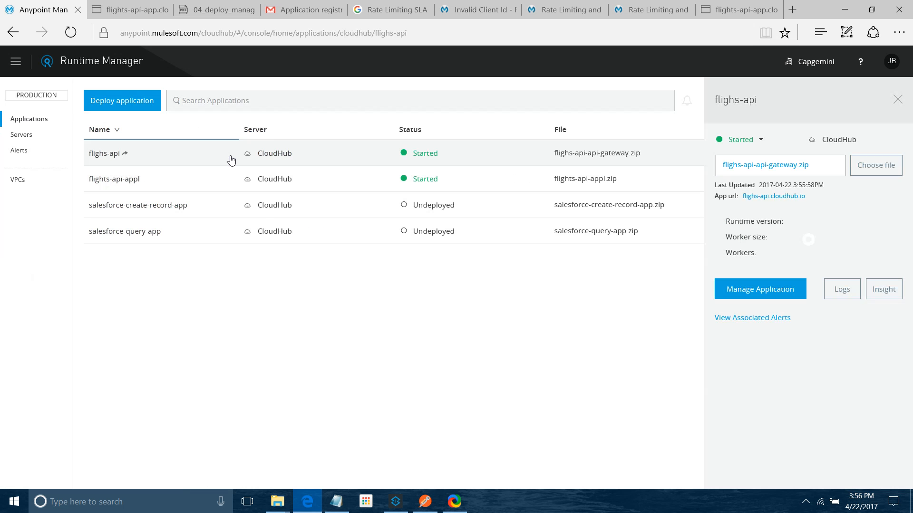
pyautogui.moveTo(806, 196); pyautogui.dragTo(742, 196)
pyautogui.hotkey('ctrl', 'c')
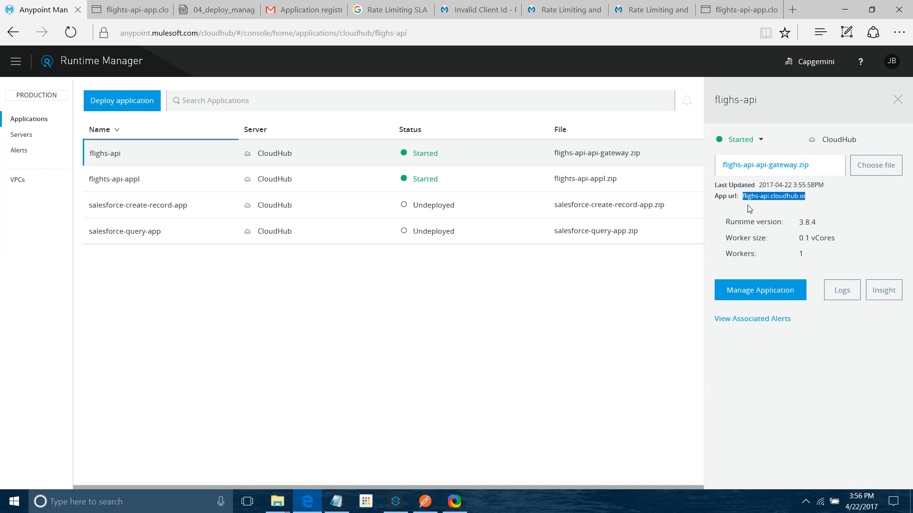
pyautogui.click(425, 502)
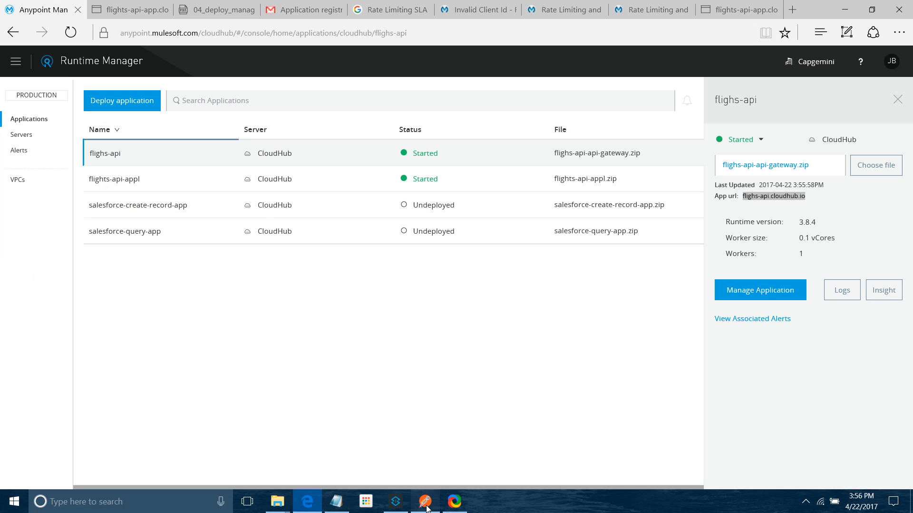
pyautogui.moveTo(370, 93); pyautogui.dragTo(279, 98)
pyautogui.hotkey('ctrl', 'v')
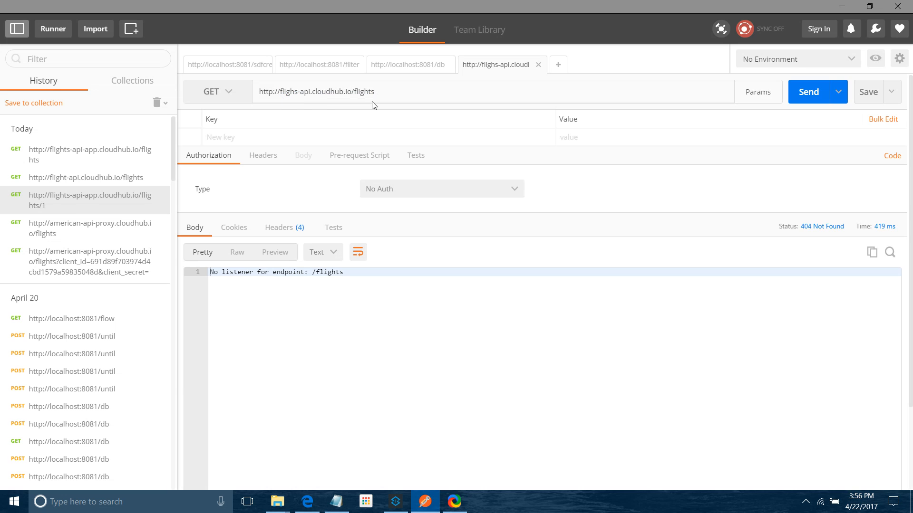
pyautogui.click(819, 92)
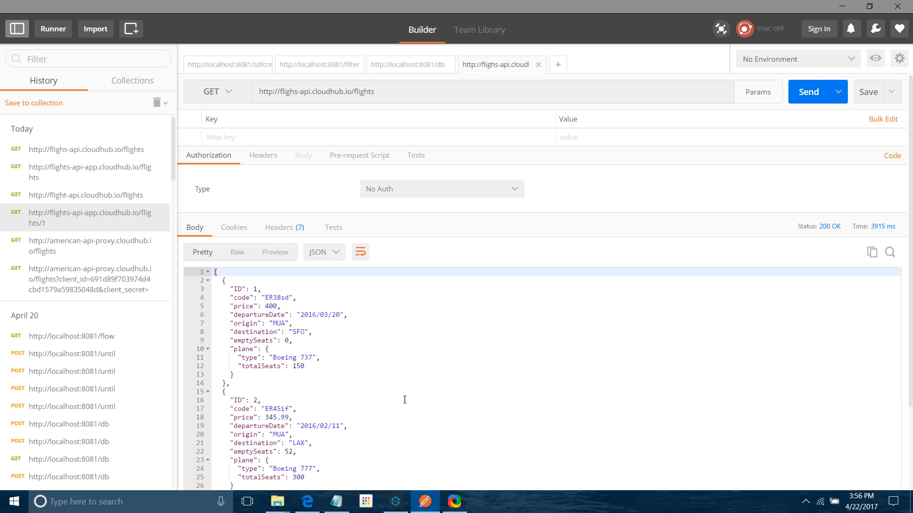
# Step: Append /SFO to the request URL and send the GET request again
pyautogui.click(819, 93)
pyautogui.click(415, 95)
pyautogui.write('/SFO')
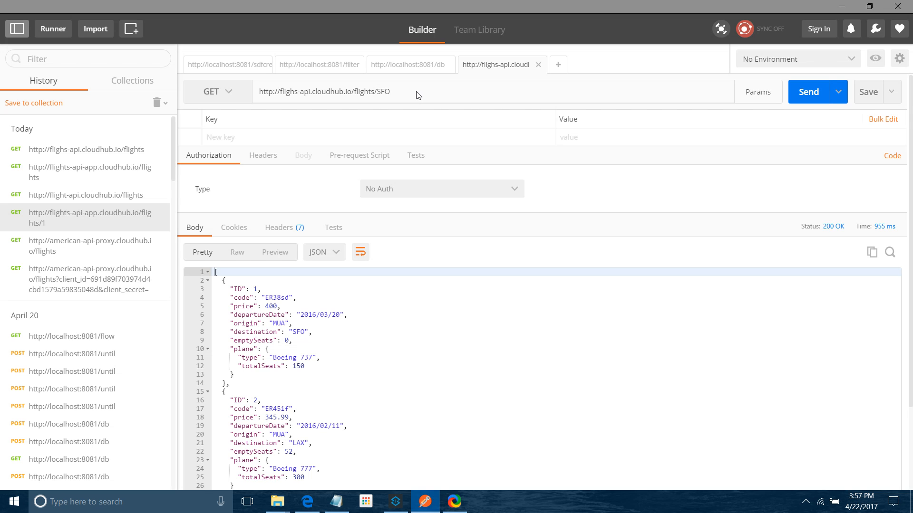
pyautogui.click(806, 91)
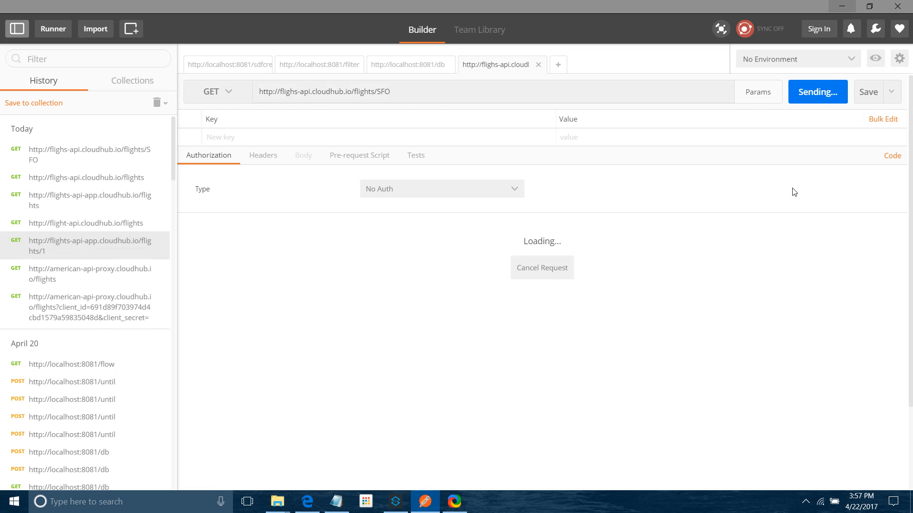
# Step: Resend the /SFO request several times and examine the JSON response body
pyautogui.moveTo(230, 373); pyautogui.dragTo(211, 272)
pyautogui.click(266, 349)
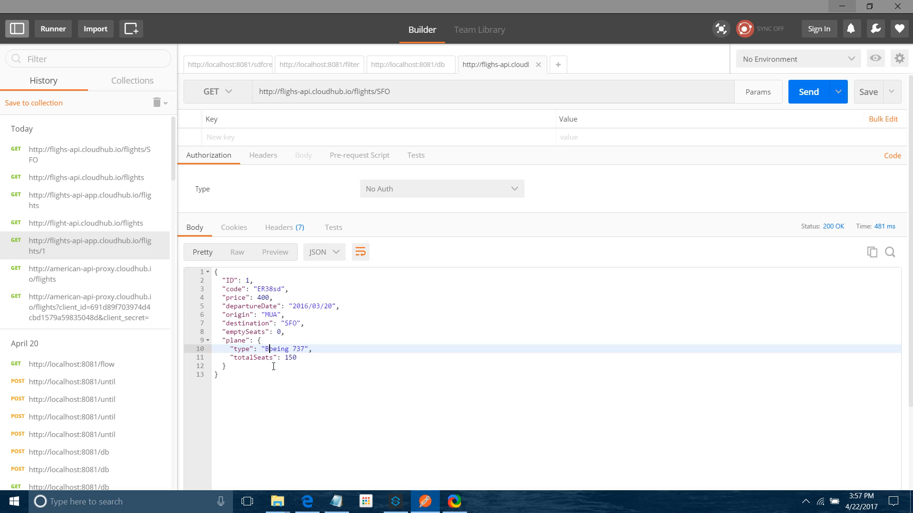
pyautogui.moveTo(222, 373); pyautogui.dragTo(211, 272)
pyautogui.click(502, 321)
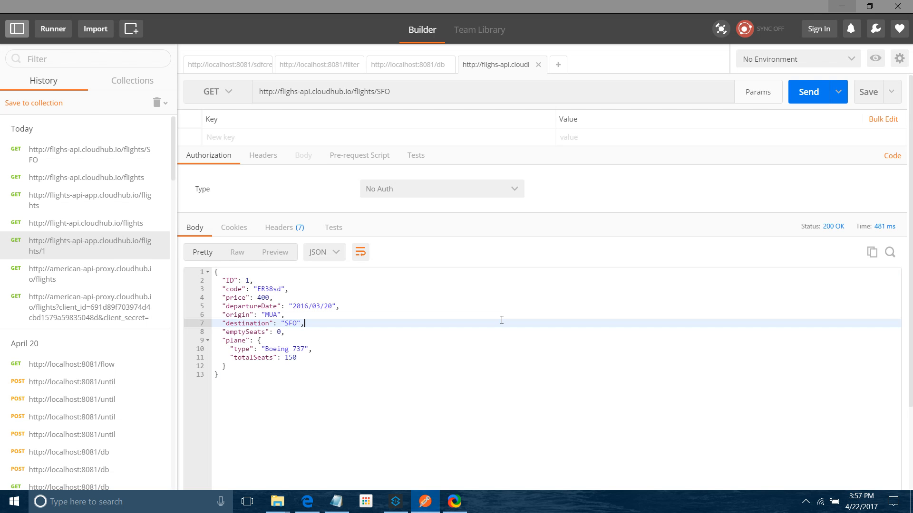
pyautogui.click(811, 92)
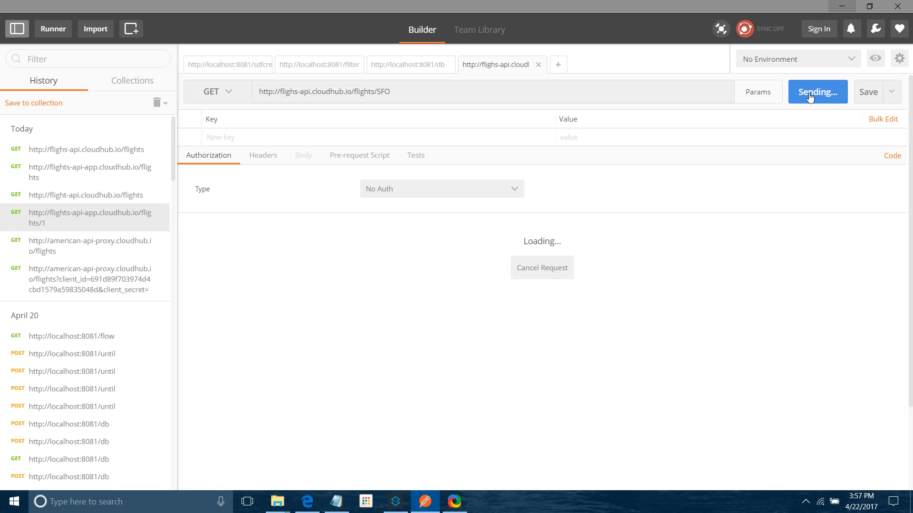
pyautogui.click(810, 93)
pyautogui.click(812, 95)
pyautogui.click(807, 97)
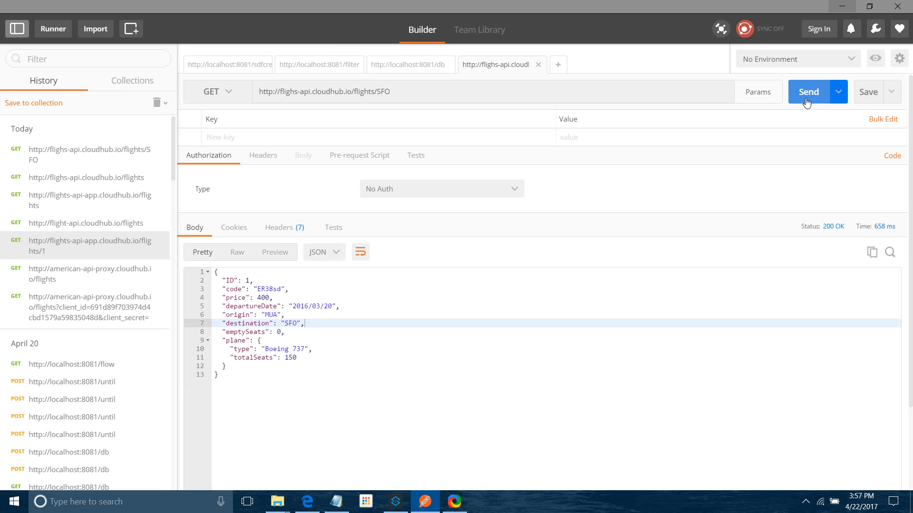
# Step: Return to the flighs-api API in the browser, open its policies and choose the Rate limiting policy to configure
pyautogui.click(406, 504)
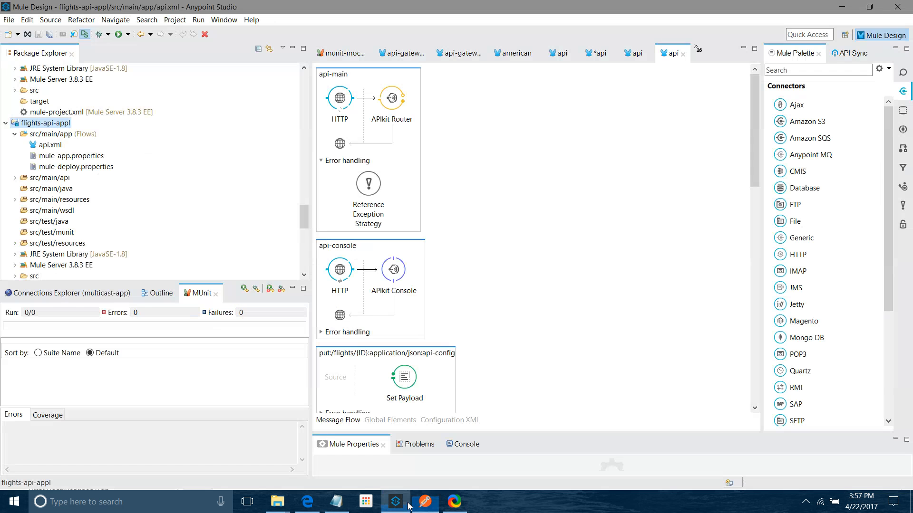
pyautogui.click(424, 503)
pyautogui.click(299, 507)
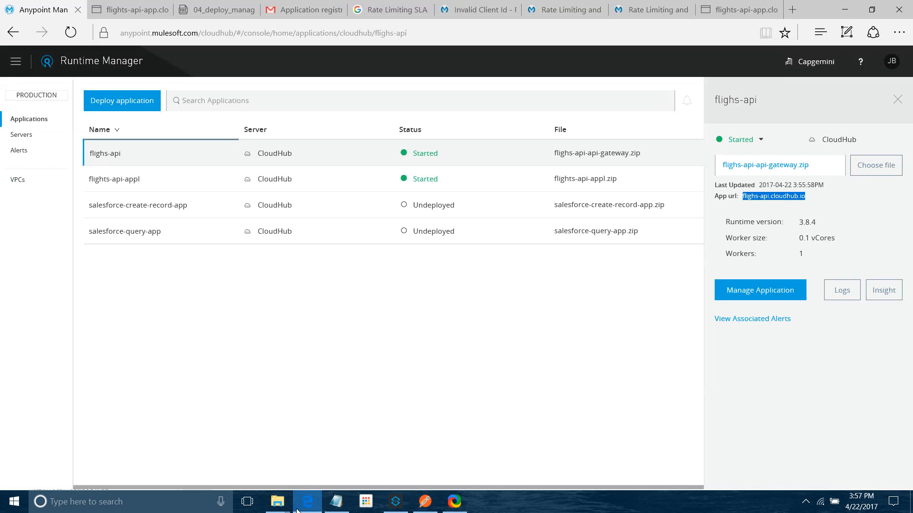
pyautogui.click(46, 143)
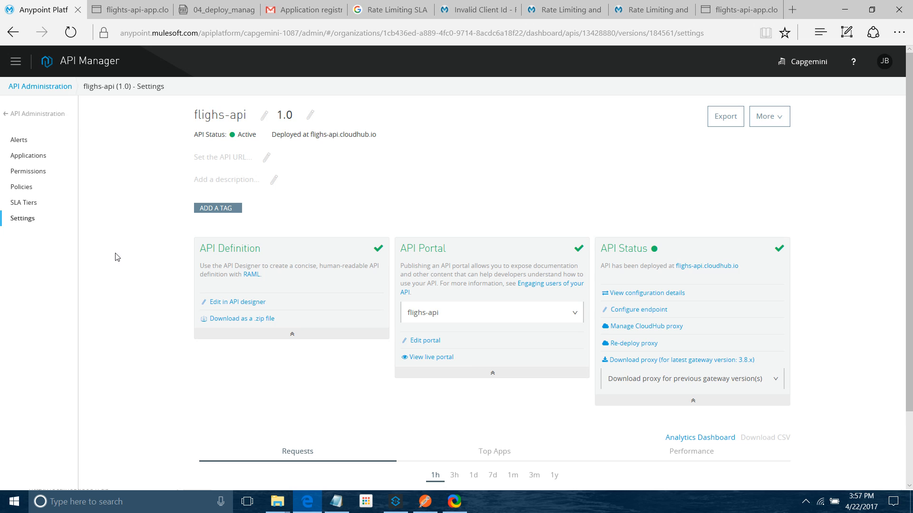
pyautogui.click(19, 189)
pyautogui.click(236, 176)
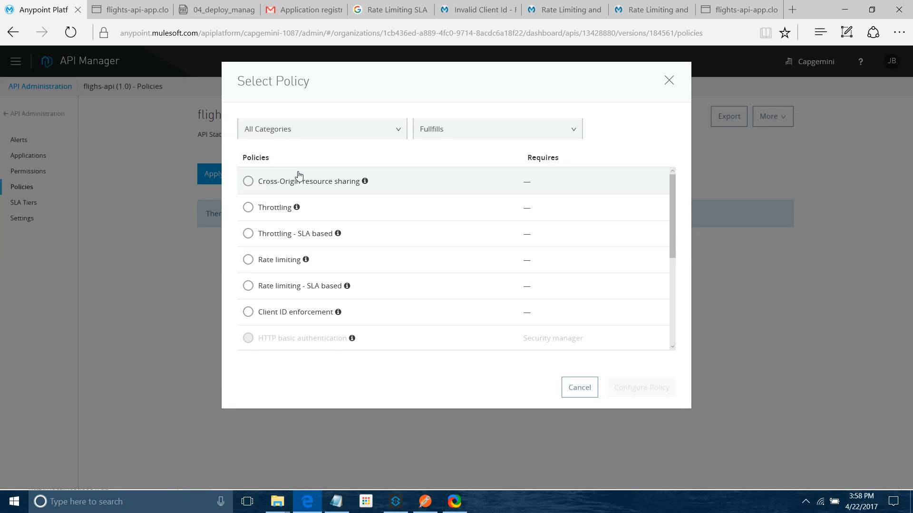
pyautogui.scroll(-1, 285, 266)
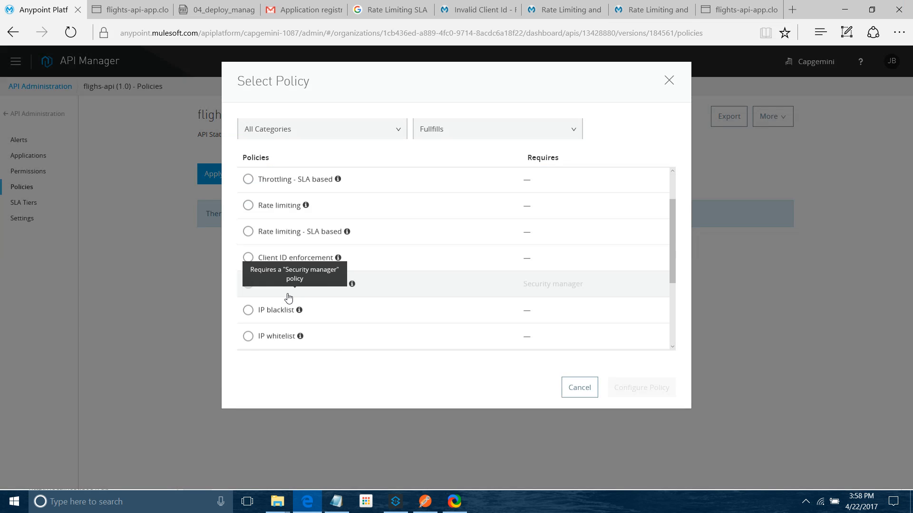
pyautogui.click(248, 206)
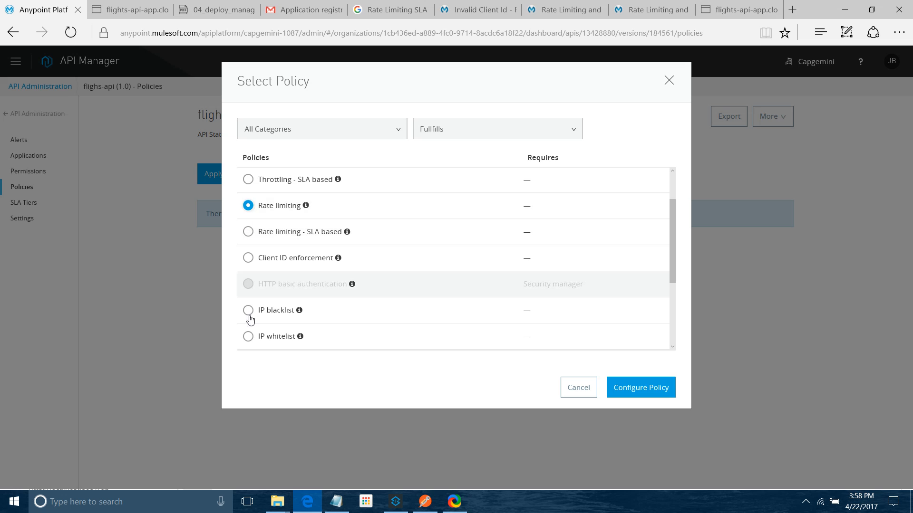
pyautogui.click(624, 394)
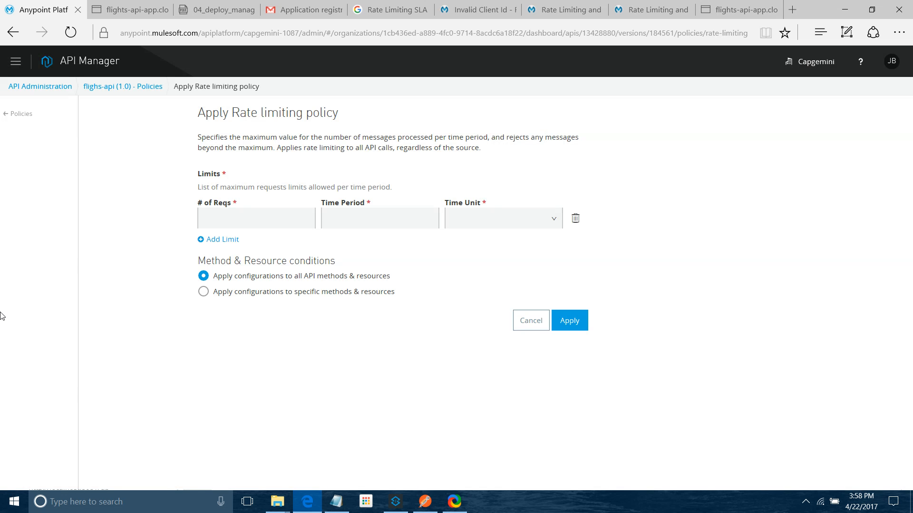
# Step: Set the rate limit to 1 request per 10 Second time period
pyautogui.click(243, 217)
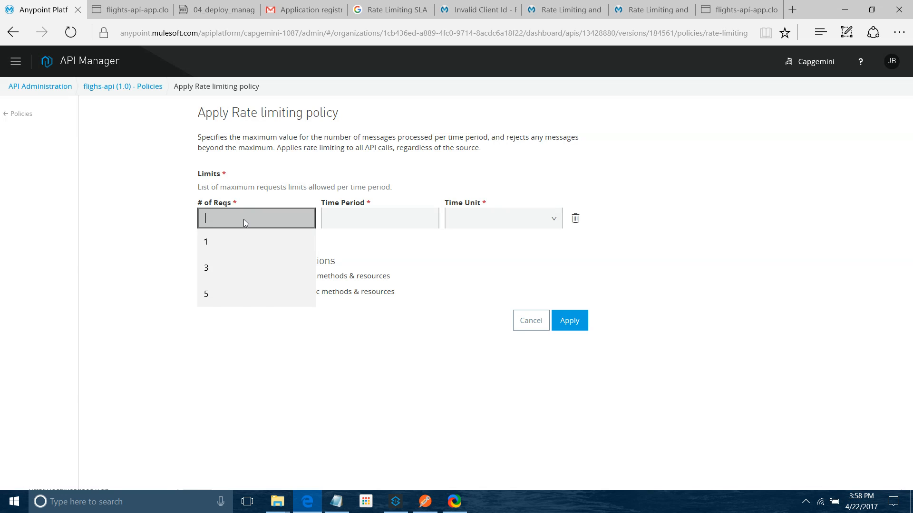
pyautogui.write('1')
pyautogui.click(370, 219)
pyautogui.write('10')
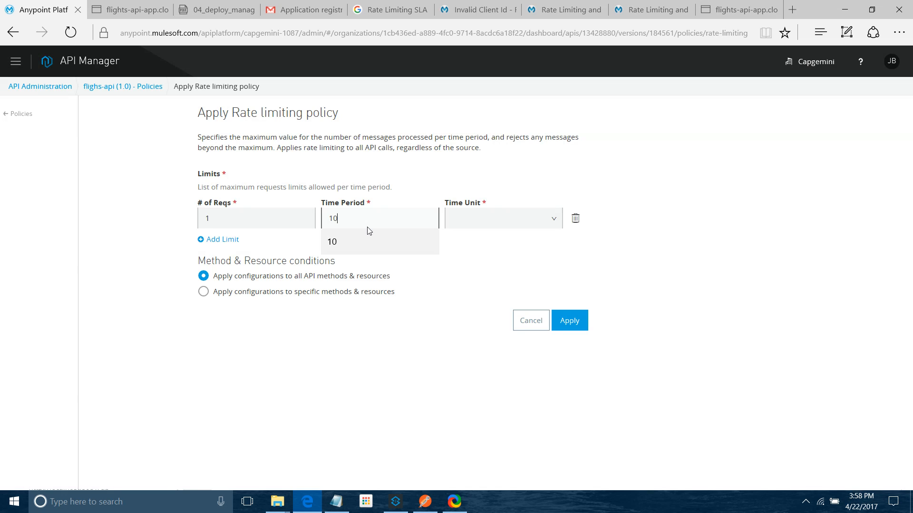
pyautogui.click(509, 223)
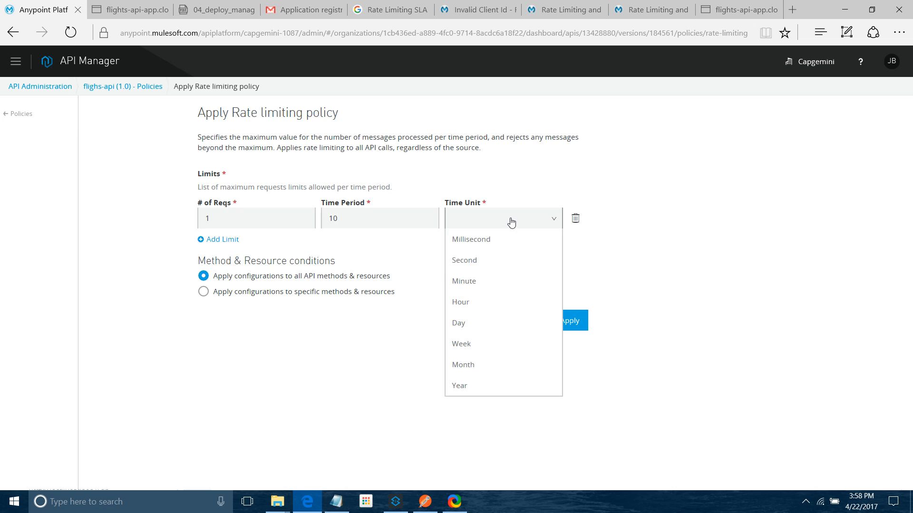
pyautogui.click(480, 265)
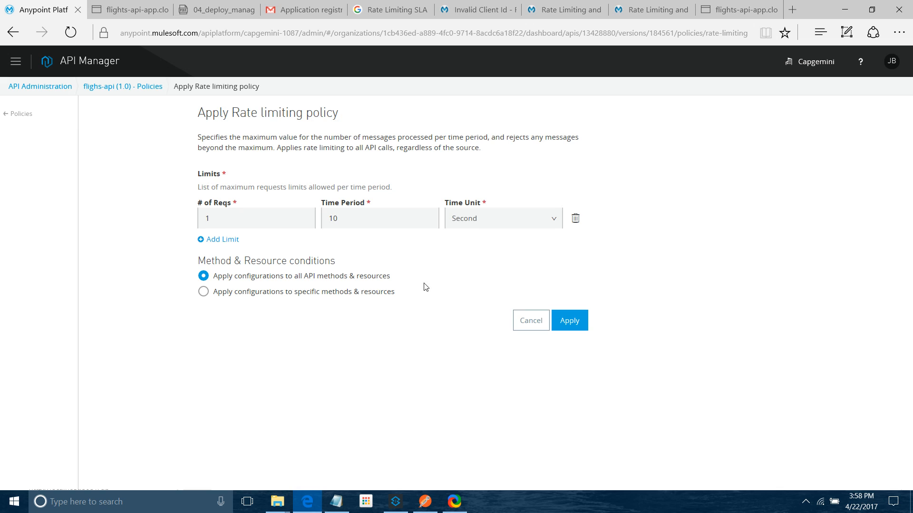
pyautogui.click(201, 293)
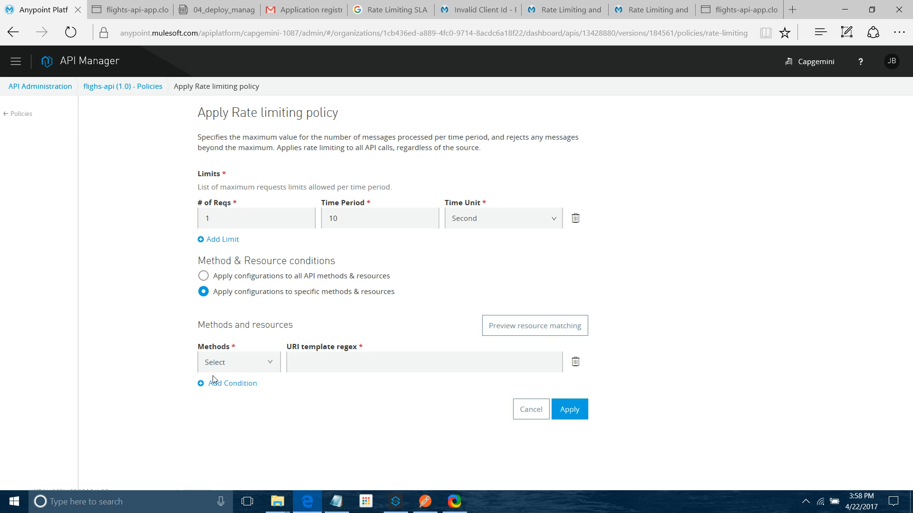
pyautogui.click(265, 363)
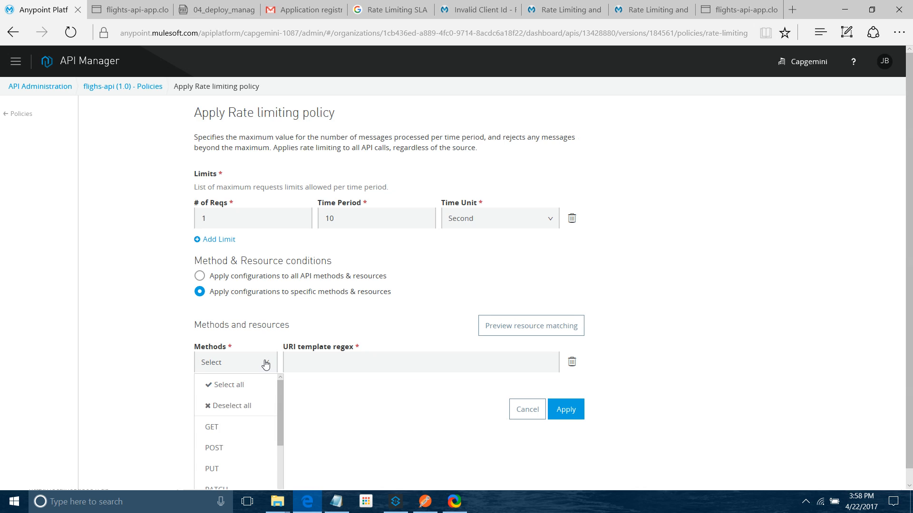
pyautogui.click(209, 326)
# Step: Apply the Rate limiting policy to all API methods and resources
pyautogui.click(203, 276)
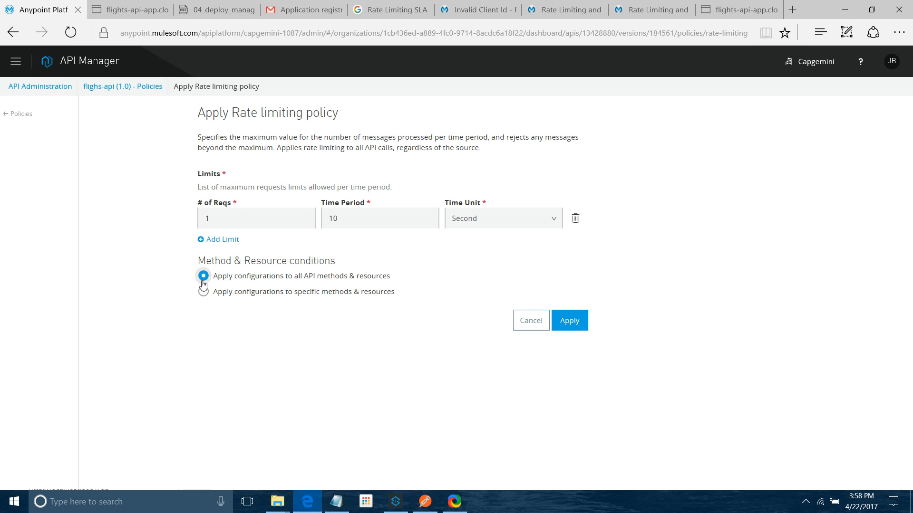
pyautogui.click(569, 321)
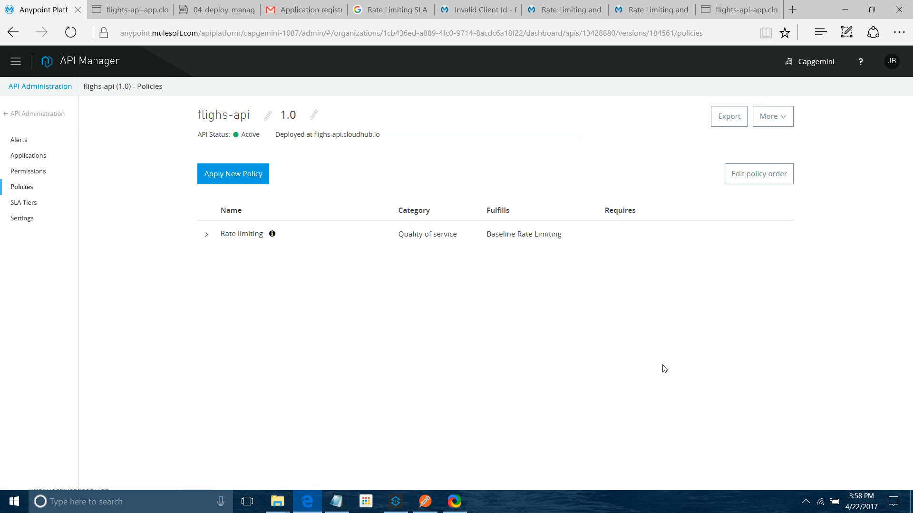
# Step: Return to the API list and resend the /SFO request in Postman several times to test the rate limit
pyautogui.click(38, 118)
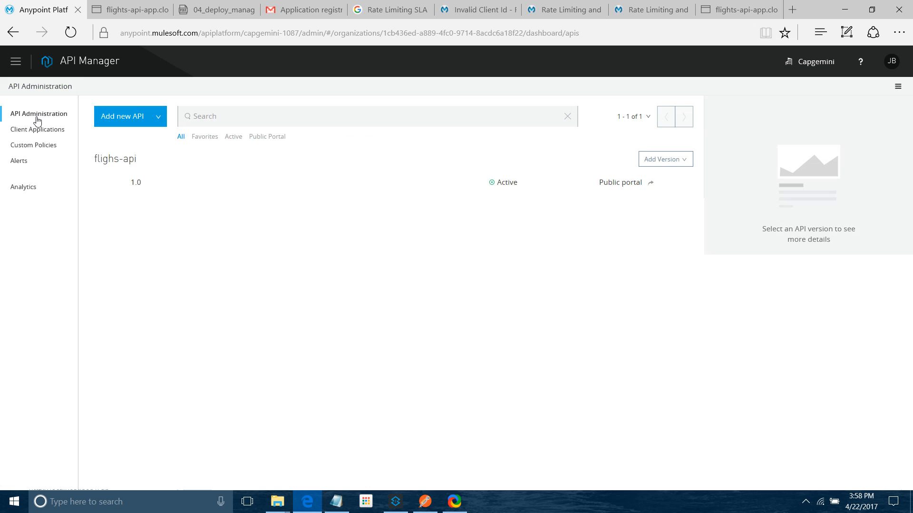
pyautogui.click(425, 501)
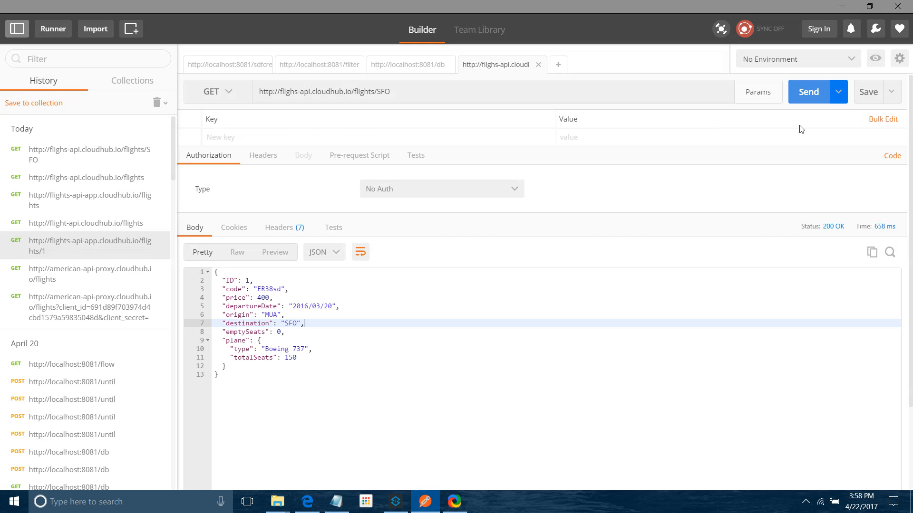
pyautogui.click(812, 94)
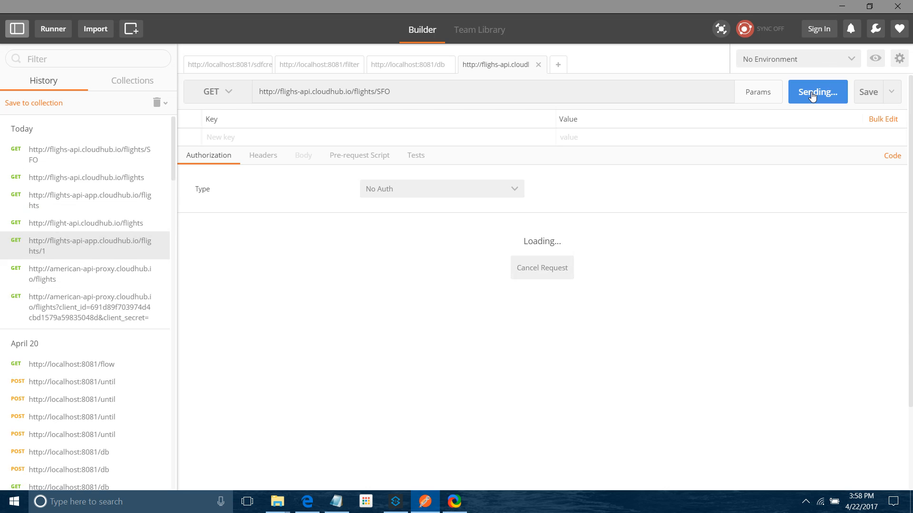
pyautogui.click(812, 94)
pyautogui.click(812, 94)
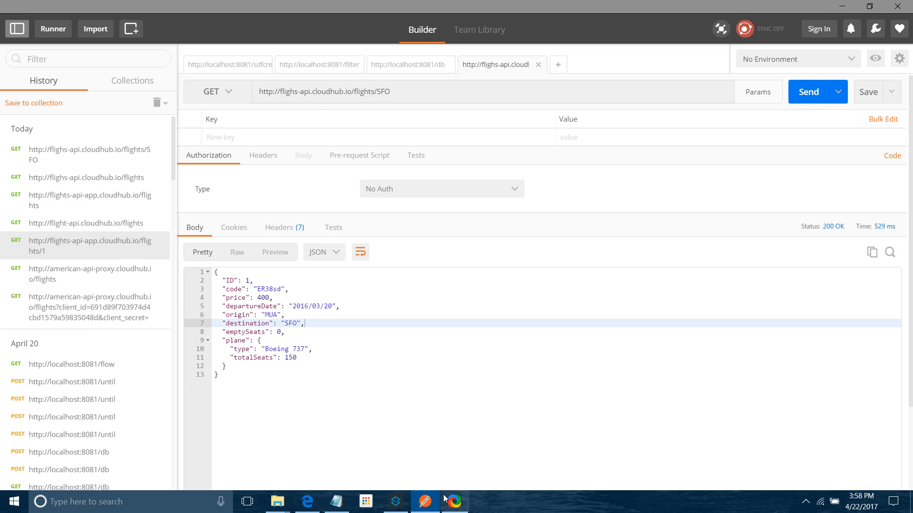
pyautogui.click(396, 502)
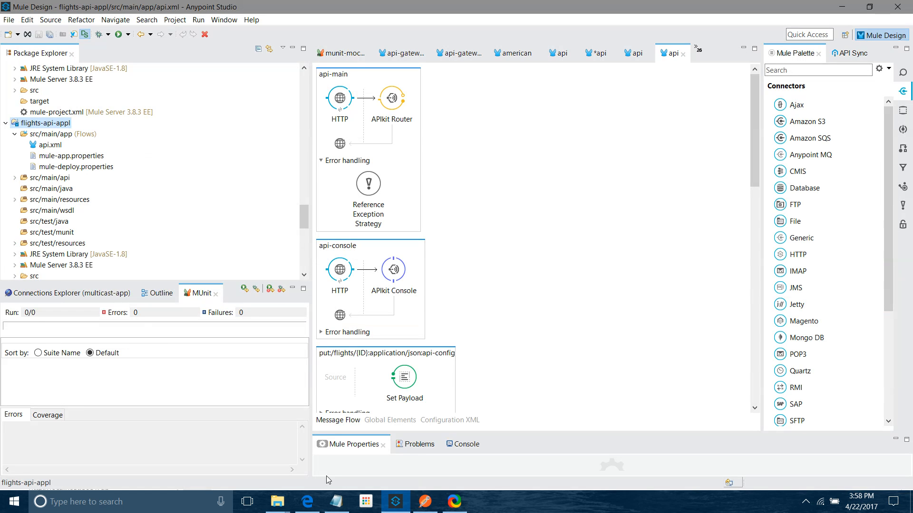
pyautogui.hotkey('alt', 'Tab')
pyautogui.click(313, 504)
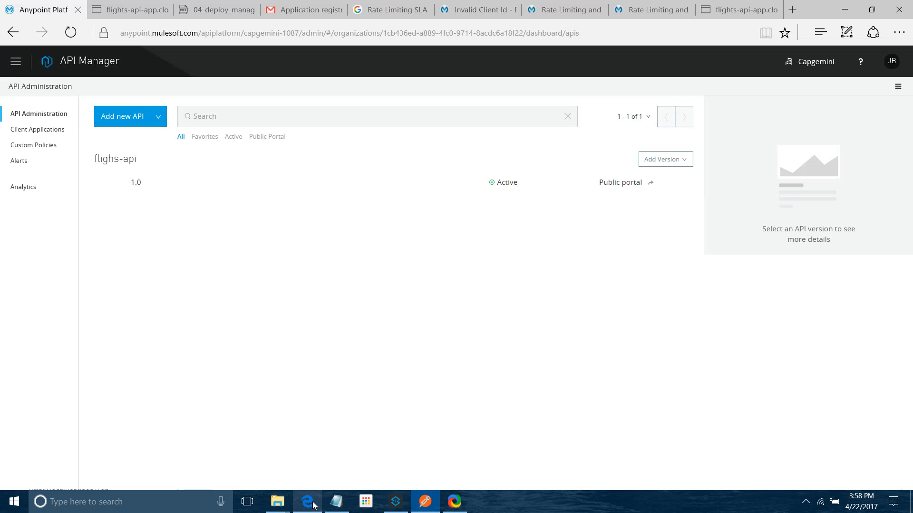
pyautogui.click(14, 62)
pyautogui.click(51, 145)
pyautogui.hotkey('alt', 'Tab')
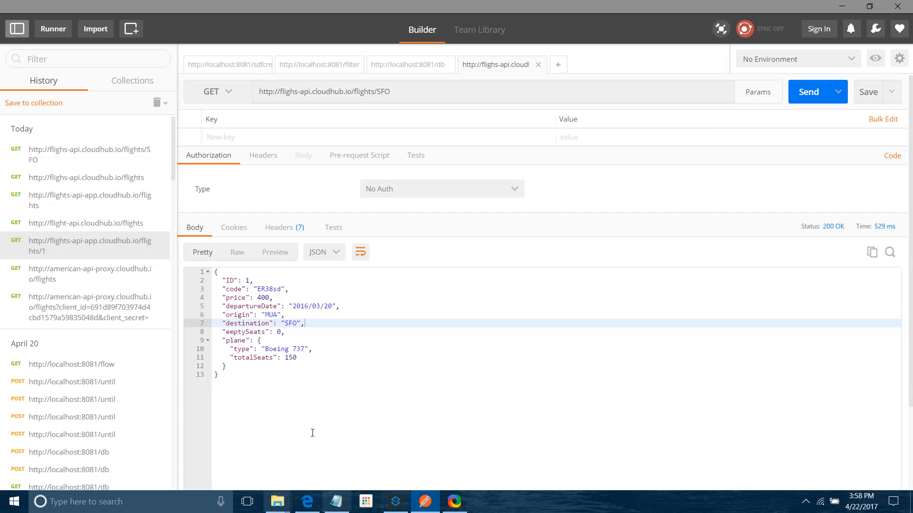
# Step: Send the /SFO GET request again several times in quick succession
pyautogui.click(805, 95)
pyautogui.click(806, 95)
pyautogui.click(805, 94)
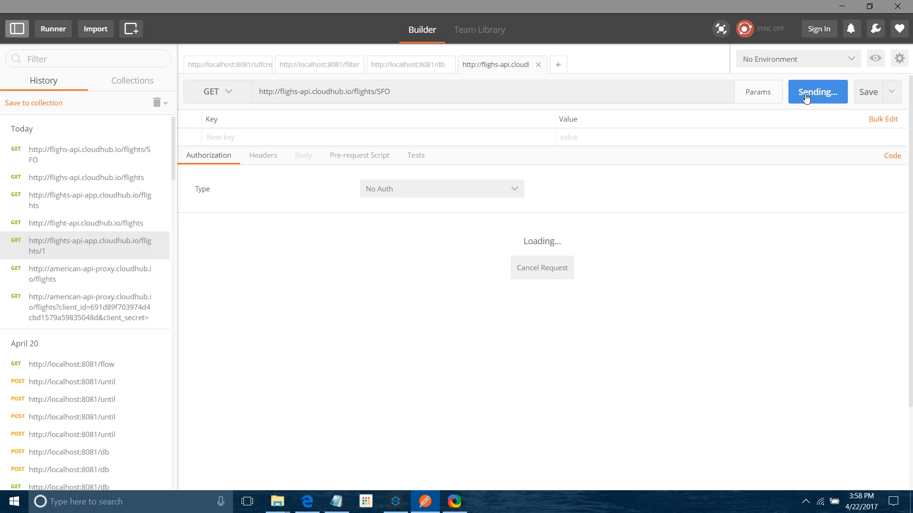
pyautogui.click(849, 6)
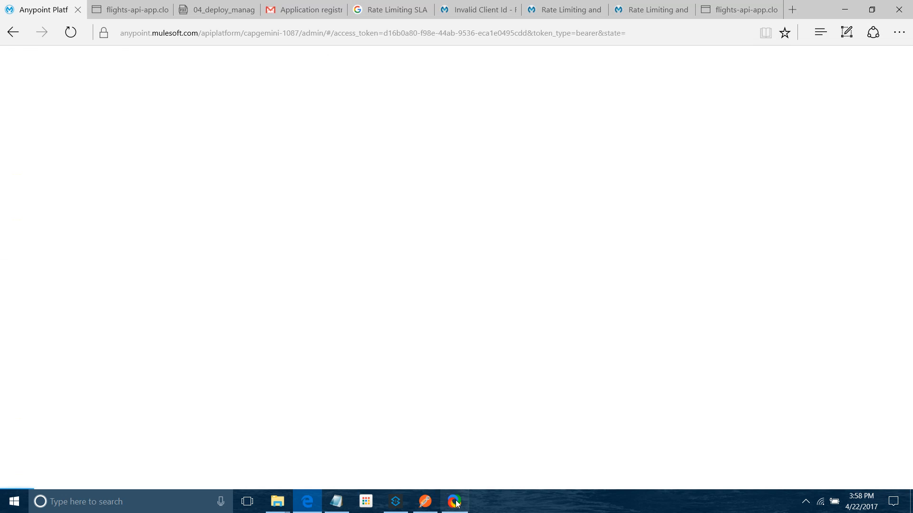
pyautogui.click(12, 59)
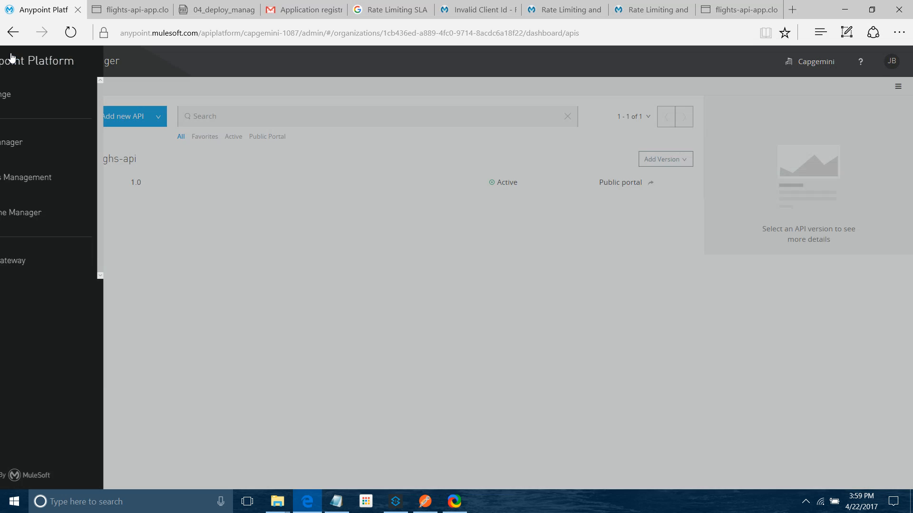
pyautogui.click(321, 248)
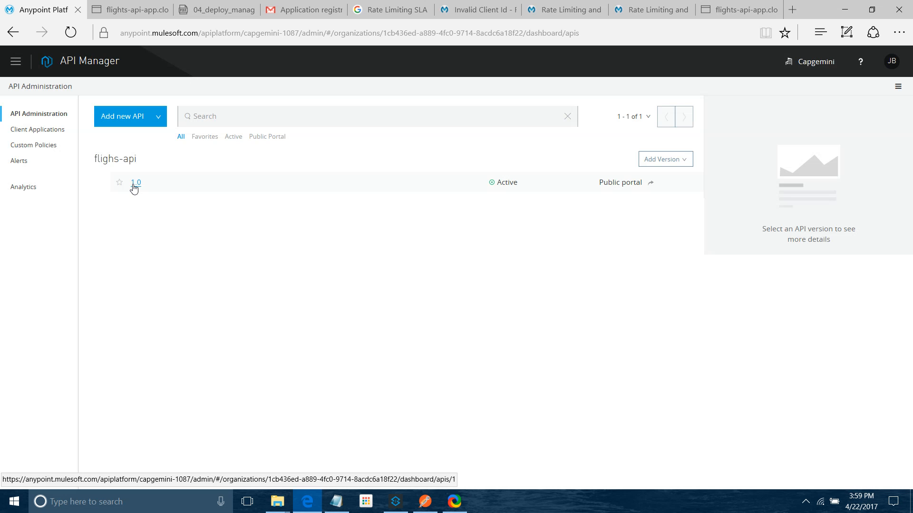
# Step: Send the /SFO request repeatedly in Postman and examine the response status and body each time
pyautogui.click(425, 502)
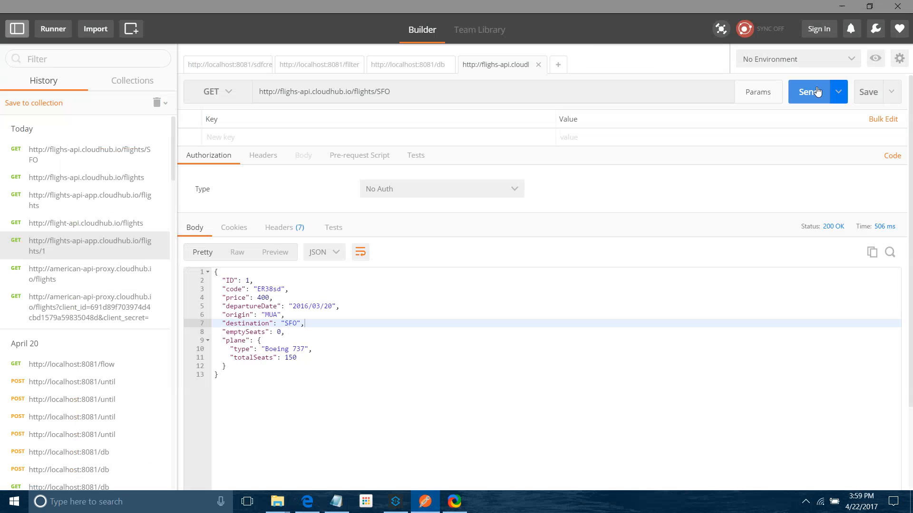
pyautogui.click(817, 91)
pyautogui.click(796, 99)
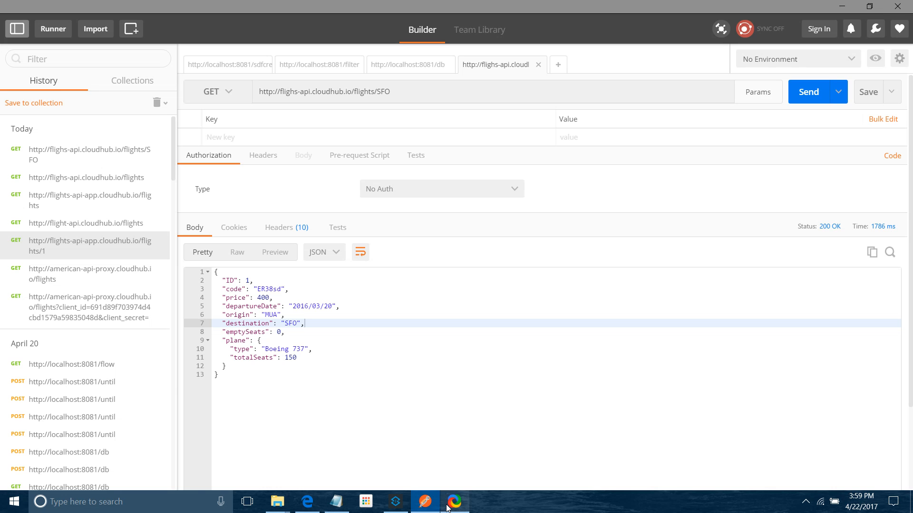
pyautogui.click(794, 95)
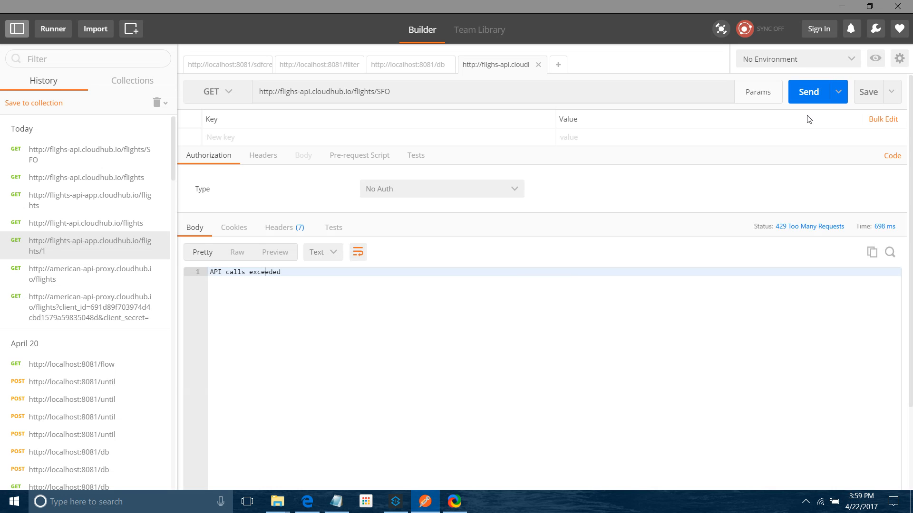
pyautogui.moveTo(287, 273); pyautogui.dragTo(209, 272)
pyautogui.click(816, 87)
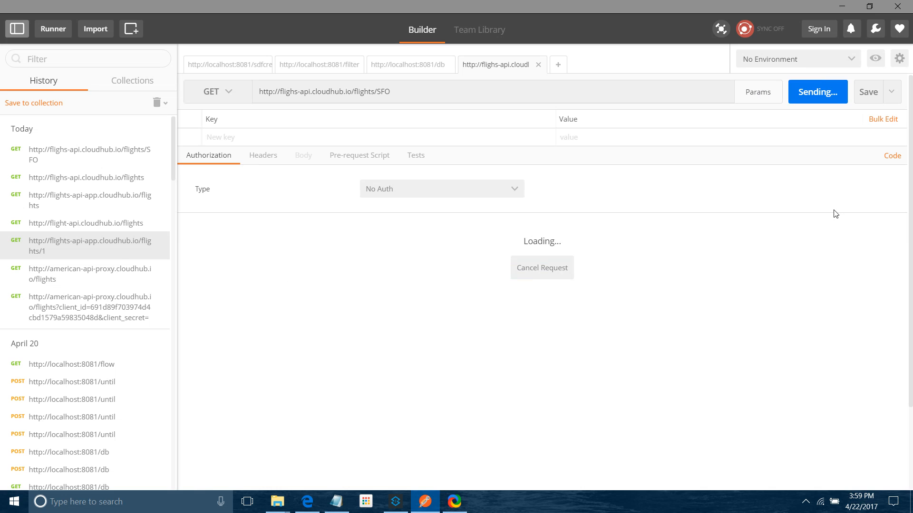
pyautogui.click(803, 95)
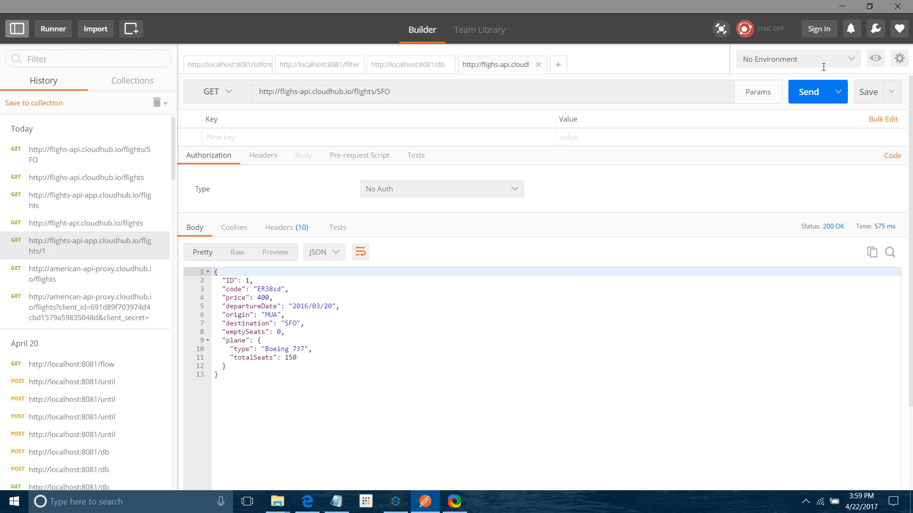
pyautogui.click(804, 92)
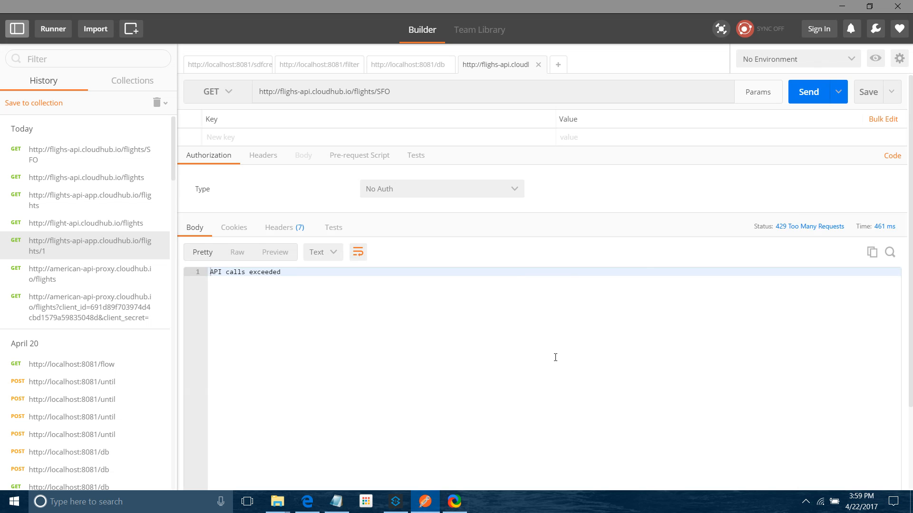
pyautogui.click(796, 104)
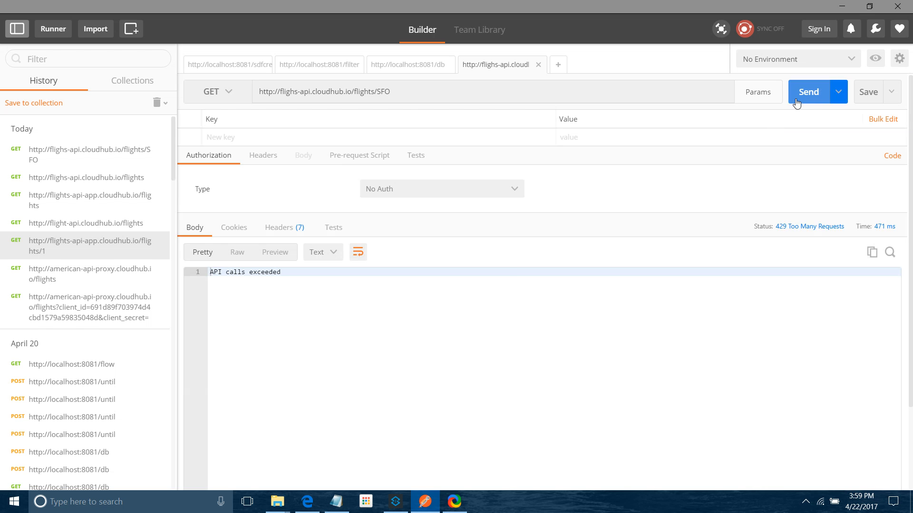
pyautogui.click(797, 103)
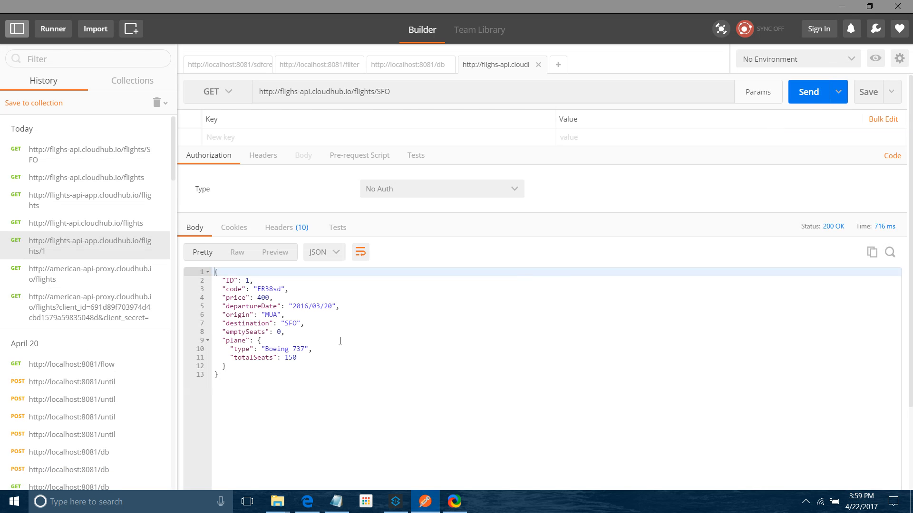
pyautogui.click(814, 93)
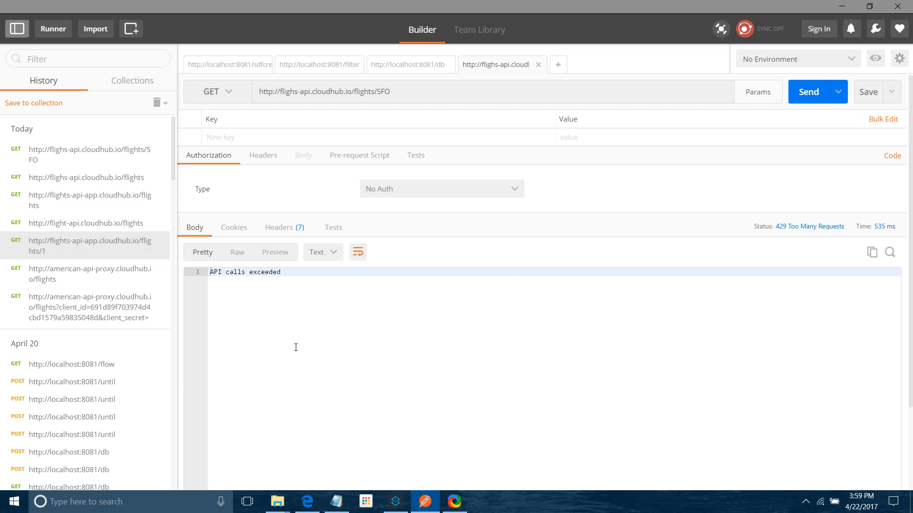
# Step: Edit the flighs-api Rate limiting policy to allow 2 requests per 10 Second period and apply it
pyautogui.click(314, 502)
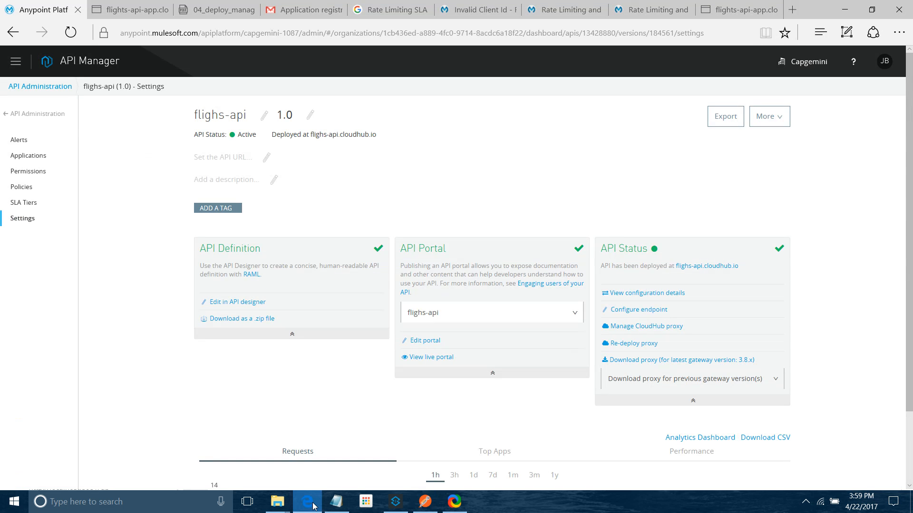
pyautogui.click(20, 192)
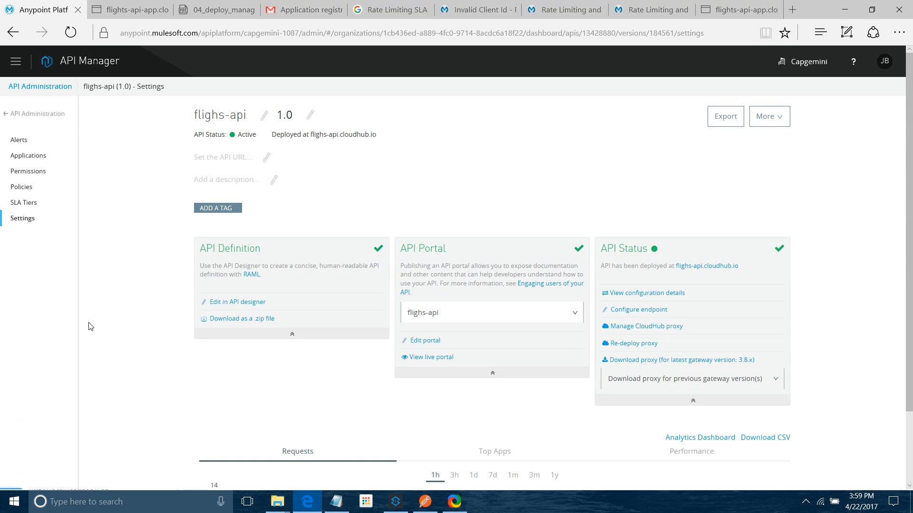
pyautogui.click(232, 243)
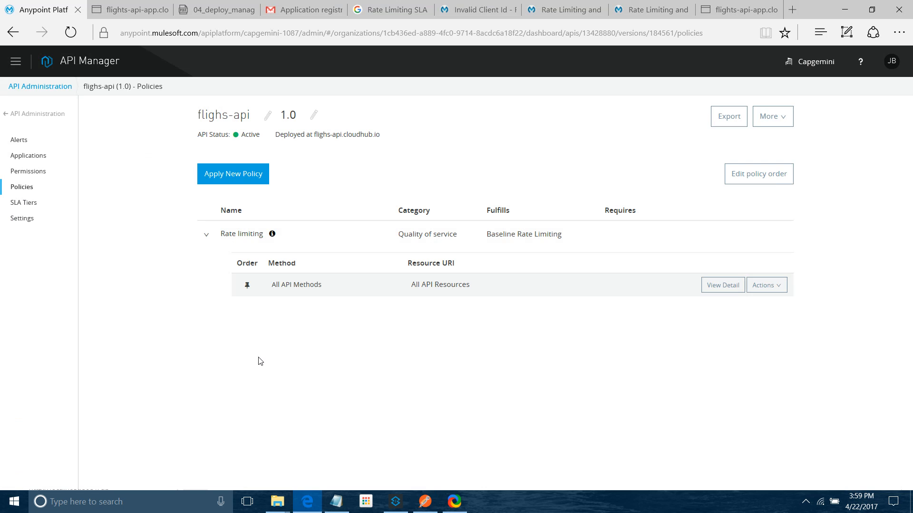
pyautogui.click(755, 288)
pyautogui.click(760, 327)
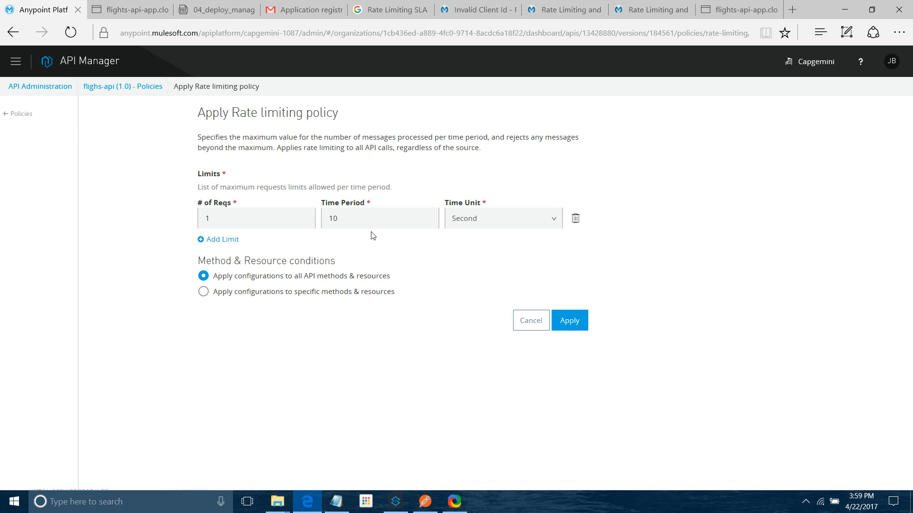
pyautogui.click(262, 224)
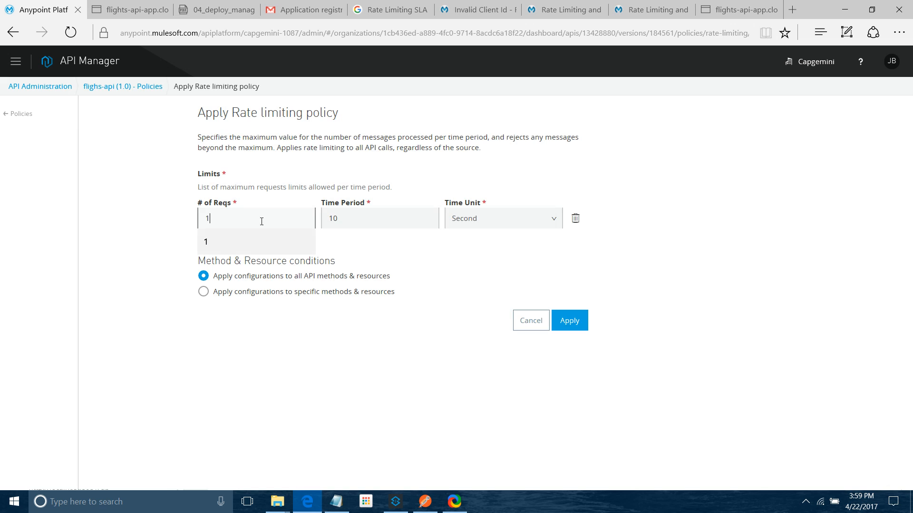
pyautogui.press('BackSpace')
pyautogui.write('2')
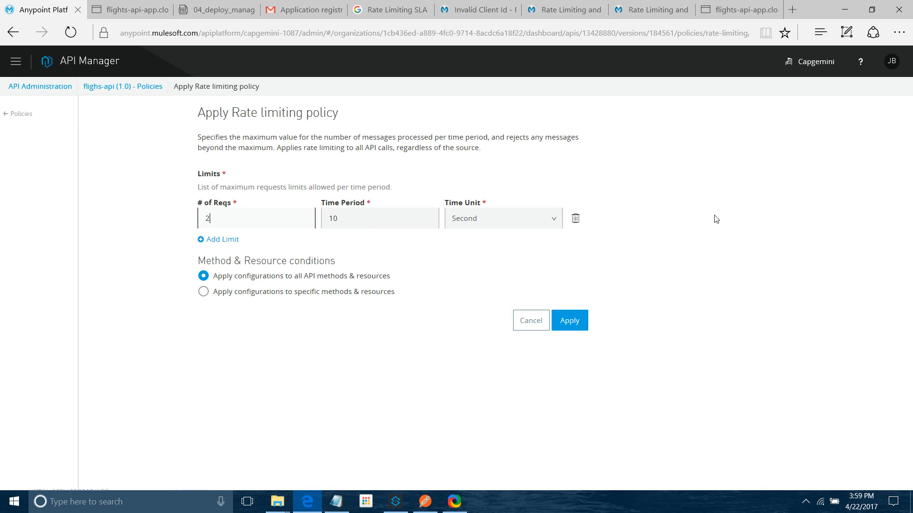
pyautogui.click(575, 326)
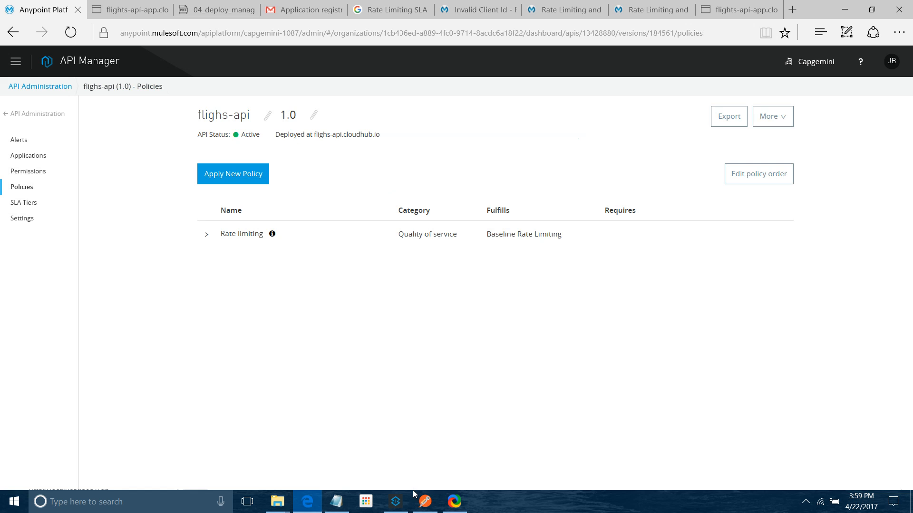
# Step: Resend the /SFO request repeatedly in Postman to test the 2-request limit and examine the responses
pyautogui.click(424, 501)
pyautogui.click(798, 98)
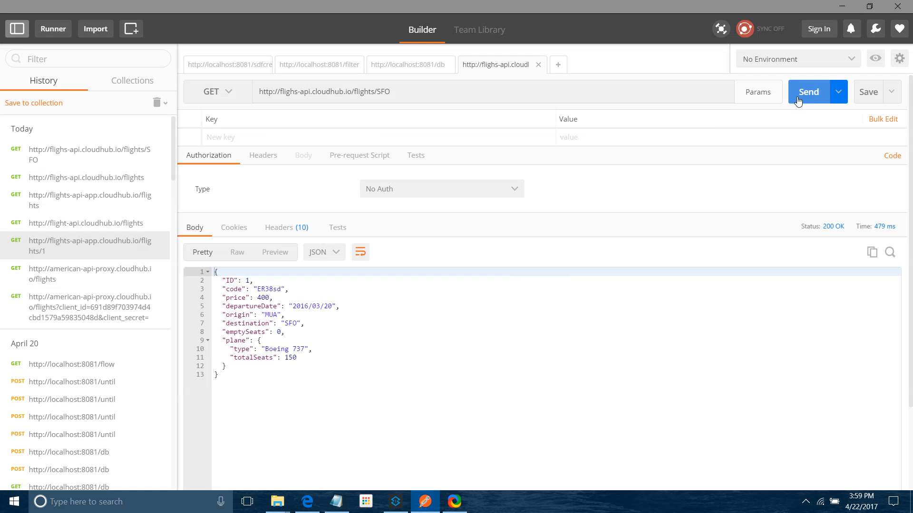
pyautogui.click(798, 99)
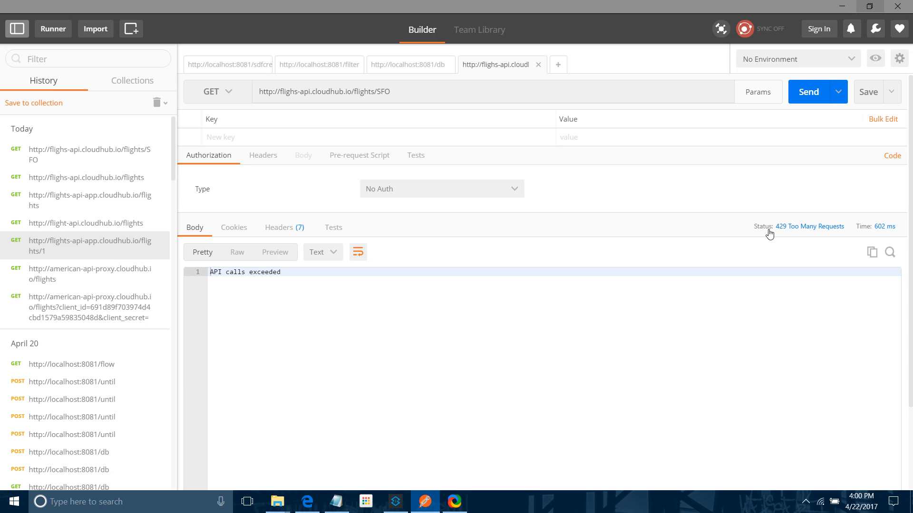
pyautogui.click(798, 91)
pyautogui.click(799, 91)
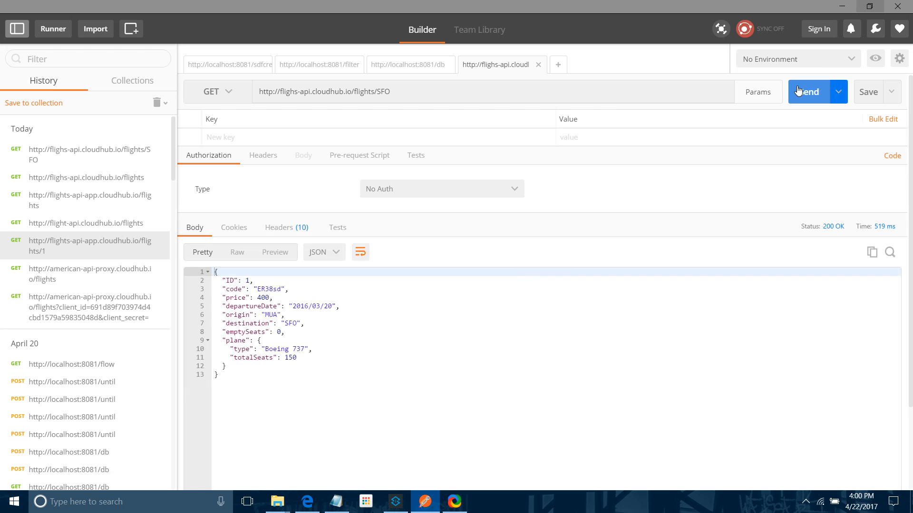
pyautogui.click(798, 91)
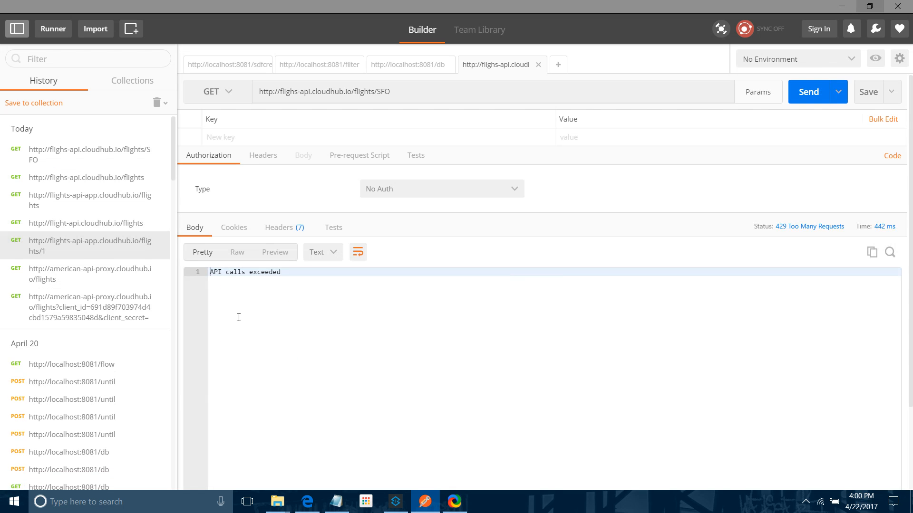
pyautogui.moveTo(242, 272); pyautogui.dragTo(296, 285)
pyautogui.click(805, 94)
pyautogui.click(805, 95)
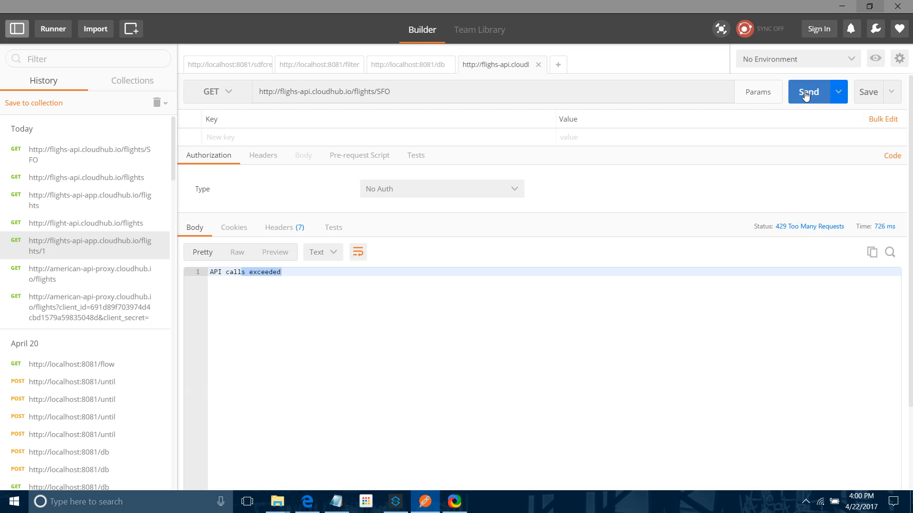
# Step: Send the /SFO request twice more in Postman and compare the two responses
pyautogui.click(805, 94)
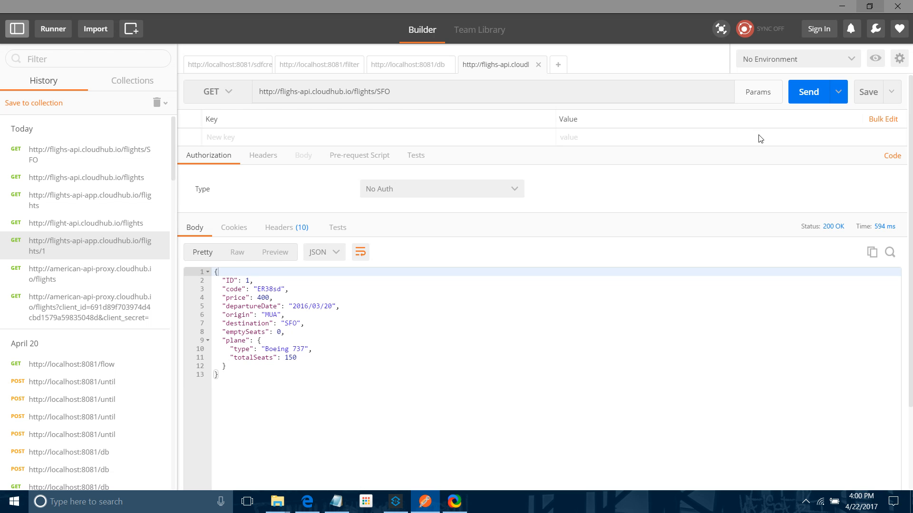
pyautogui.click(806, 94)
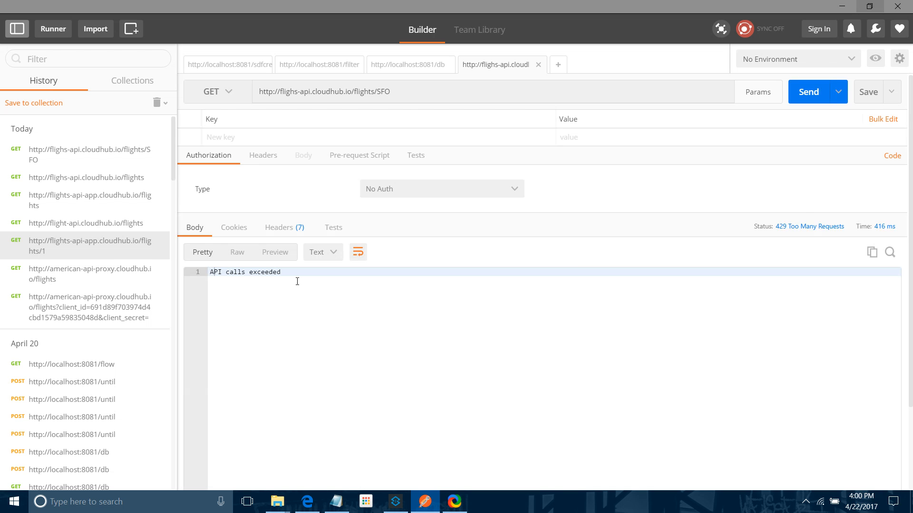
# Step: Remove the Rate limiting policy from flighs-api and open the API's SLA Tiers page
pyautogui.click(307, 501)
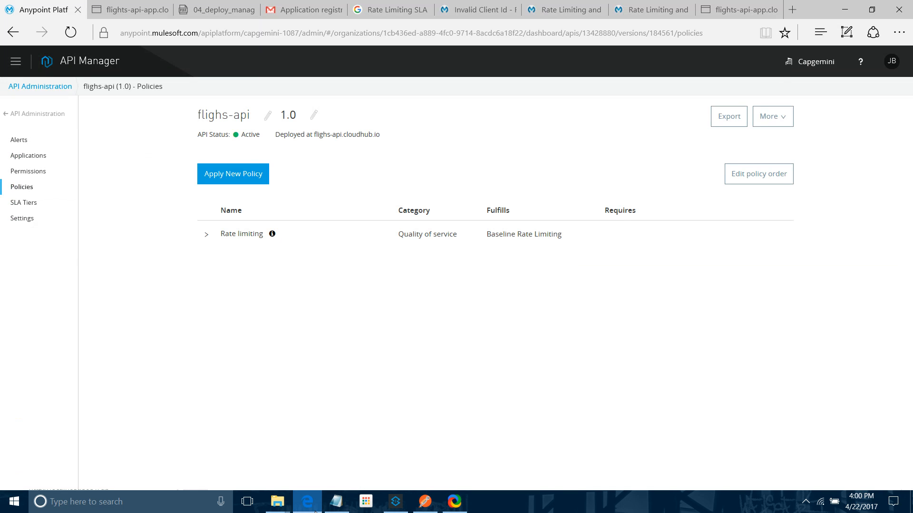
pyautogui.click(248, 234)
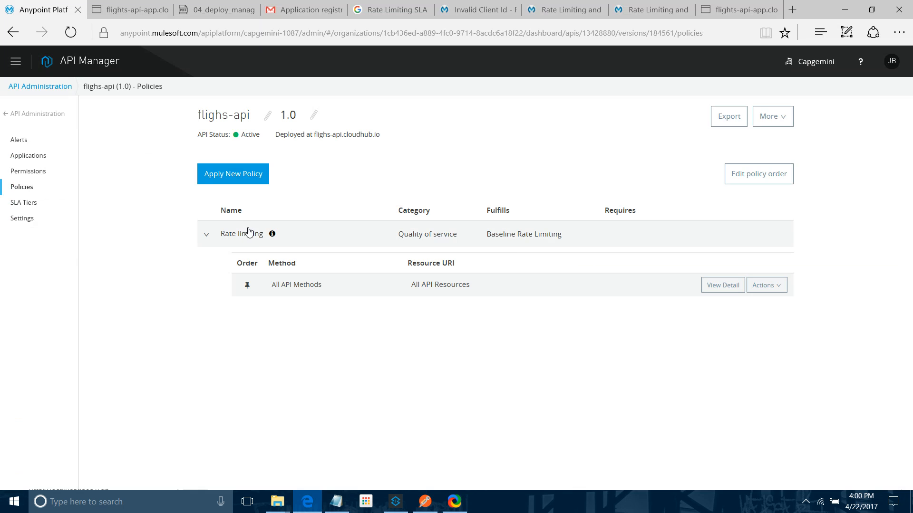
pyautogui.click(765, 285)
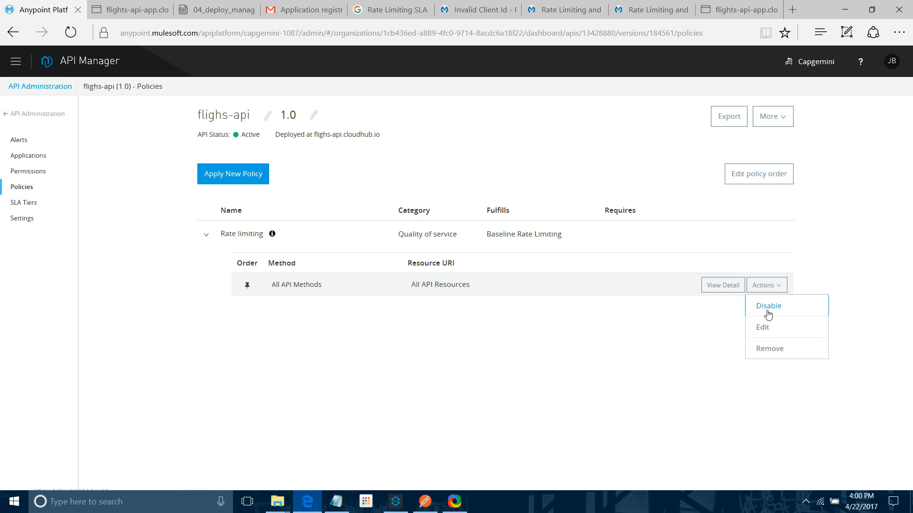
pyautogui.click(761, 354)
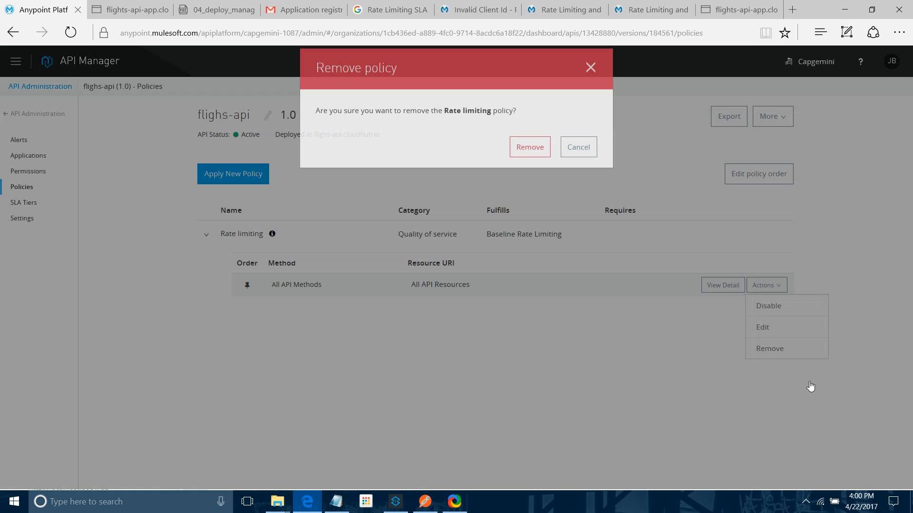
pyautogui.click(532, 164)
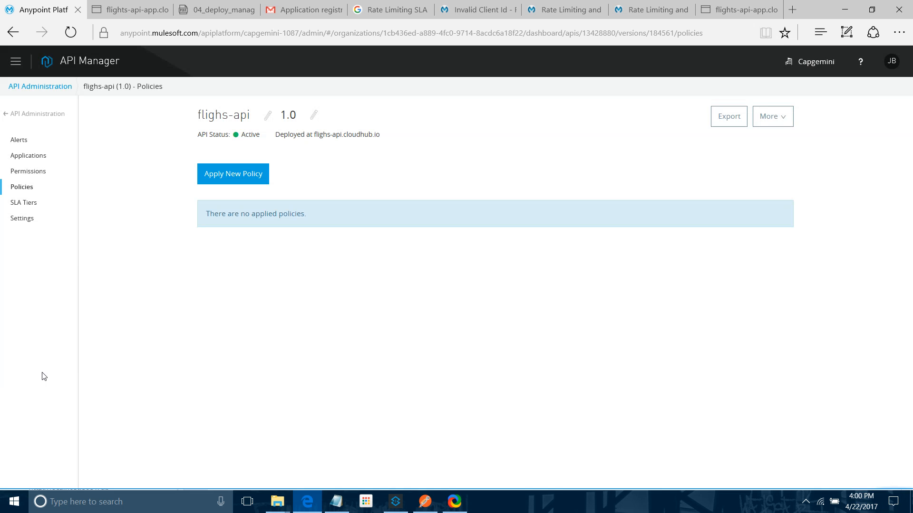
pyautogui.click(23, 203)
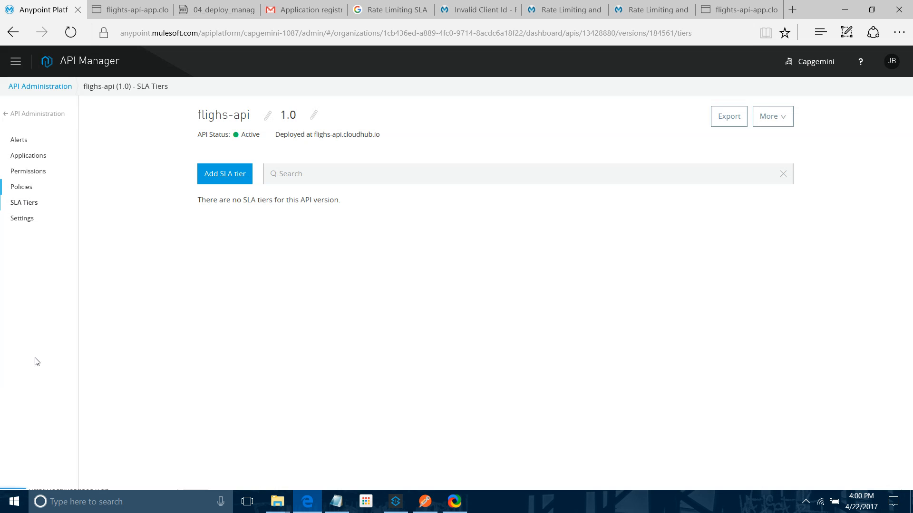
pyautogui.click(228, 177)
pyautogui.click(369, 139)
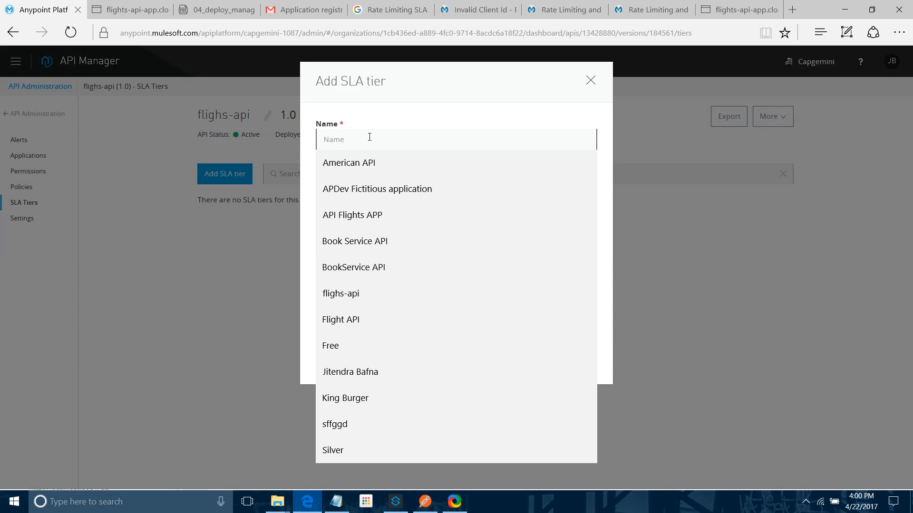
pyautogui.write('Free')
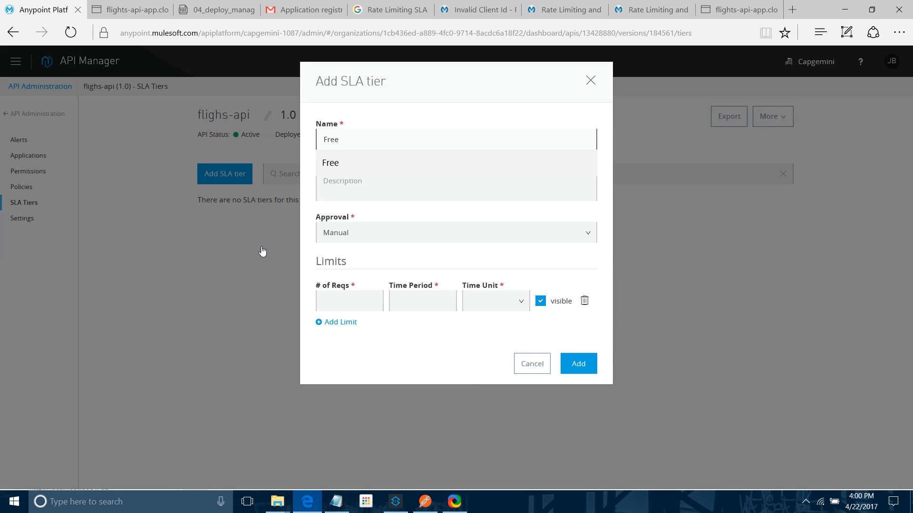
pyautogui.click(270, 251)
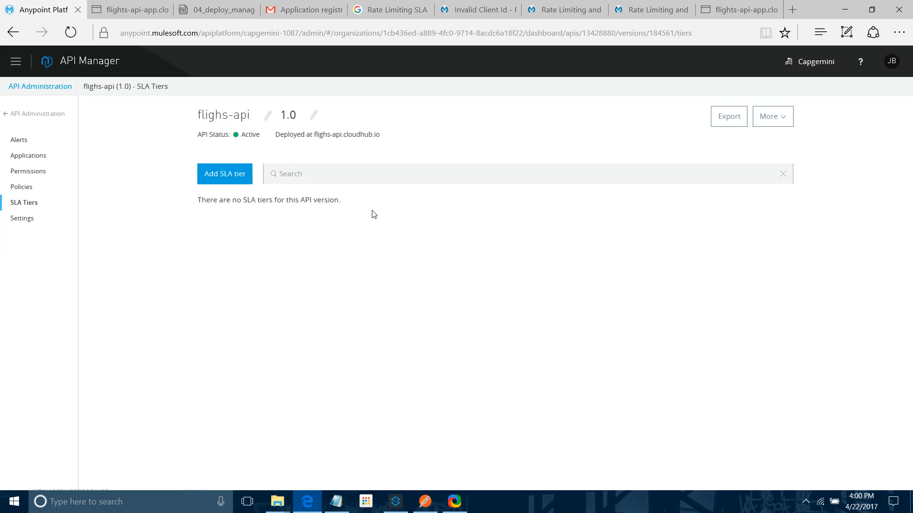
# Step: Add an SLA tier named Free with Automatic approval and a limit of 1 request per 10 Second
pyautogui.click(222, 183)
pyautogui.click(343, 140)
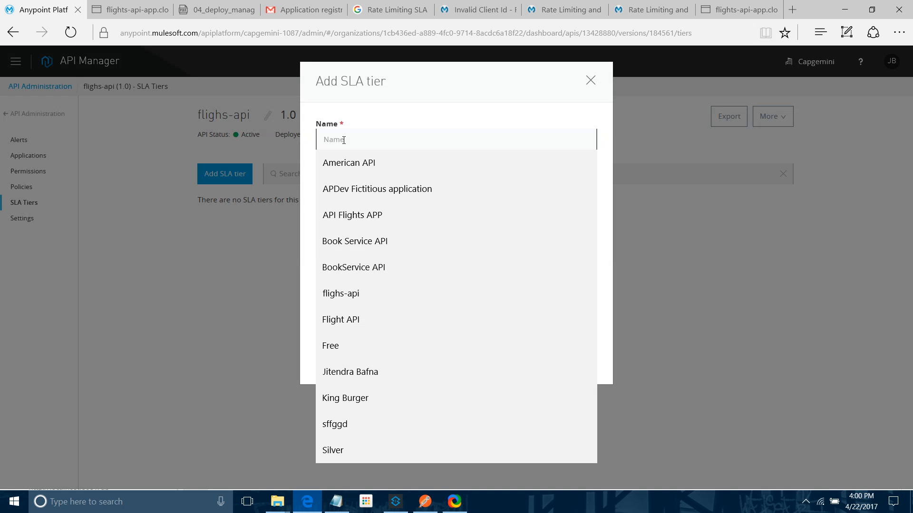
pyautogui.write('Free')
pyautogui.click(323, 164)
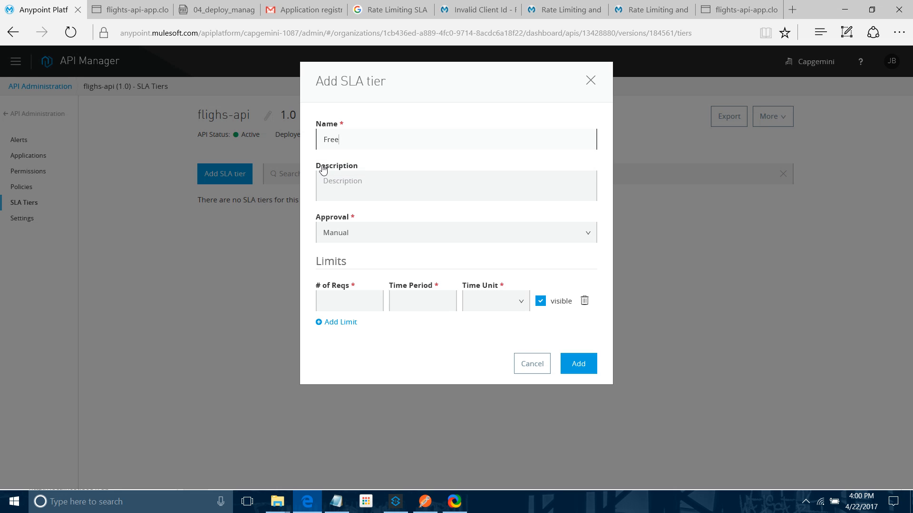
pyautogui.click(346, 235)
pyautogui.click(339, 275)
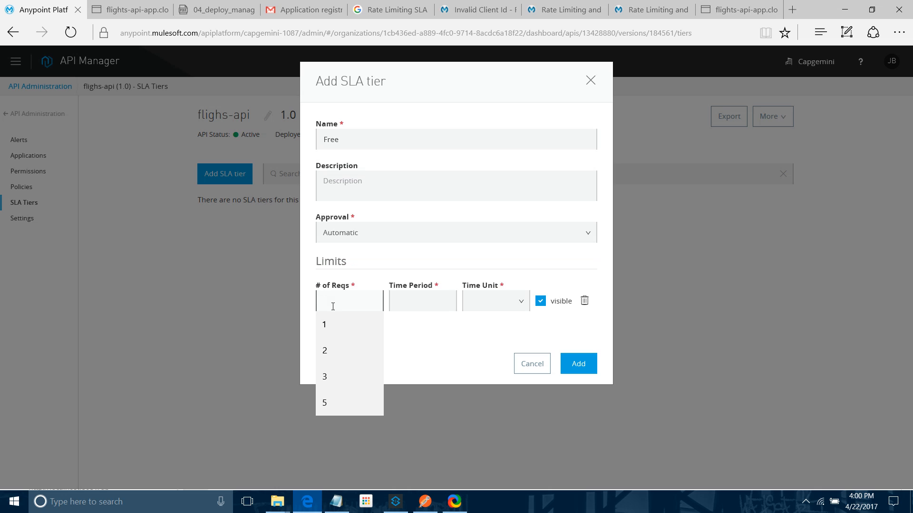
pyautogui.click(333, 299)
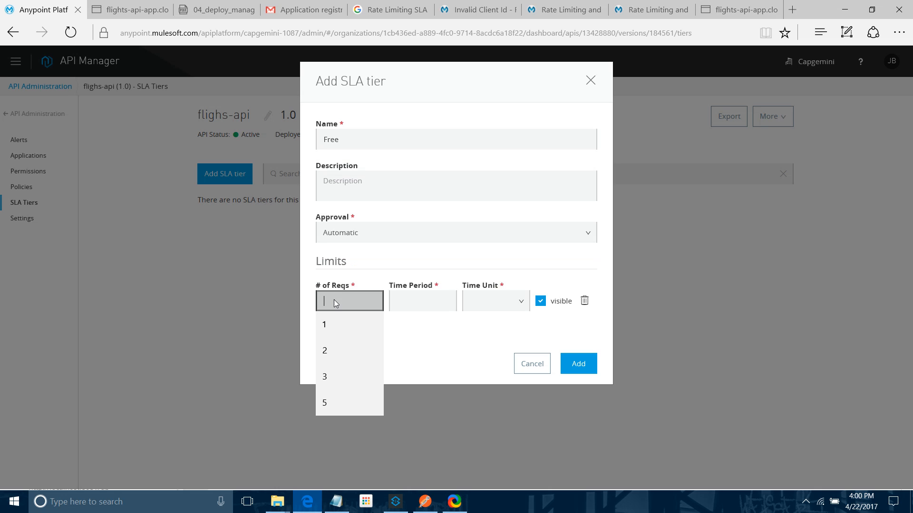
pyautogui.write('1')
pyautogui.press('Tab')
pyautogui.write('10')
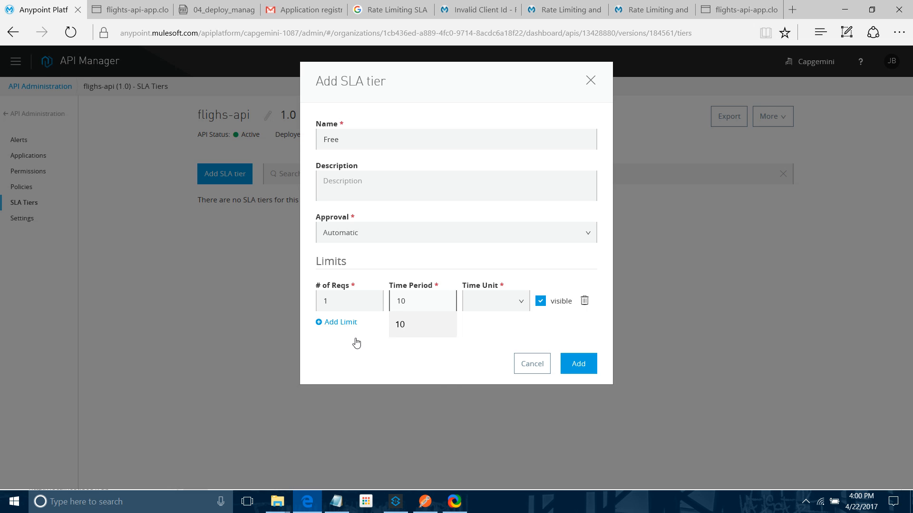
pyautogui.click(480, 301)
pyautogui.click(472, 347)
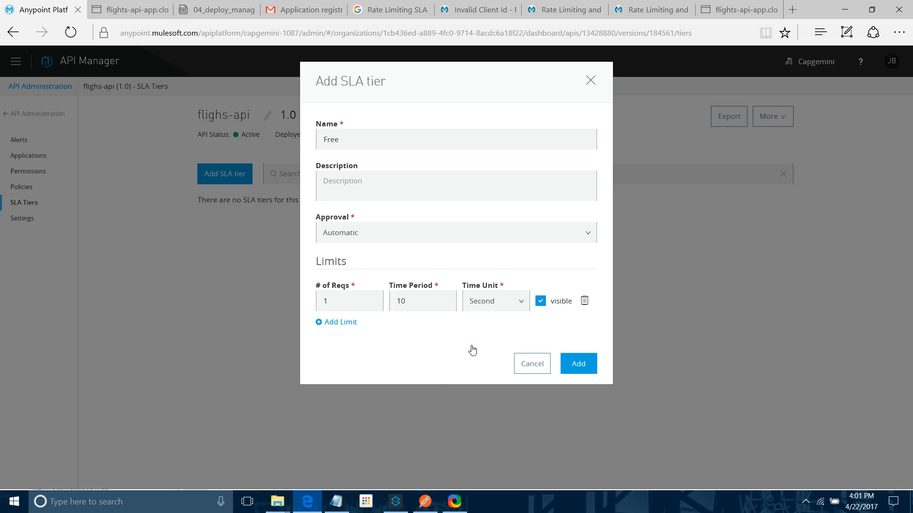
pyautogui.click(590, 366)
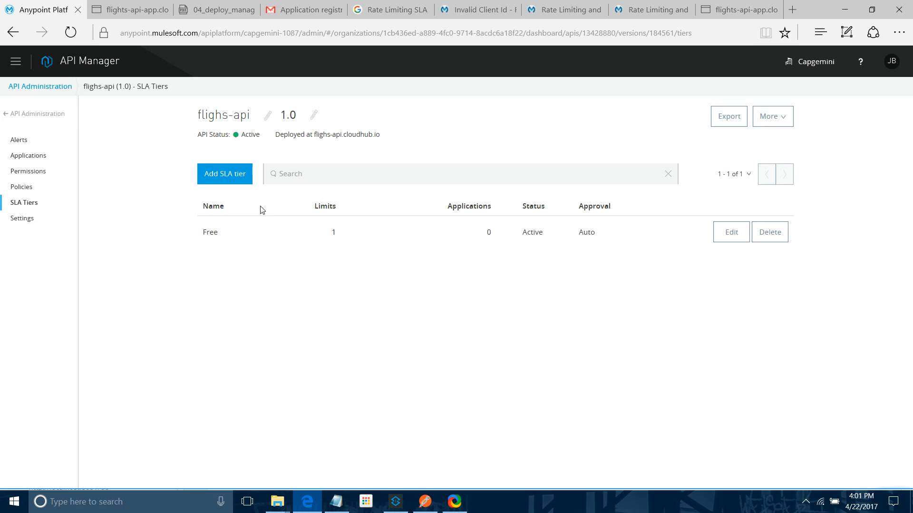
# Step: Add an SLA tier named Silver with Manual approval and a limit of 1 request per 5 Second
pyautogui.click(227, 182)
pyautogui.click(350, 141)
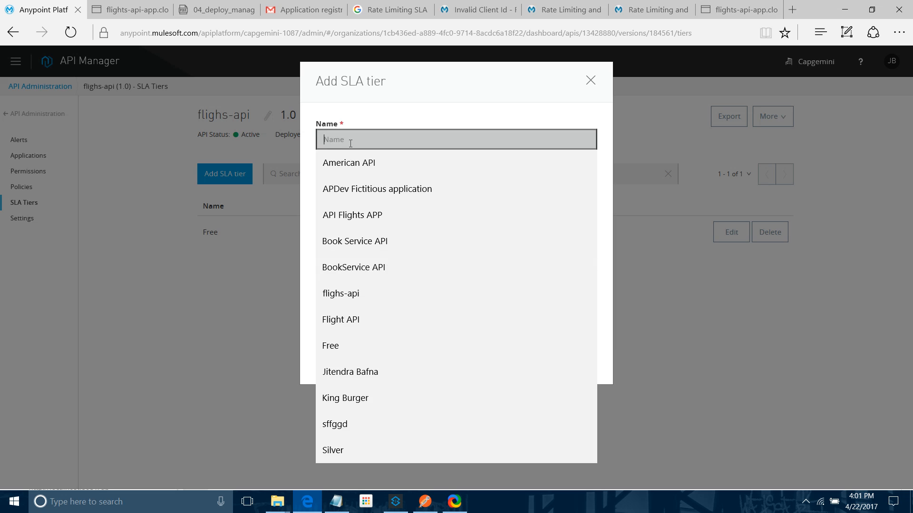
pyautogui.write('Silver')
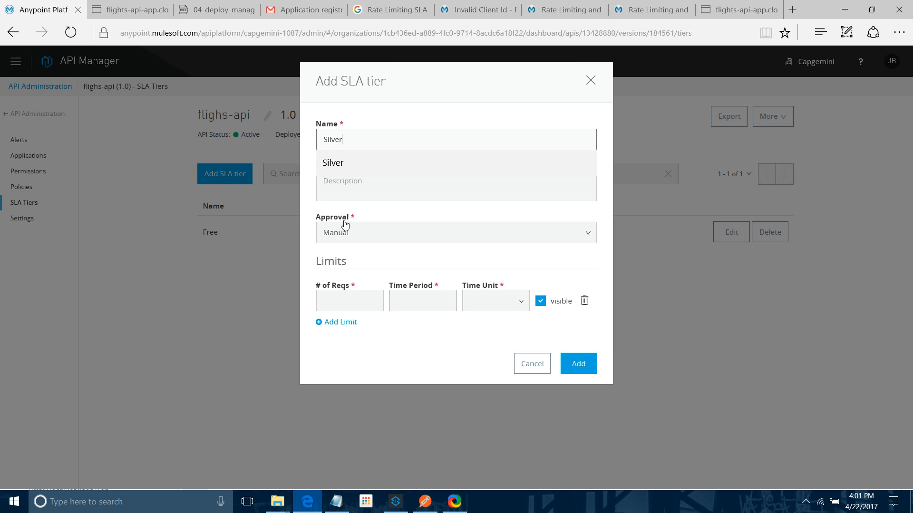
pyautogui.click(377, 213)
pyautogui.click(346, 243)
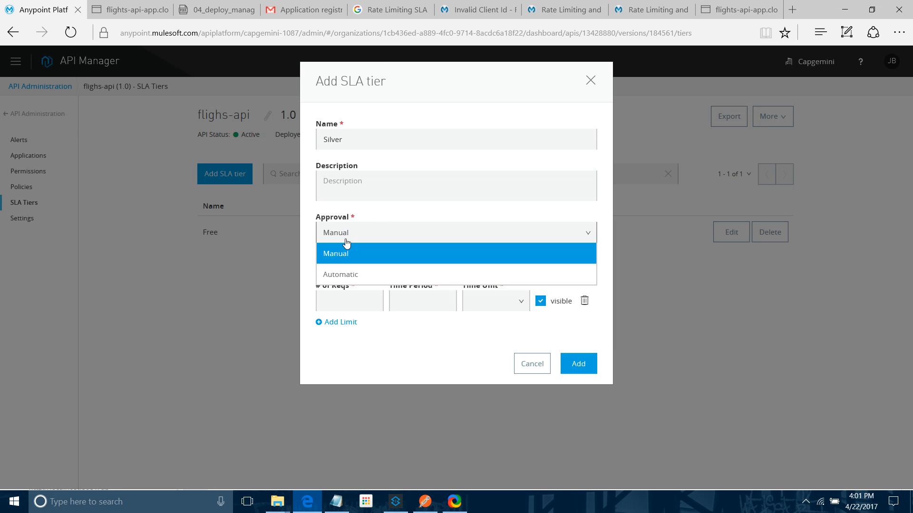
pyautogui.click(350, 255)
pyautogui.click(350, 298)
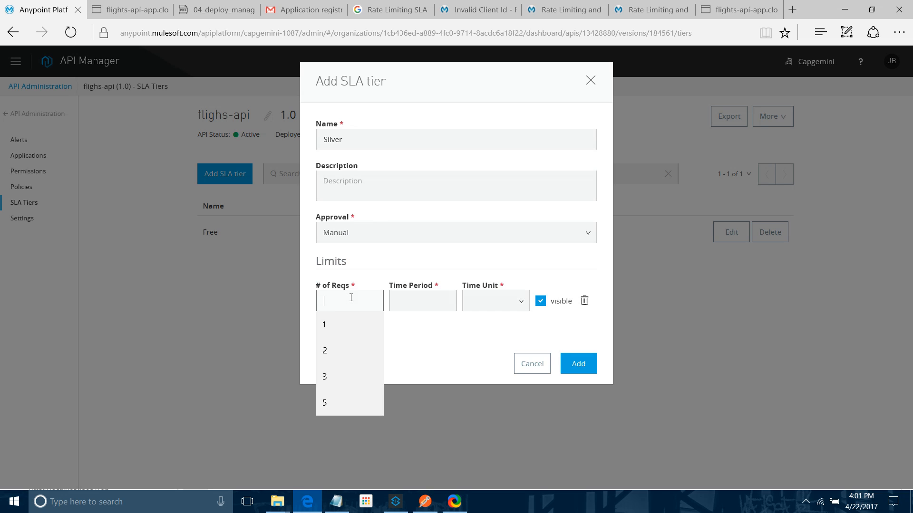
pyautogui.write('1')
pyautogui.click(434, 297)
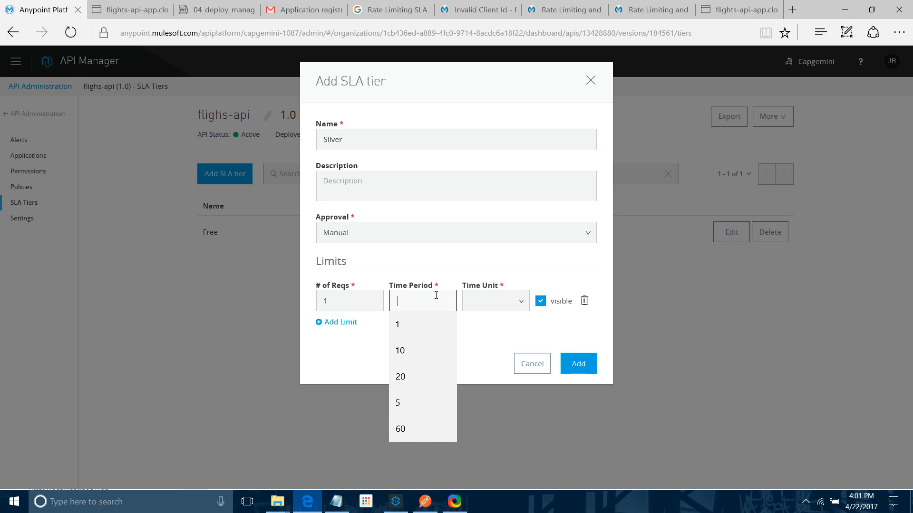
pyautogui.write('5')
pyautogui.click(510, 312)
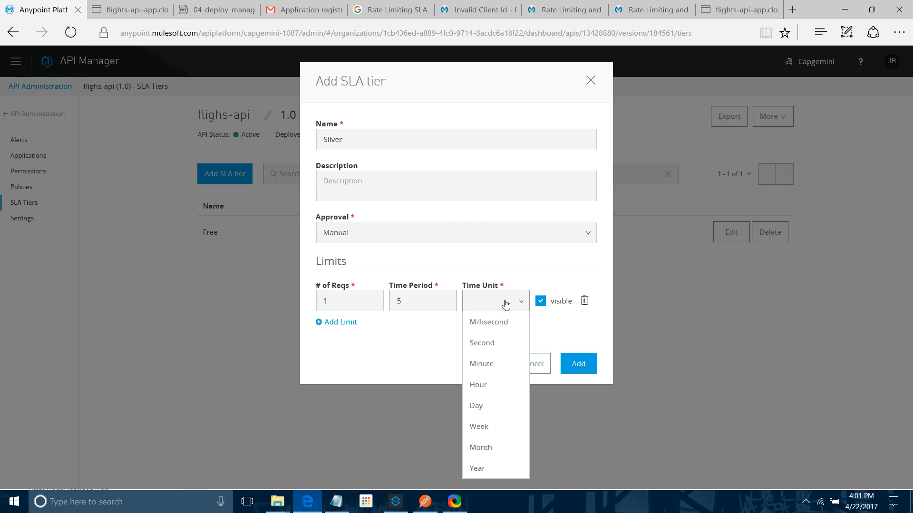
pyautogui.click(483, 346)
pyautogui.click(580, 365)
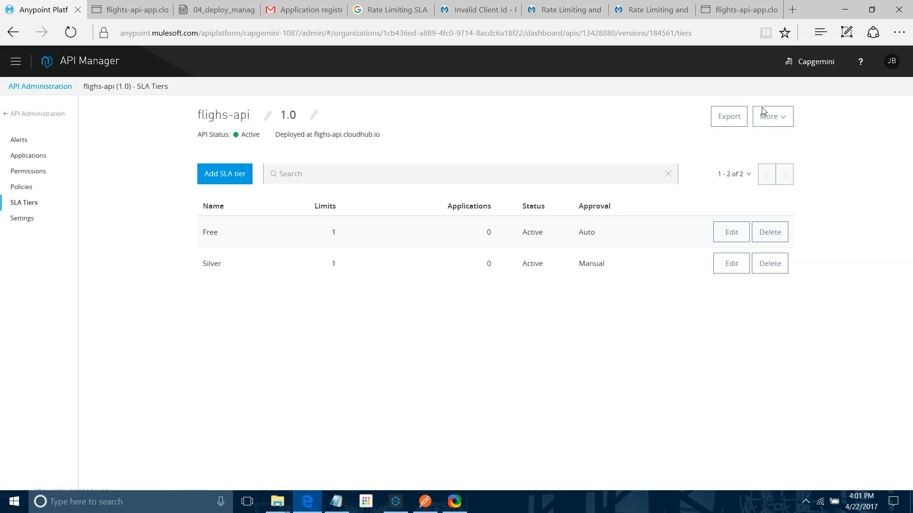
# Step: From the flighs-api 1.0 developer portal, request API access with a new application named Flight API Access-Silver
pyautogui.click(8, 61)
pyautogui.click(41, 145)
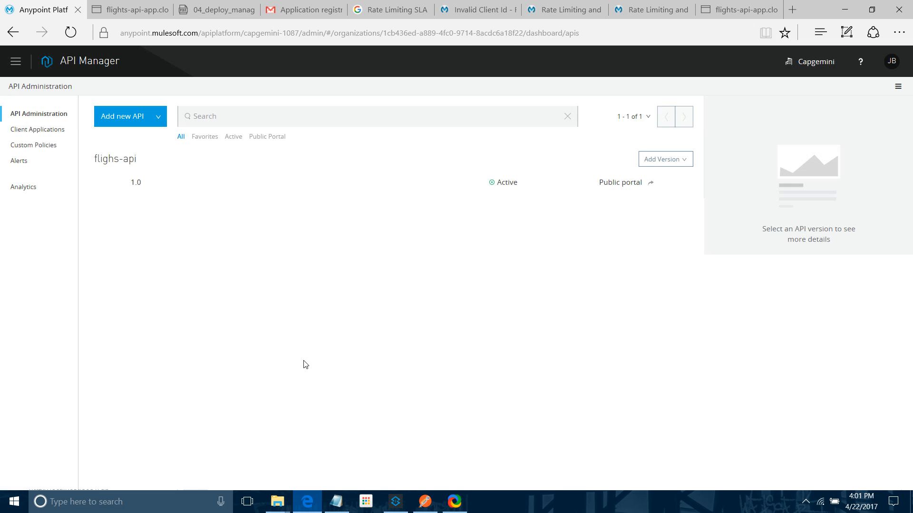
pyautogui.click(139, 184)
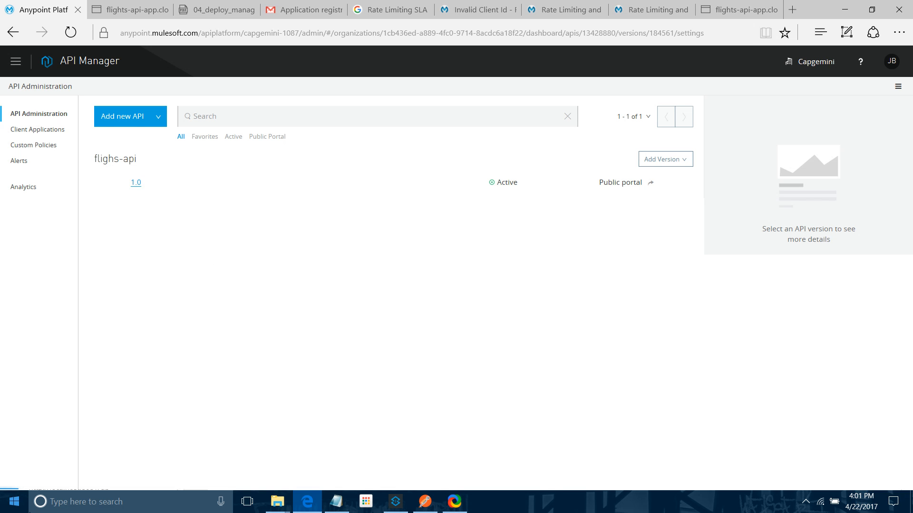
pyautogui.click(416, 358)
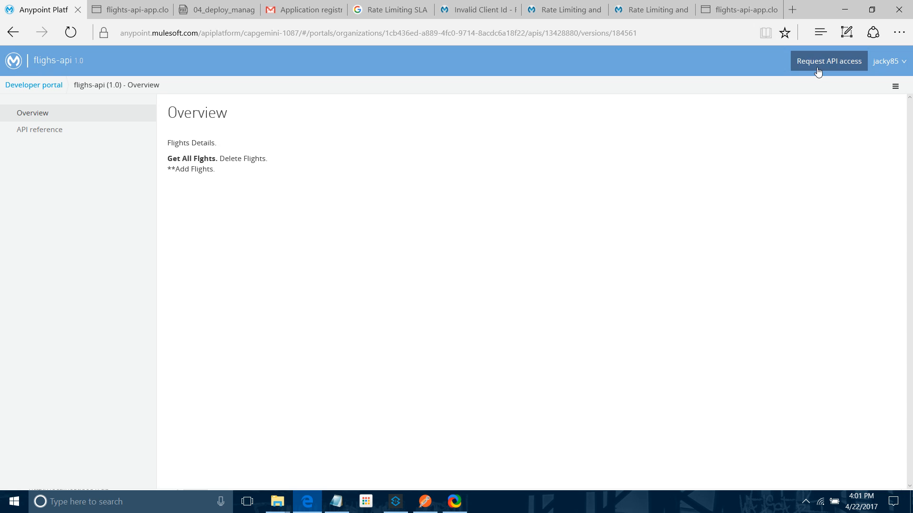
pyautogui.click(845, 69)
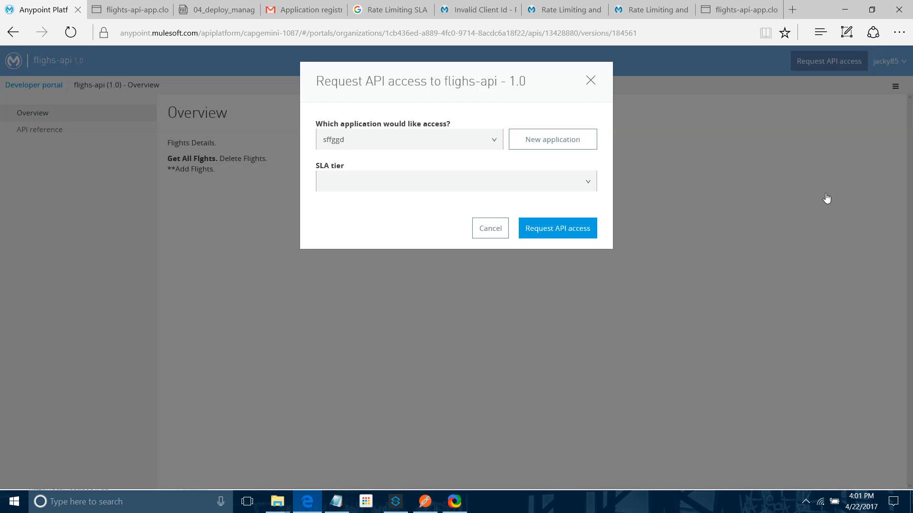
pyautogui.click(546, 139)
pyautogui.click(356, 145)
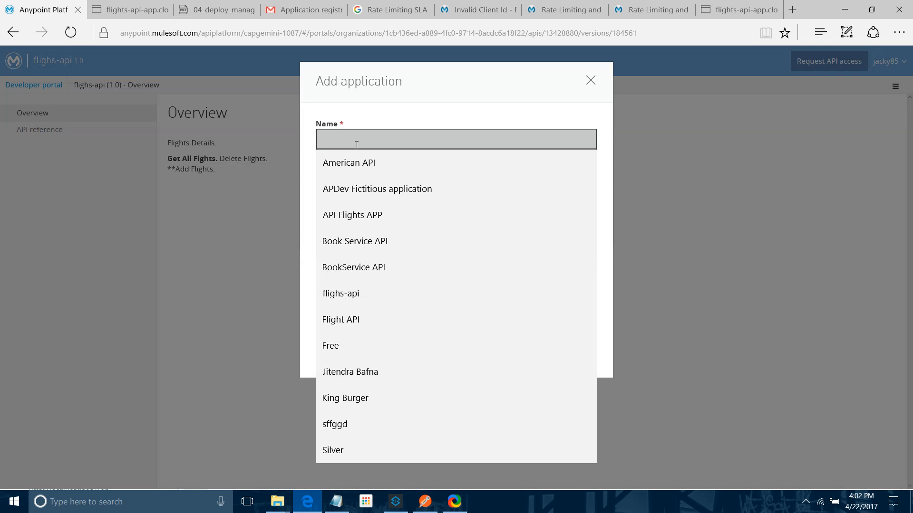
pyautogui.write('Flight API A')
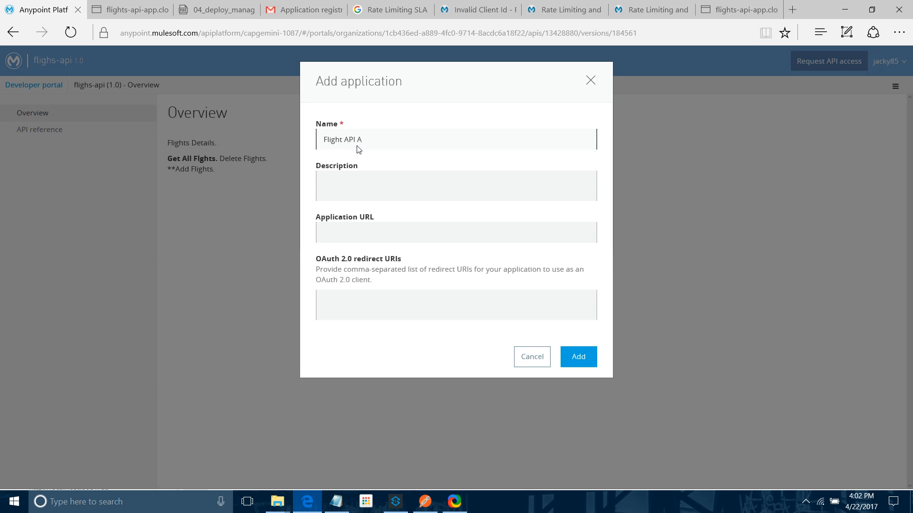
pyautogui.write('ccess-Silver')
pyautogui.click(411, 235)
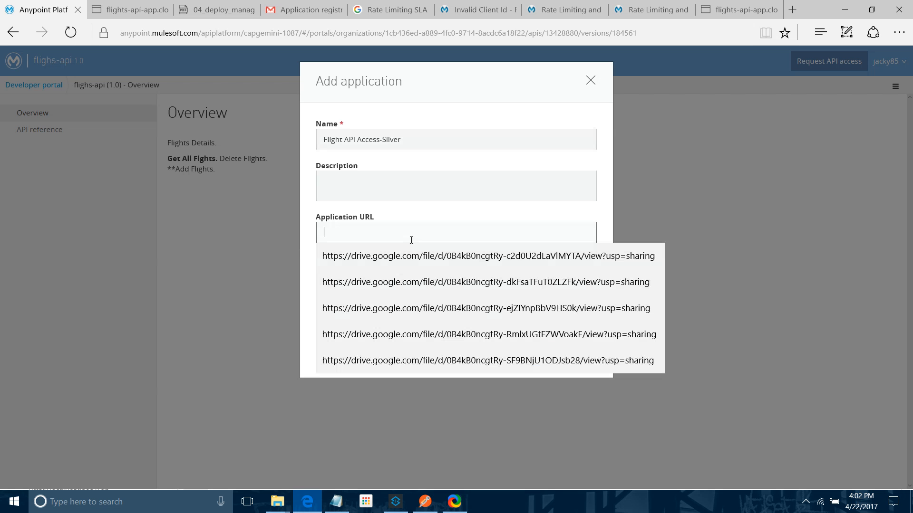
pyautogui.click(431, 220)
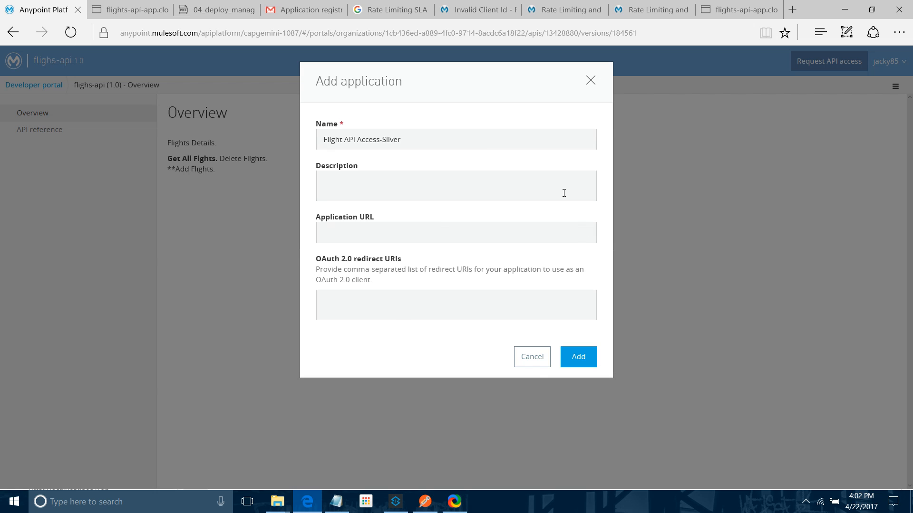
pyautogui.click(573, 365)
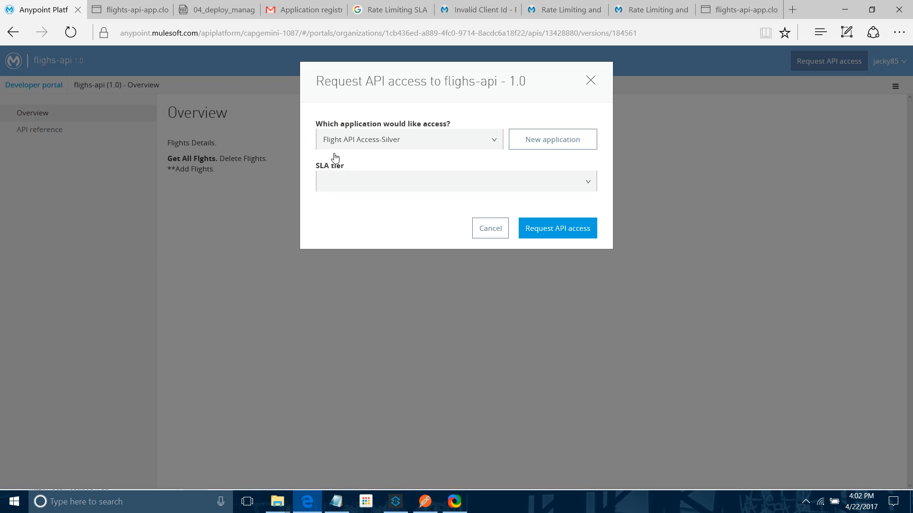
# Step: Choose the Silver SLA tier and submit the API access request
pyautogui.click(561, 180)
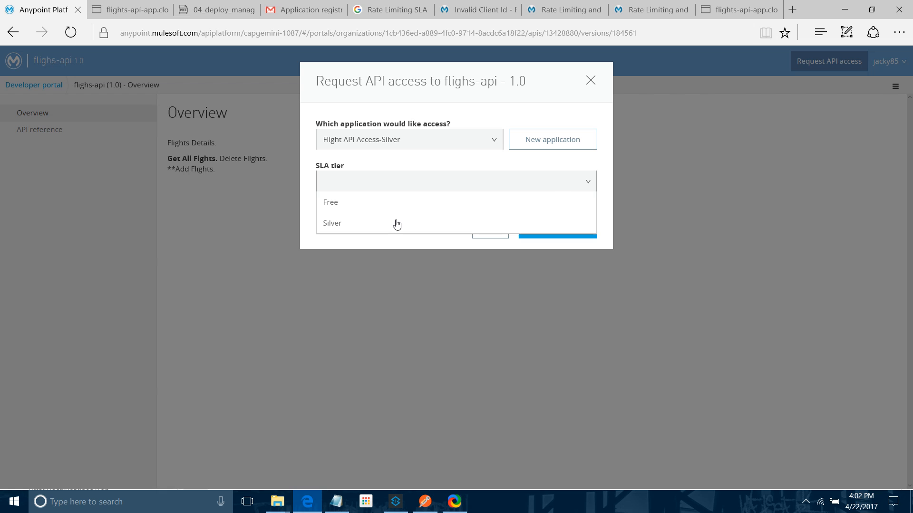
pyautogui.click(332, 224)
pyautogui.click(541, 269)
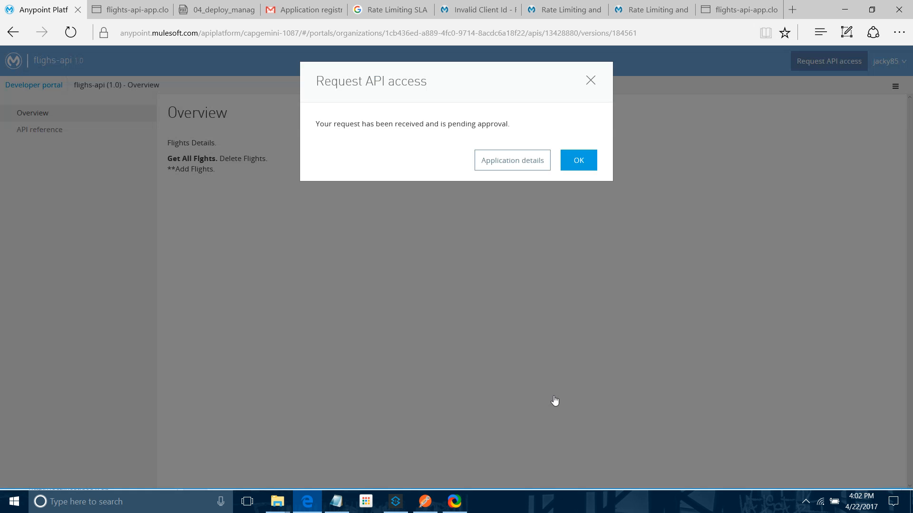
# Step: Switch to Gmail, go to the inbox and open the new application pending approval notification email
pyautogui.click(580, 164)
pyautogui.click(293, 10)
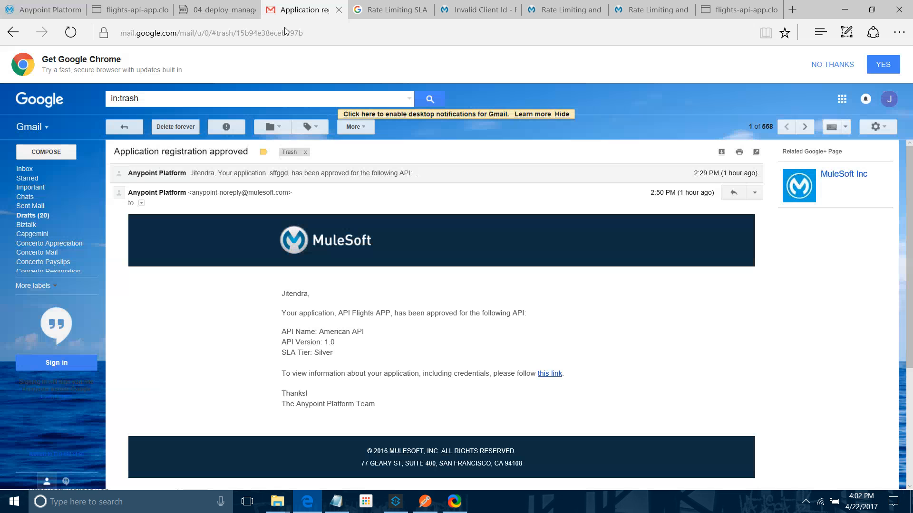
pyautogui.click(35, 170)
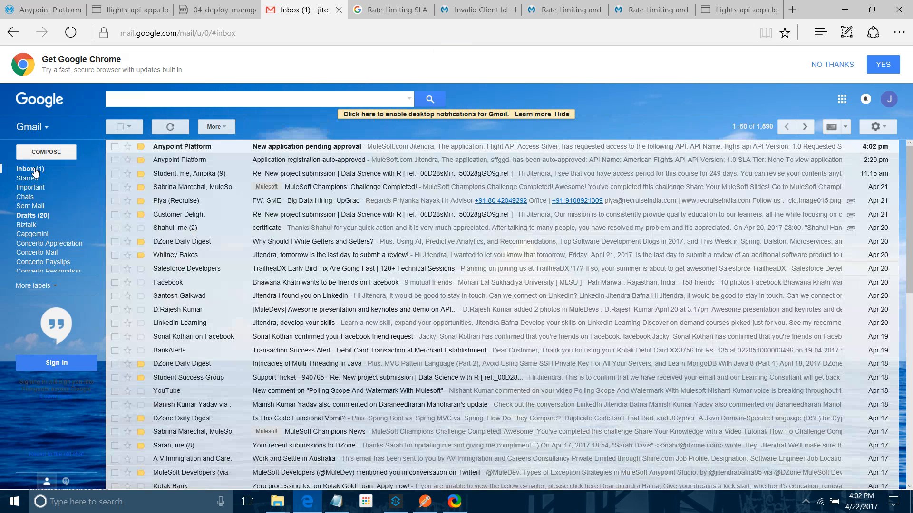
pyautogui.click(292, 146)
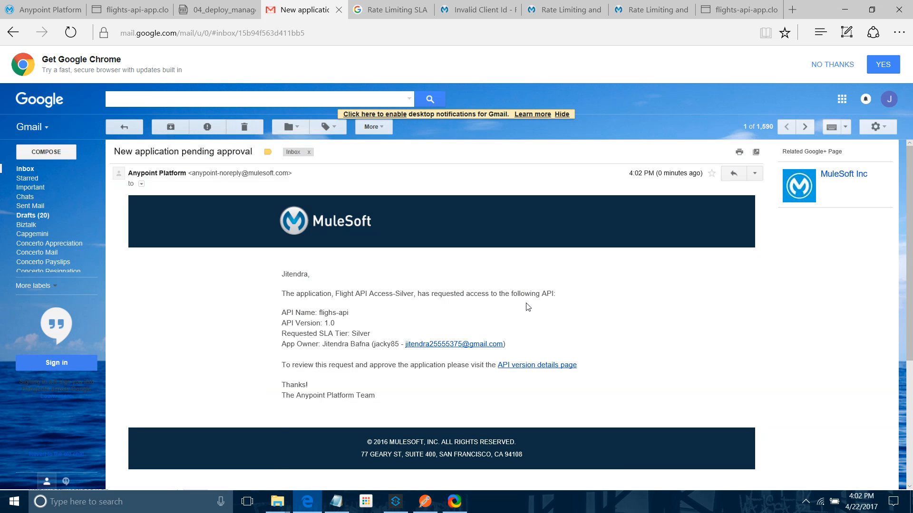
# Step: Return to the Anypoint Platform tab, load anypoint.mulesoft.com and open API Manager
pyautogui.click(27, 7)
pyautogui.click(169, 28)
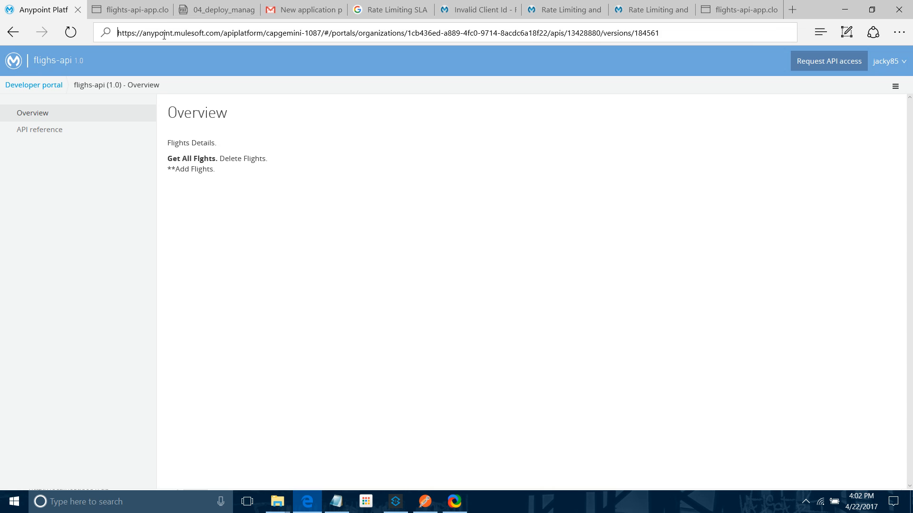
pyautogui.write('an')
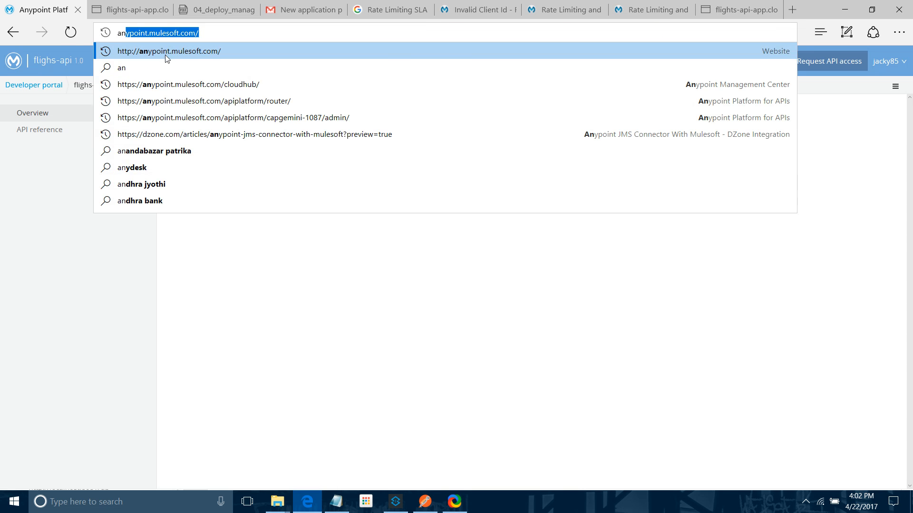
pyautogui.click(166, 53)
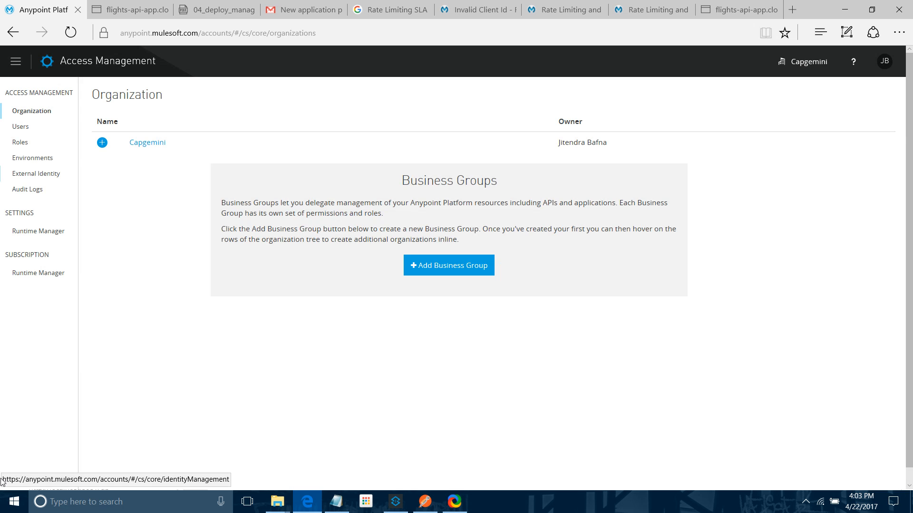
pyautogui.click(9, 70)
pyautogui.click(51, 144)
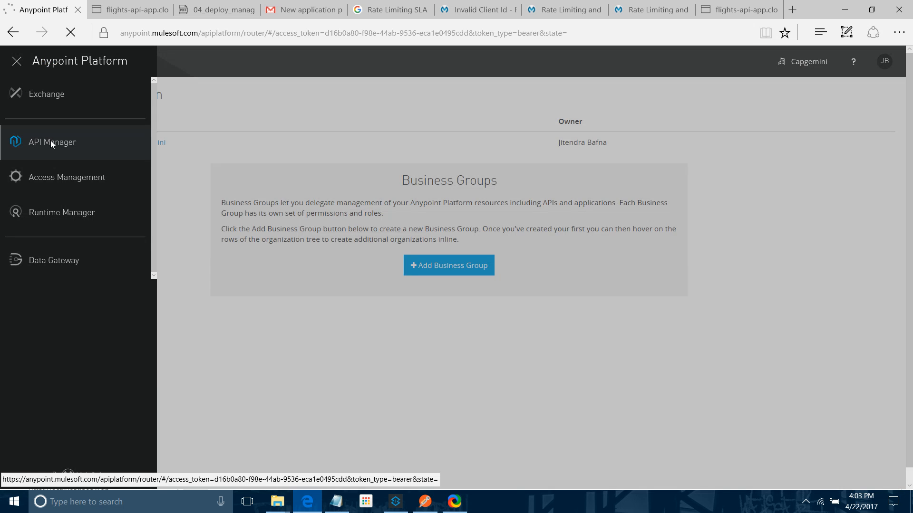
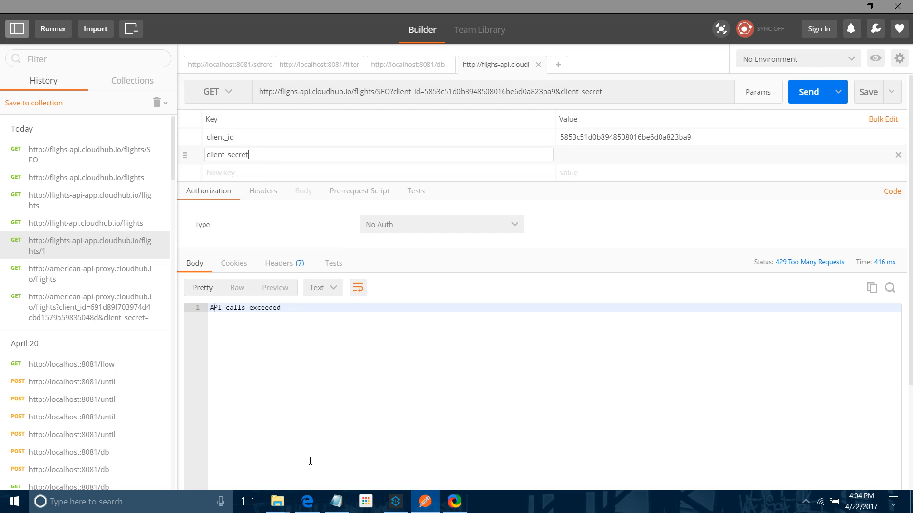
# Step: Copy the Flight API Access-Silver client secret into the client_secret parameter value and send the request
pyautogui.click(307, 502)
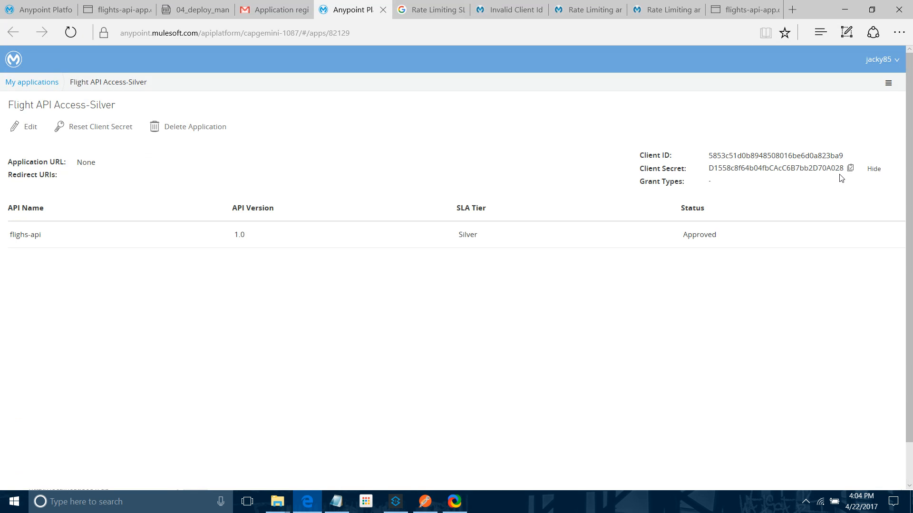
pyautogui.moveTo(845, 170); pyautogui.dragTo(712, 164)
pyautogui.hotkey('ctrl', 'c')
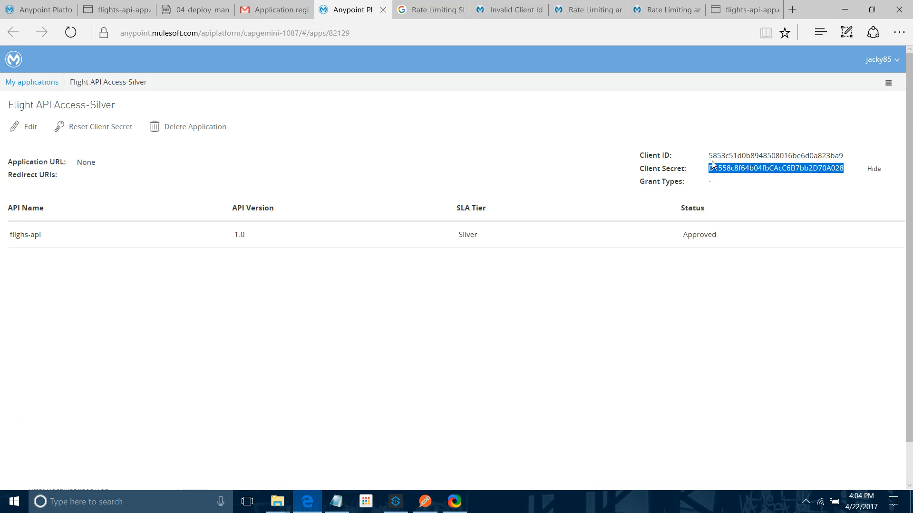
pyautogui.hotkey('alt', 'Tab')
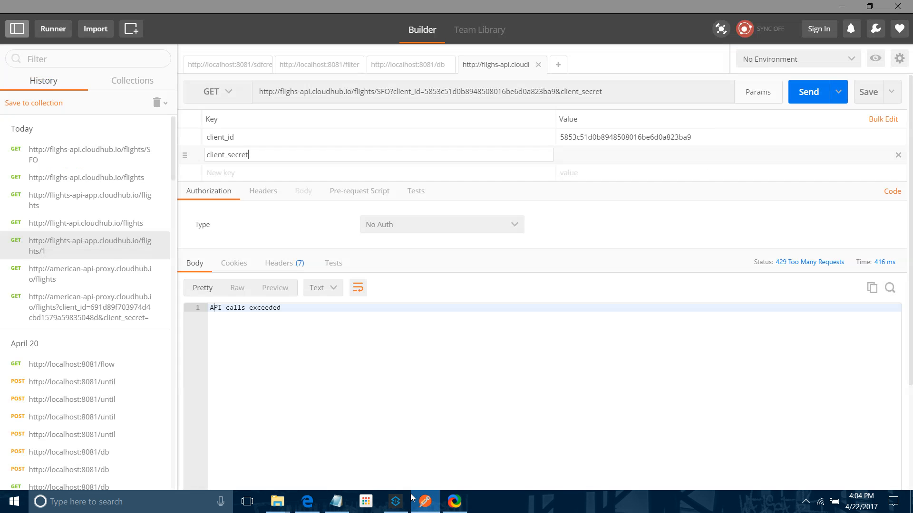
pyautogui.click(588, 155)
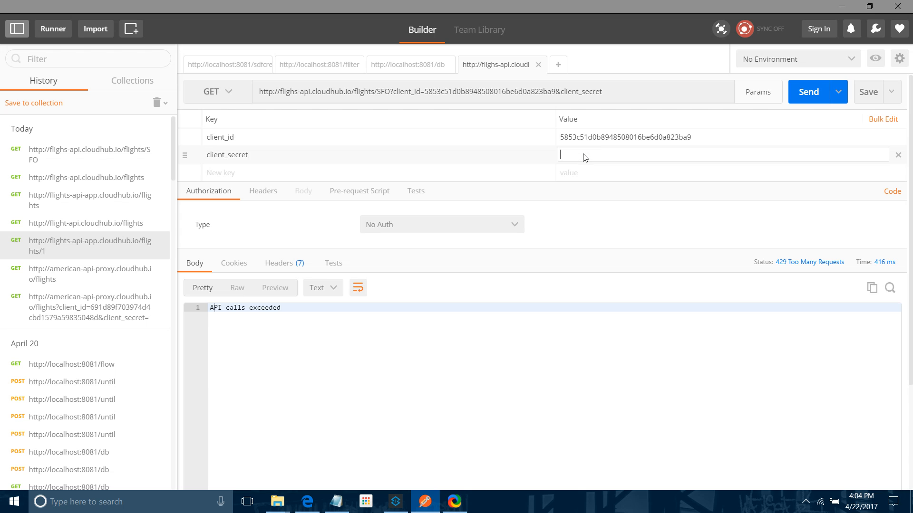
pyautogui.hotkey('ctrl', 'v')
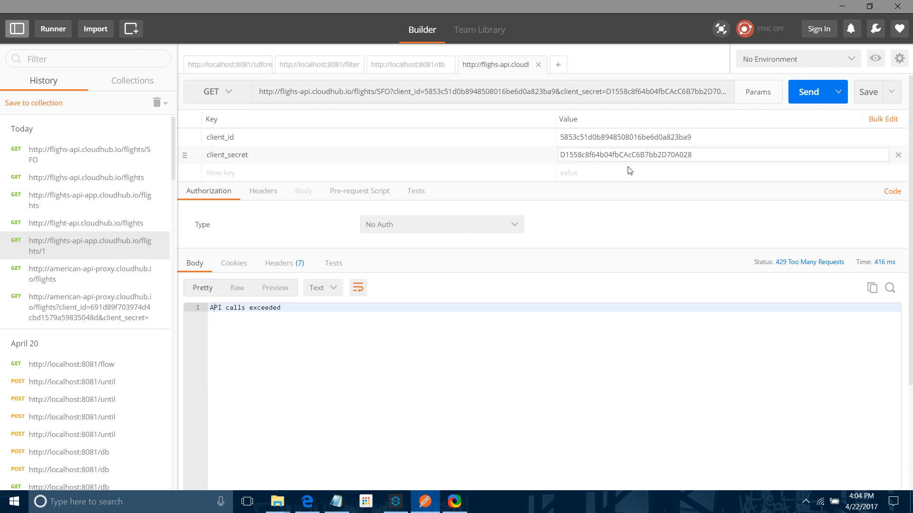
pyautogui.click(809, 92)
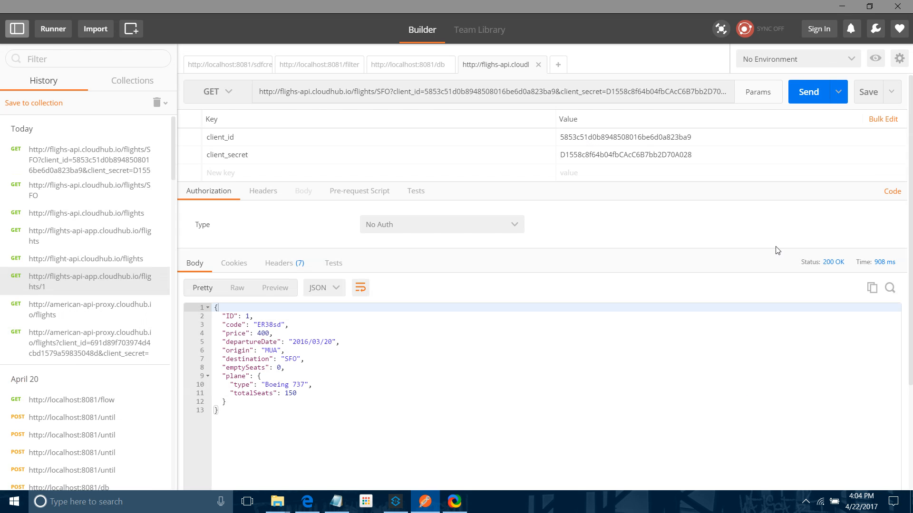
# Step: Send the request to the flighs-api proxy several more times
pyautogui.click(805, 95)
pyautogui.click(817, 91)
pyautogui.click(804, 101)
pyautogui.click(804, 101)
# Step: Remove the client_id and client_secret parameters and send the request without credentials
pyautogui.click(898, 137)
pyautogui.click(898, 137)
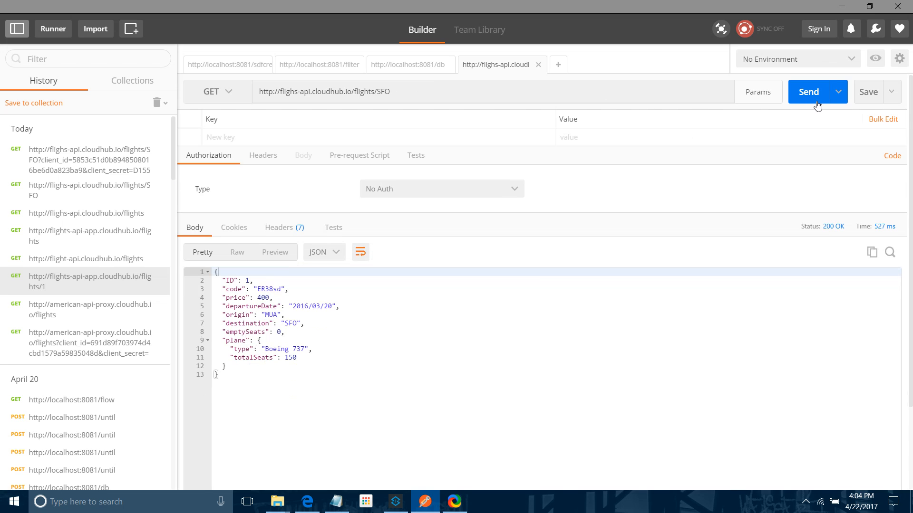
pyautogui.click(814, 92)
pyautogui.click(805, 92)
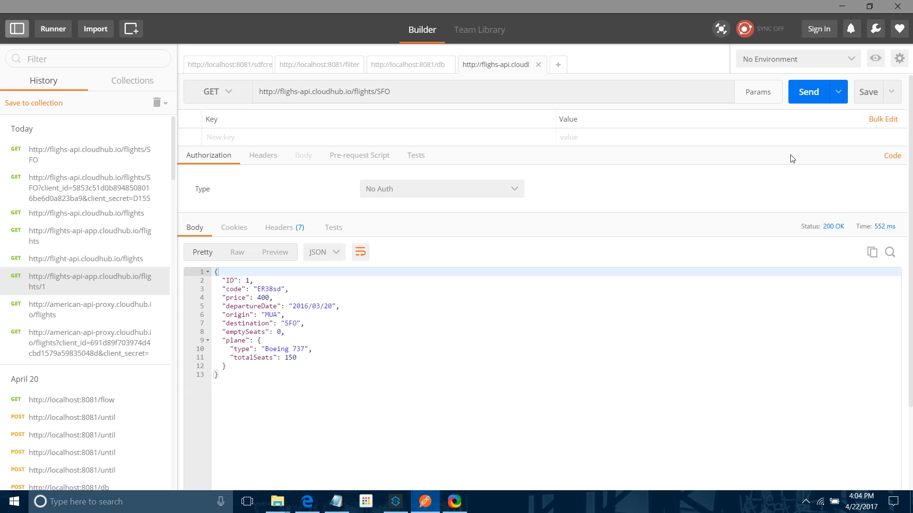
pyautogui.click(402, 503)
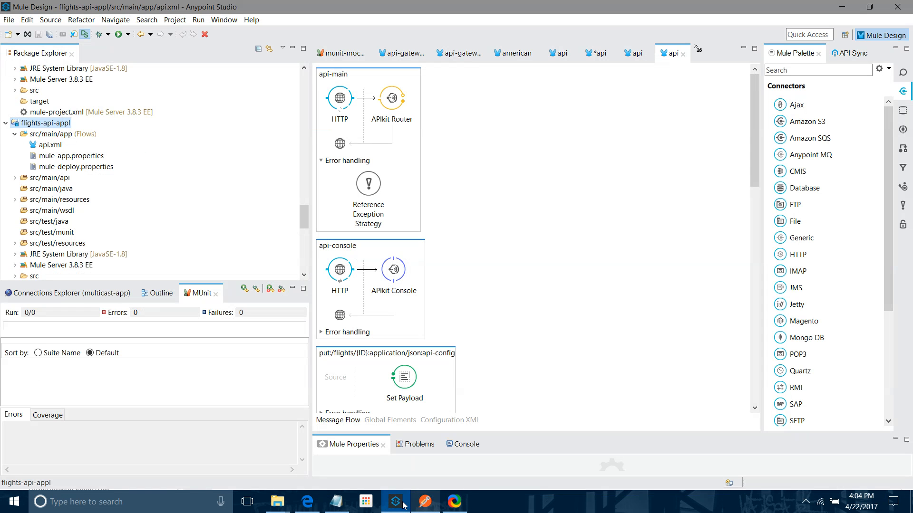
pyautogui.click(402, 505)
pyautogui.click(310, 504)
pyautogui.click(308, 501)
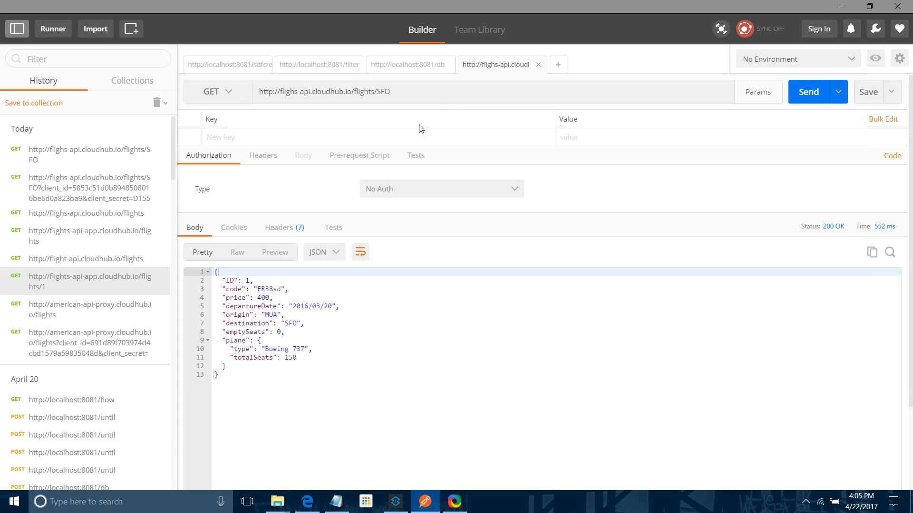
# Step: Apply the Rate limiting - SLA based policy to flighs-api 1.0 with default client ID and secret expressions
pyautogui.click(307, 502)
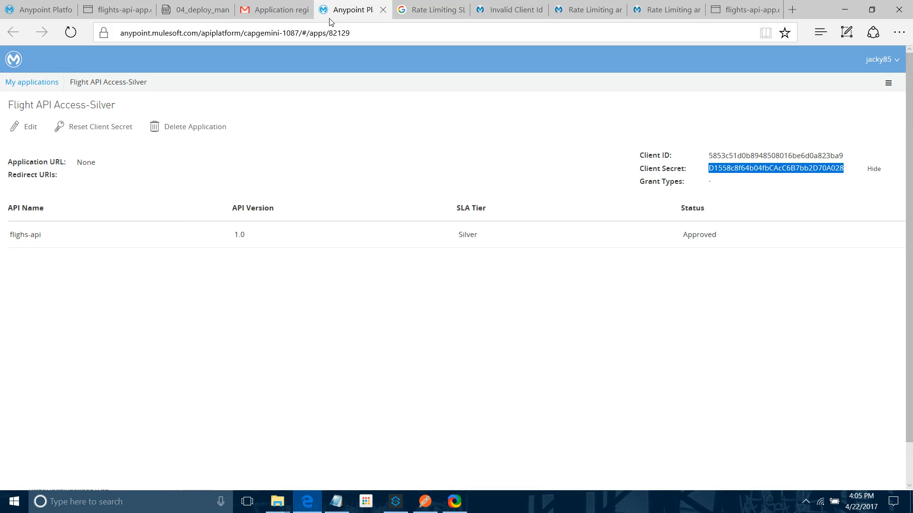
pyautogui.click(42, 10)
pyautogui.click(22, 190)
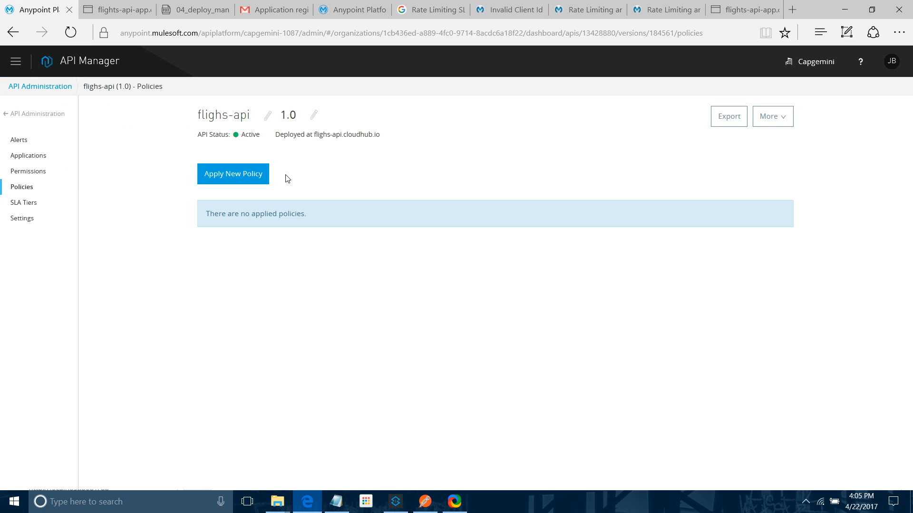
pyautogui.click(224, 176)
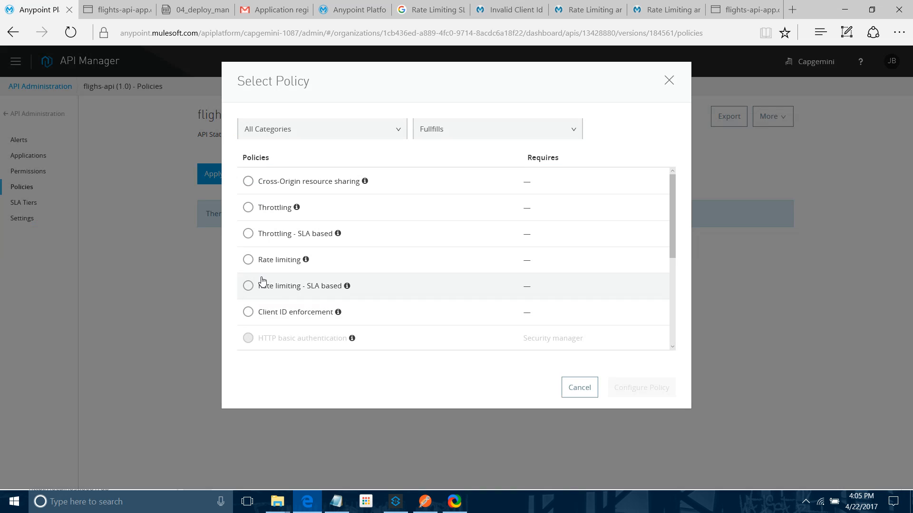
pyautogui.click(264, 293)
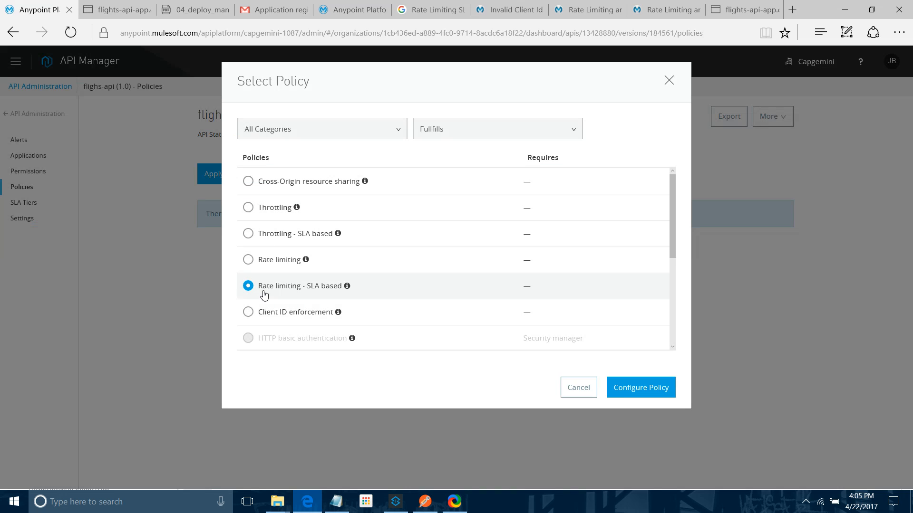
pyautogui.click(626, 392)
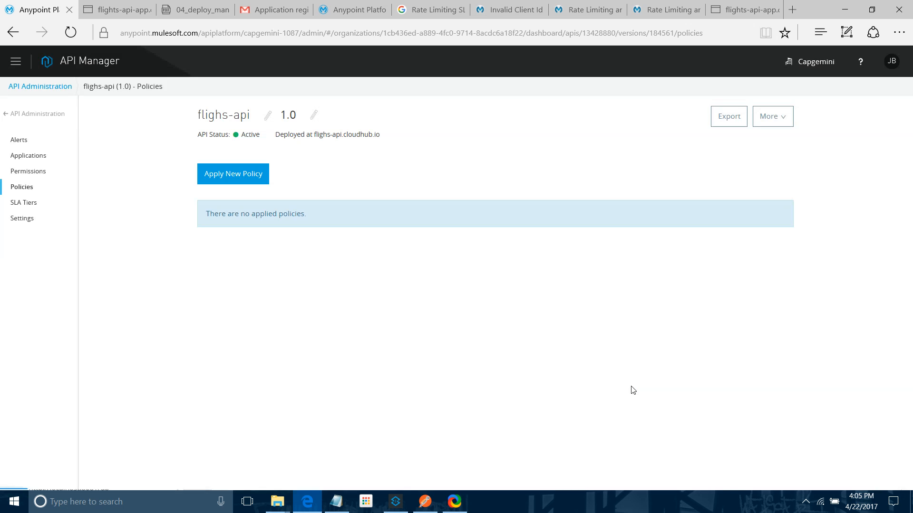
pyautogui.click(561, 381)
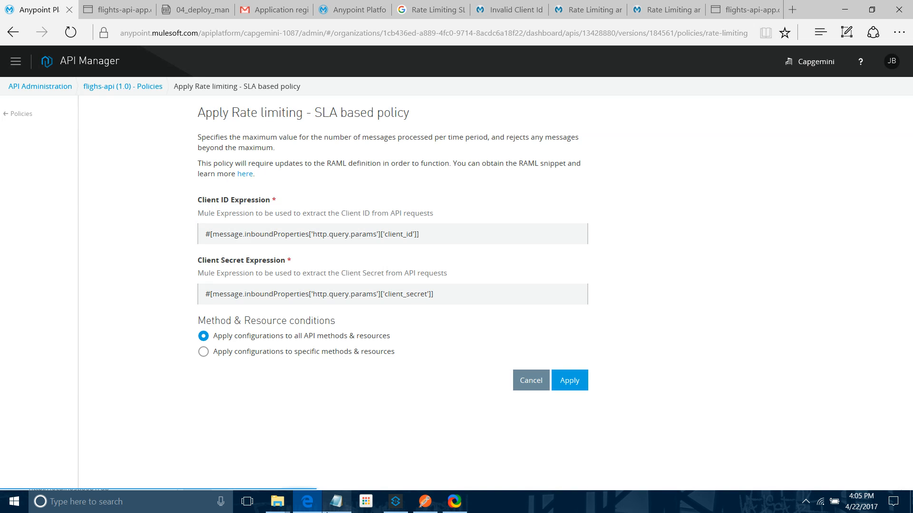
# Step: Add a client_id query parameter key to the Postman request
pyautogui.click(433, 503)
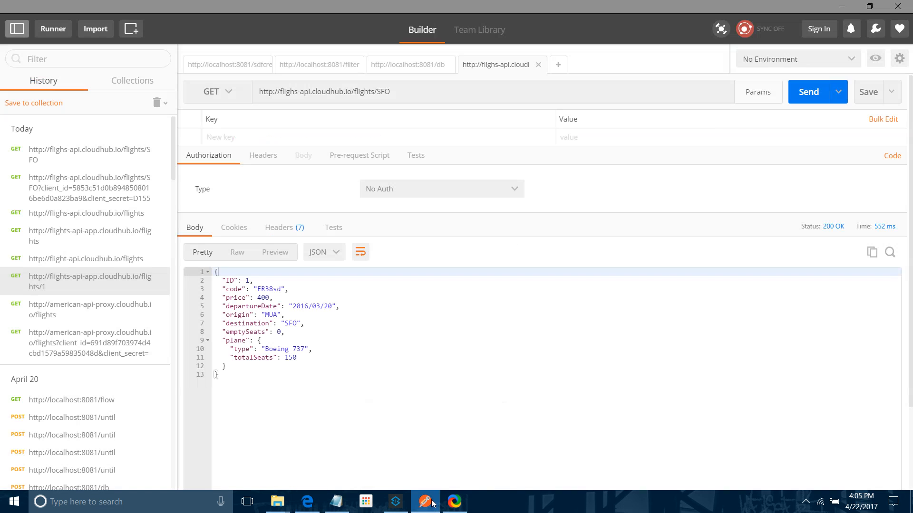
pyautogui.click(230, 138)
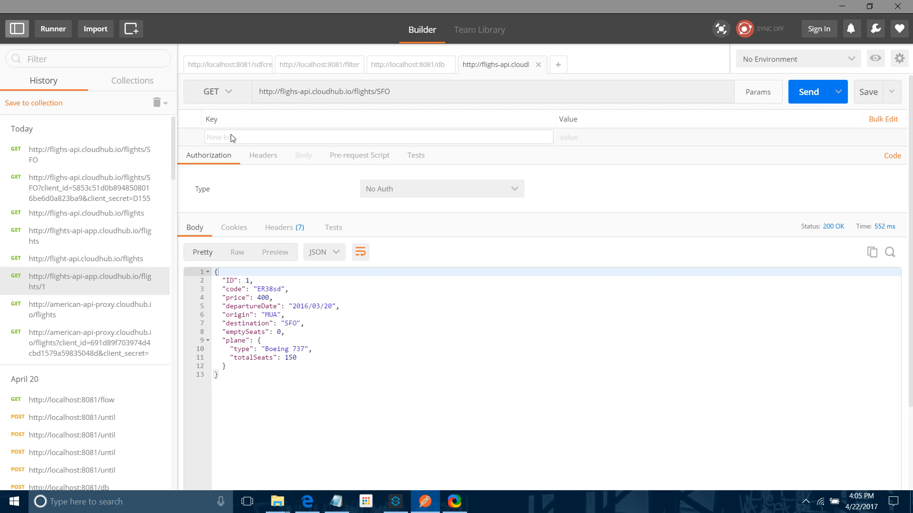
pyautogui.write('client_id')
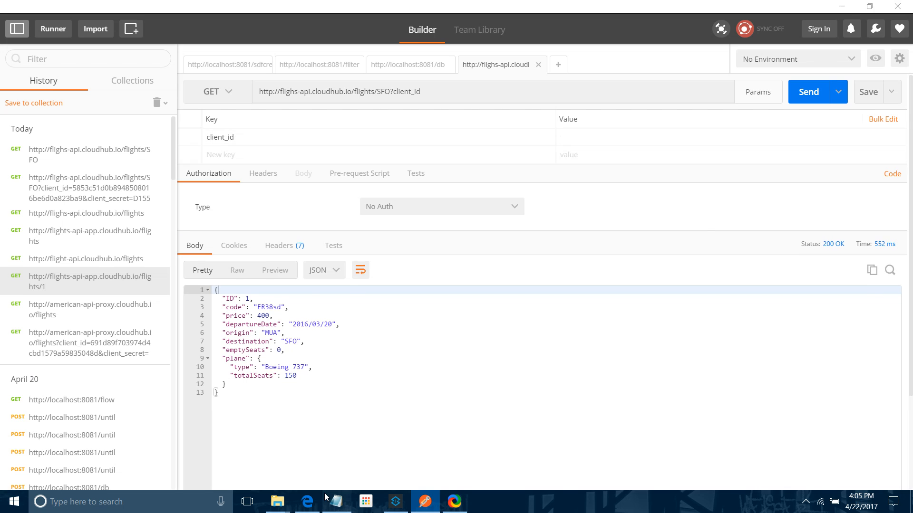
# Step: Copy the application's Client ID and paste it as the client_id parameter value
pyautogui.click(307, 501)
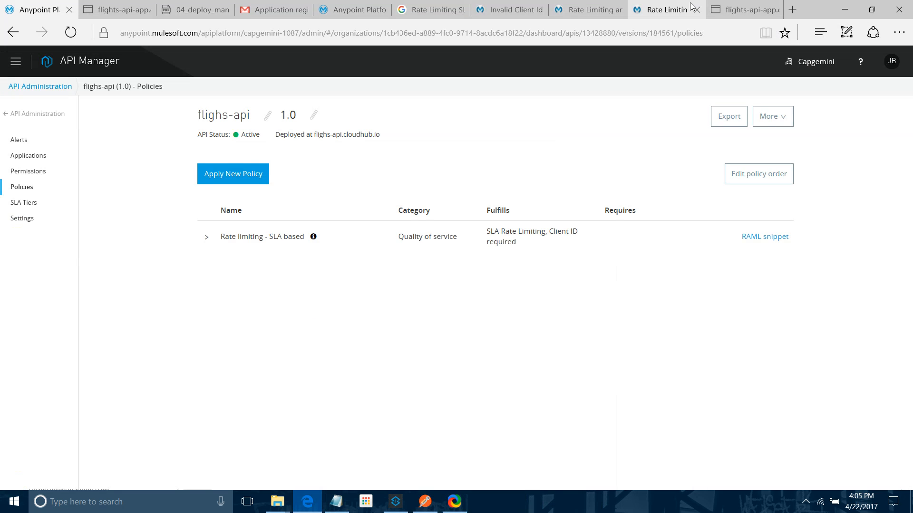
pyautogui.click(375, 8)
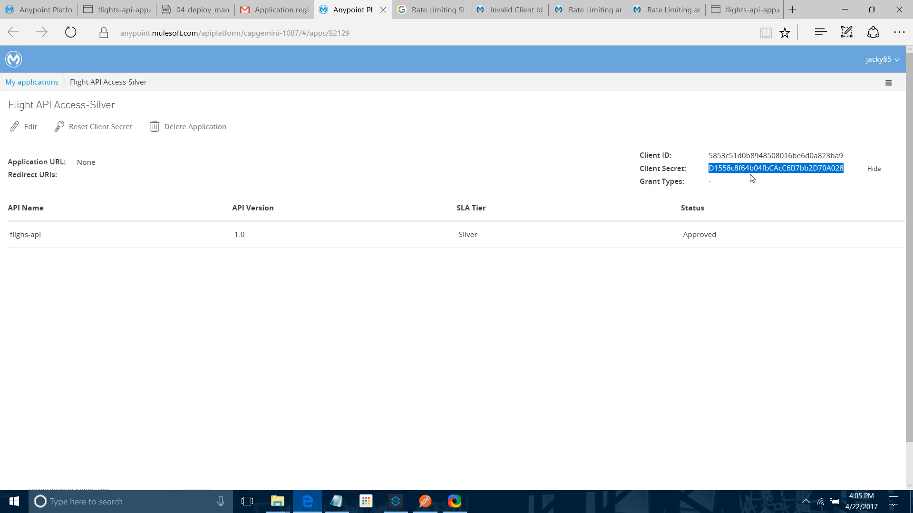
pyautogui.doubleClick(842, 155)
pyautogui.hotkey('ctrl', 'c')
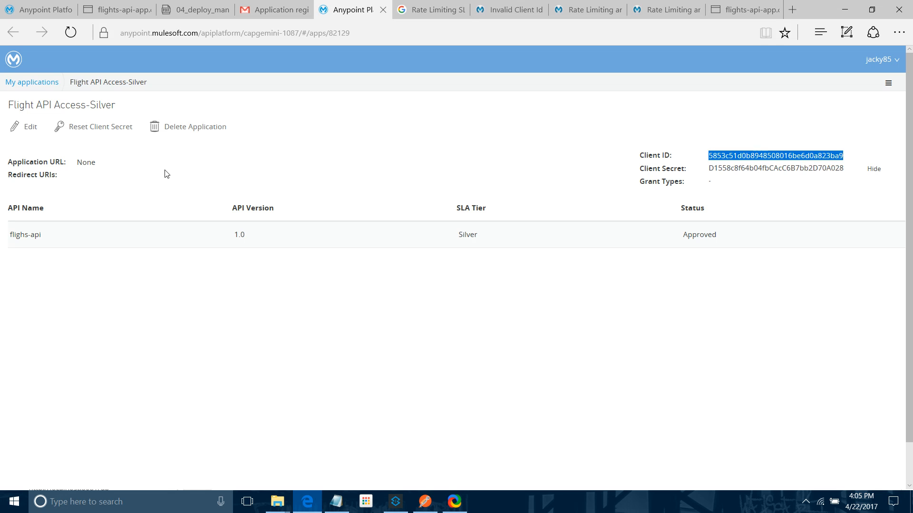
pyautogui.click(425, 501)
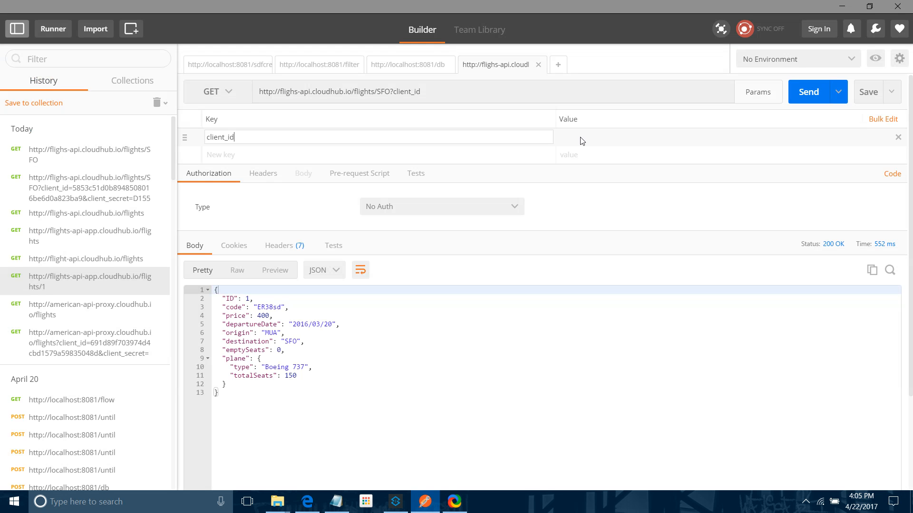
pyautogui.hotkey('ctrl', 'v')
# Step: Add a client_secret parameter and paste the application's client secret as its value
pyautogui.click(299, 161)
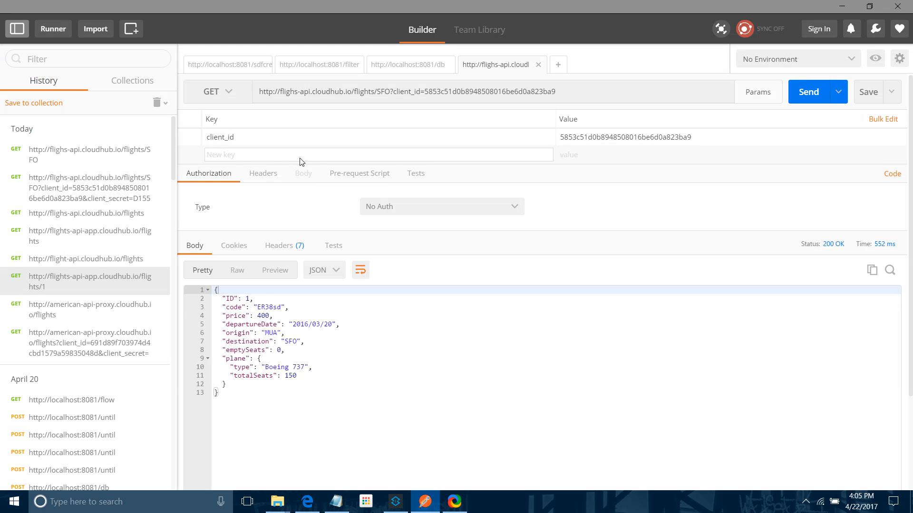
pyautogui.write('client_secret')
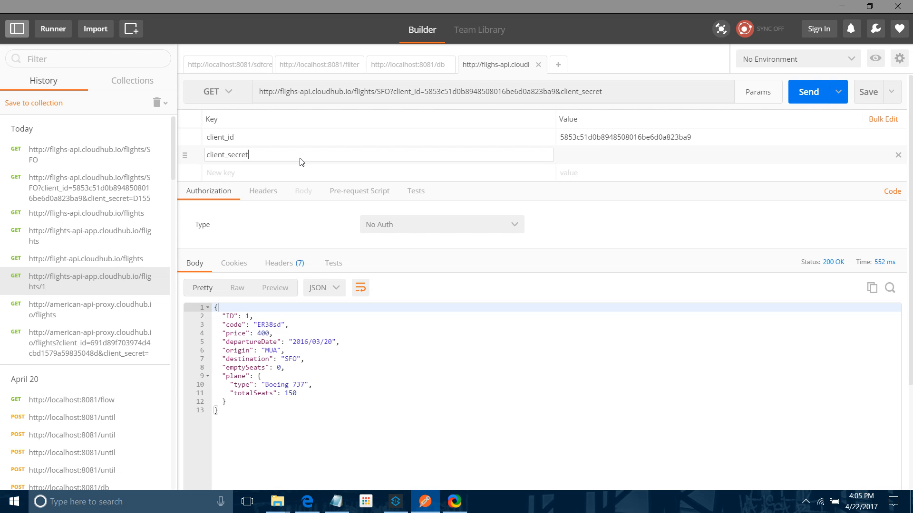
pyautogui.click(307, 502)
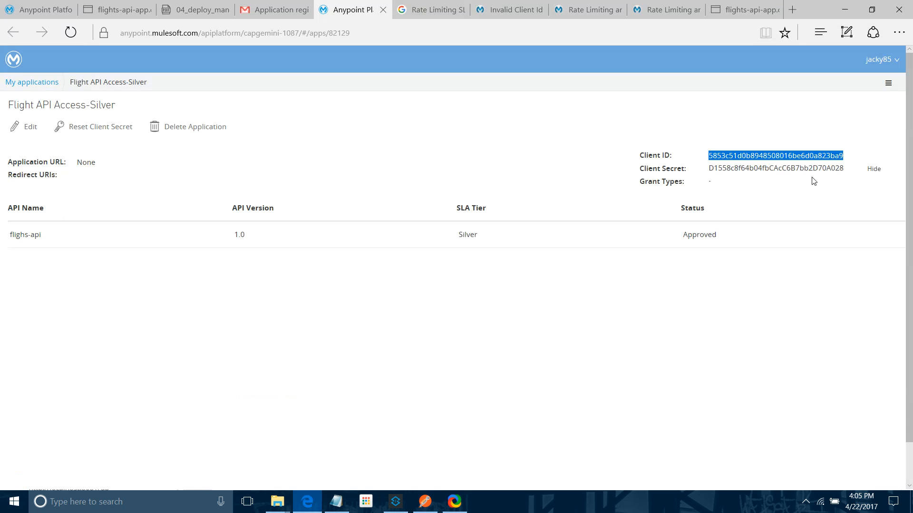
pyautogui.doubleClick(804, 166)
pyautogui.hotkey('ctrl', 'c')
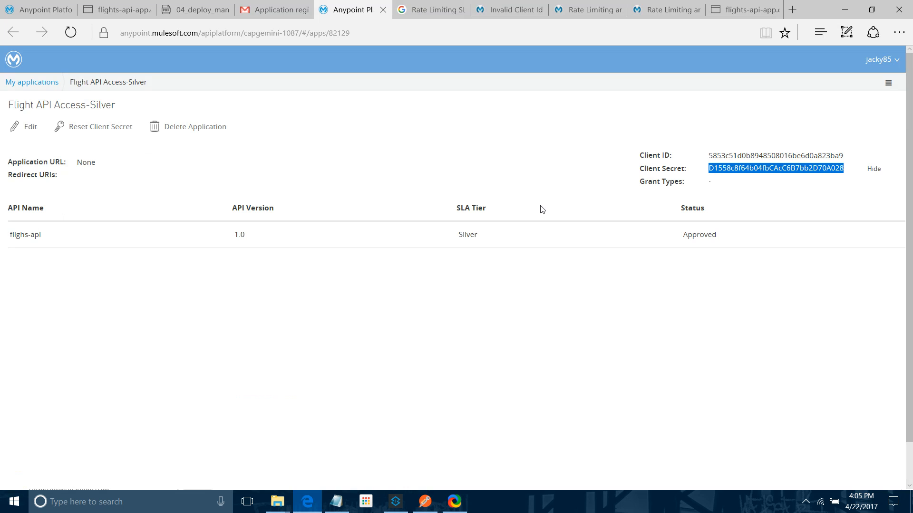
pyautogui.click(395, 503)
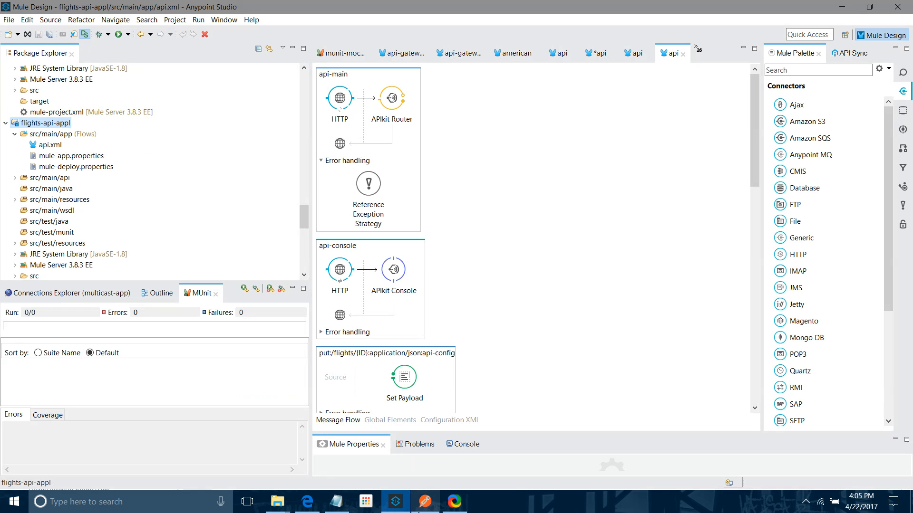
pyautogui.click(425, 501)
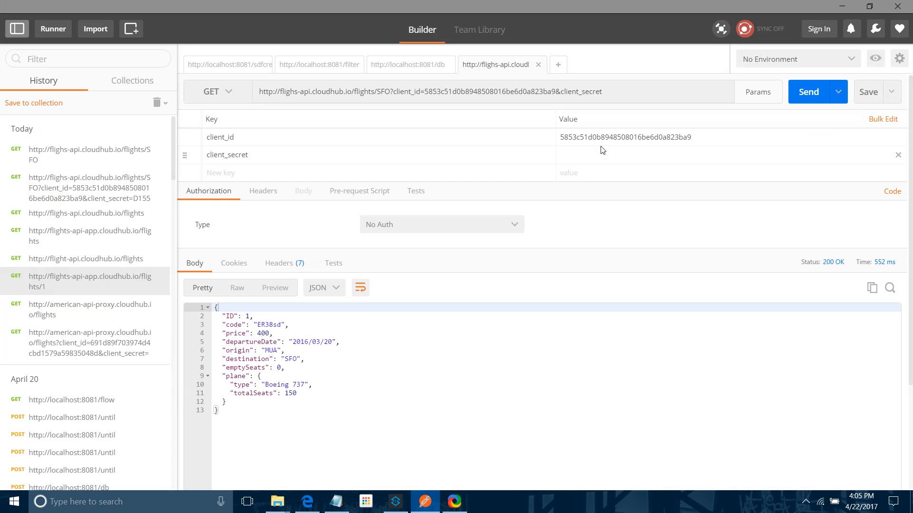
pyautogui.click(593, 159)
pyautogui.hotkey('ctrl', 'v')
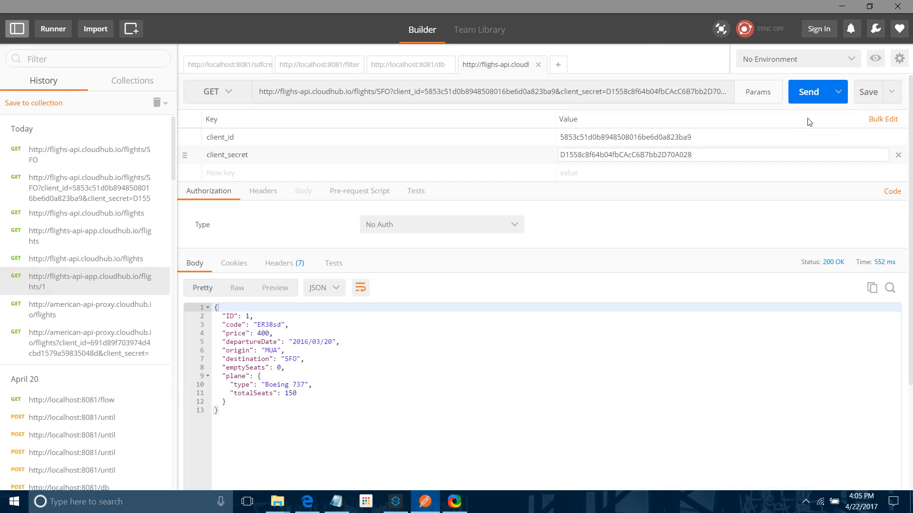
# Step: Send the authenticated request to the flighs-api proxy several times
pyautogui.click(810, 99)
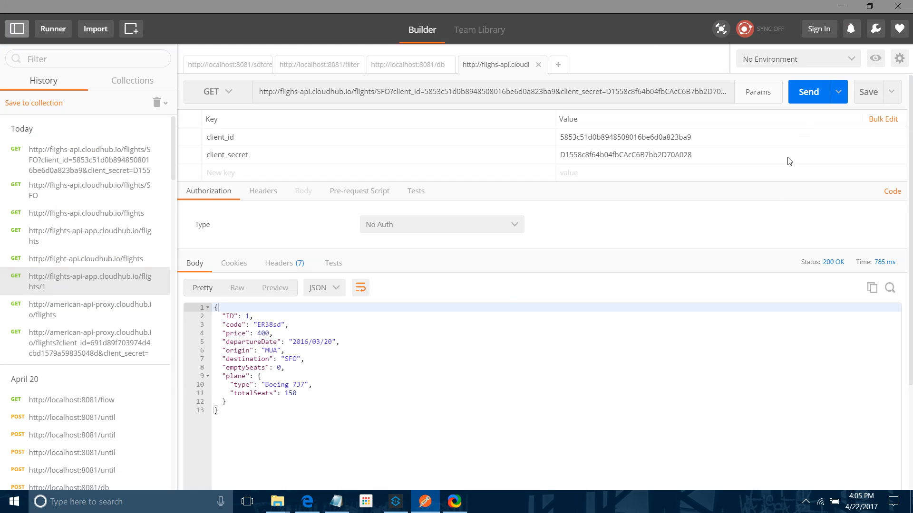
pyautogui.click(802, 102)
pyautogui.click(803, 90)
pyautogui.click(802, 91)
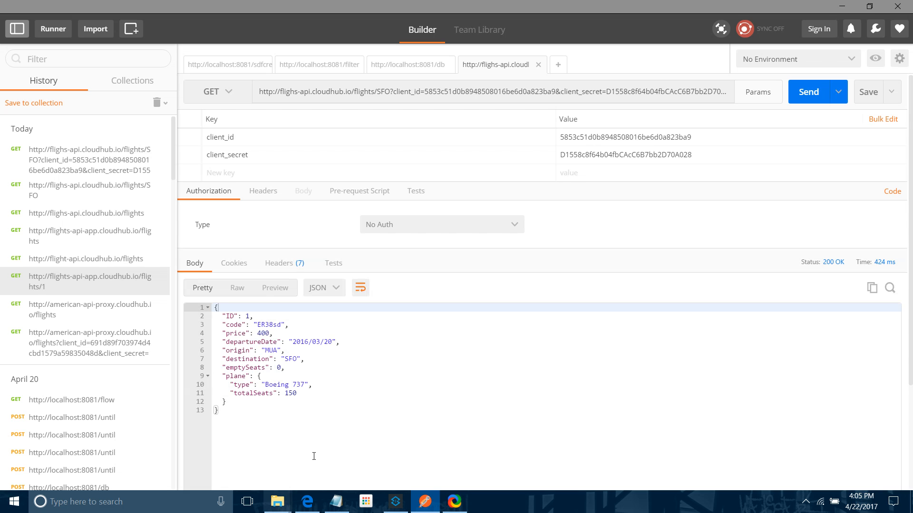
# Step: Return to API Manager, reload the page and open the SLA tiers of flighs-api
pyautogui.click(301, 507)
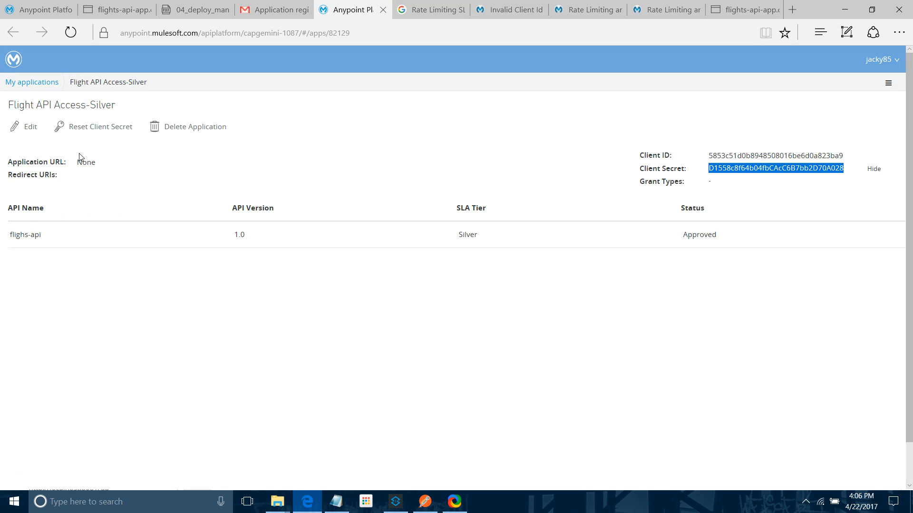
pyautogui.click(38, 9)
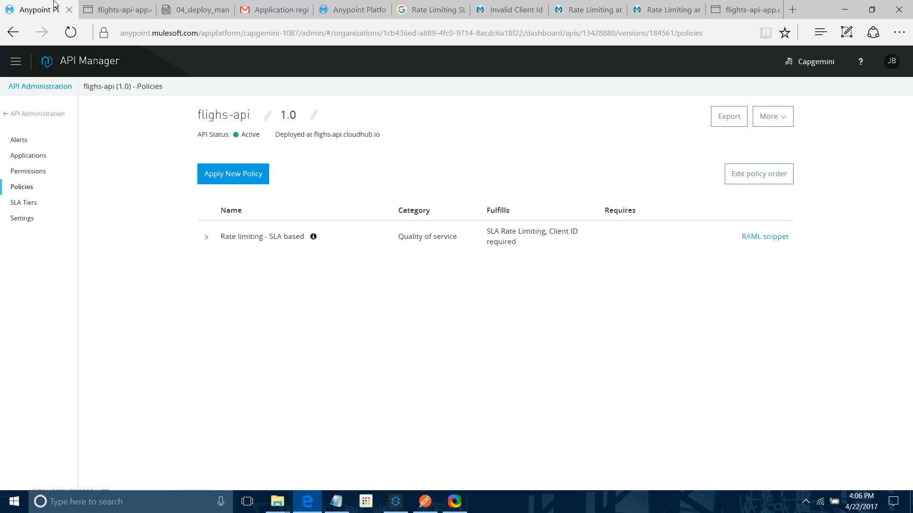
pyautogui.click(278, 35)
pyautogui.press('Return')
pyautogui.click(22, 203)
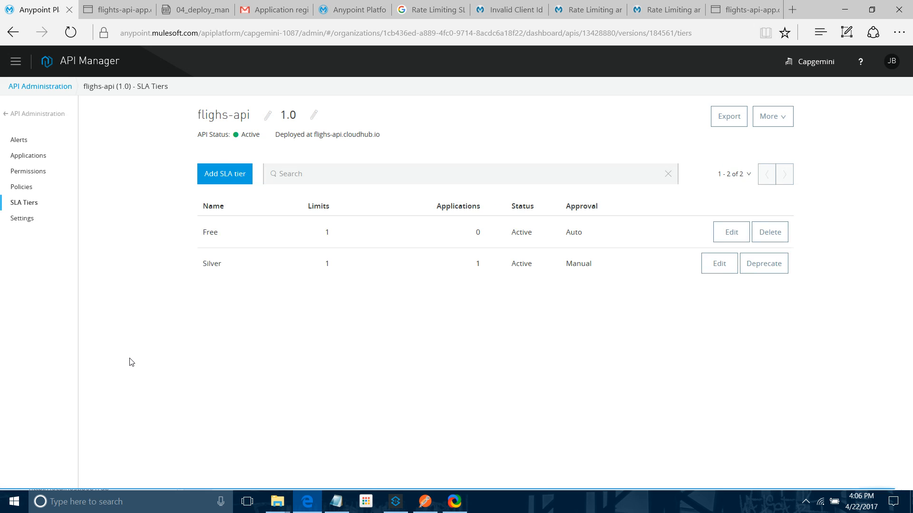
# Step: Open the Silver SLA tier of flighs-api for editing
pyautogui.click(716, 265)
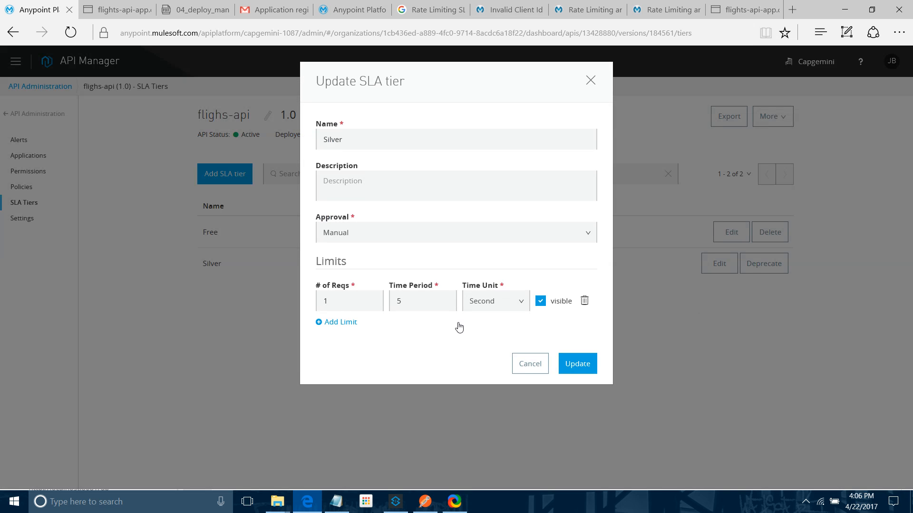
pyautogui.click(424, 300)
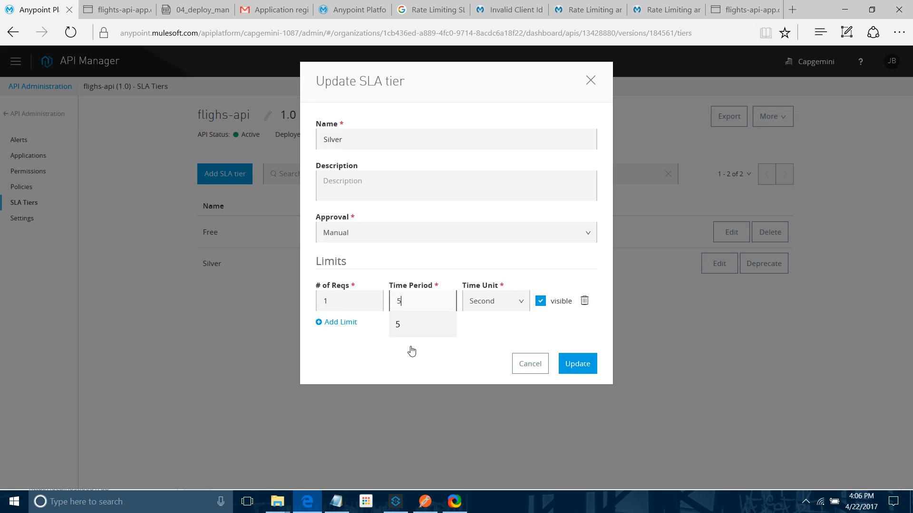
# Step: Switch to Postman and send the authenticated request to the flighs-api proxy several more times
pyautogui.click(425, 501)
pyautogui.click(801, 101)
pyautogui.click(808, 95)
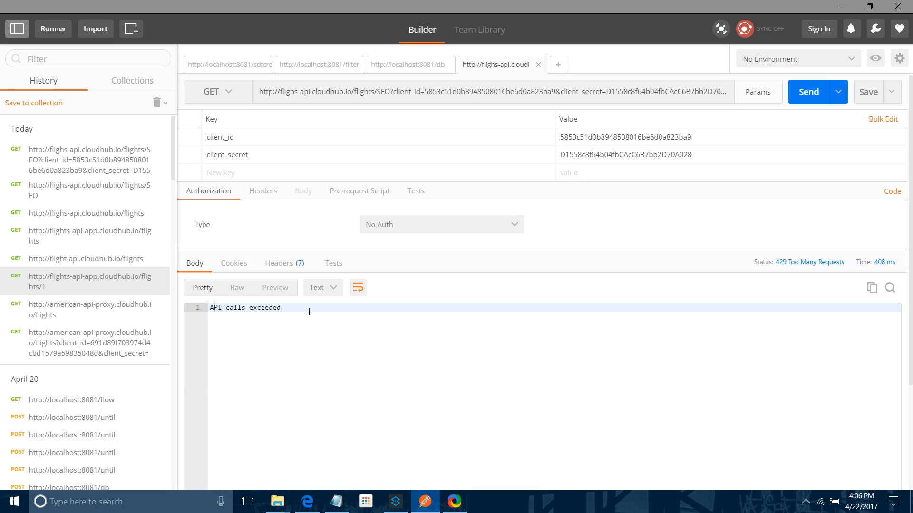
pyautogui.click(309, 503)
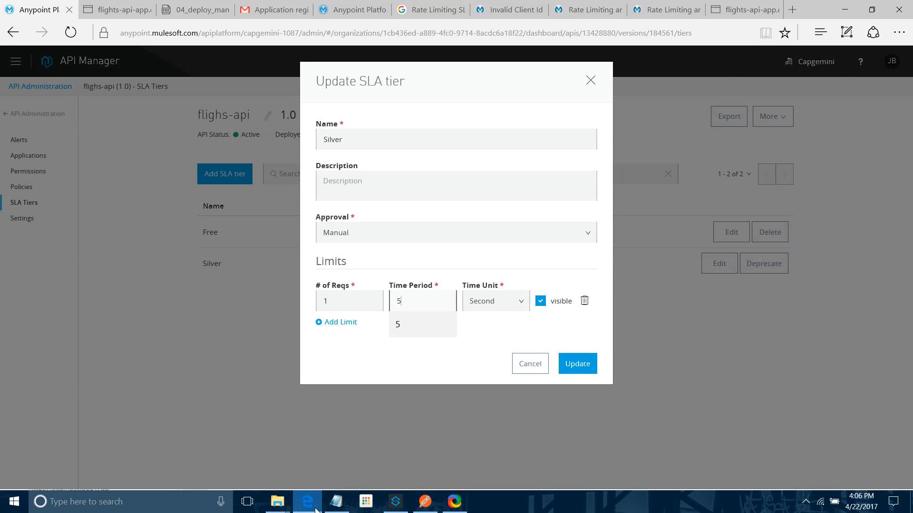
pyautogui.click(315, 510)
pyautogui.click(804, 95)
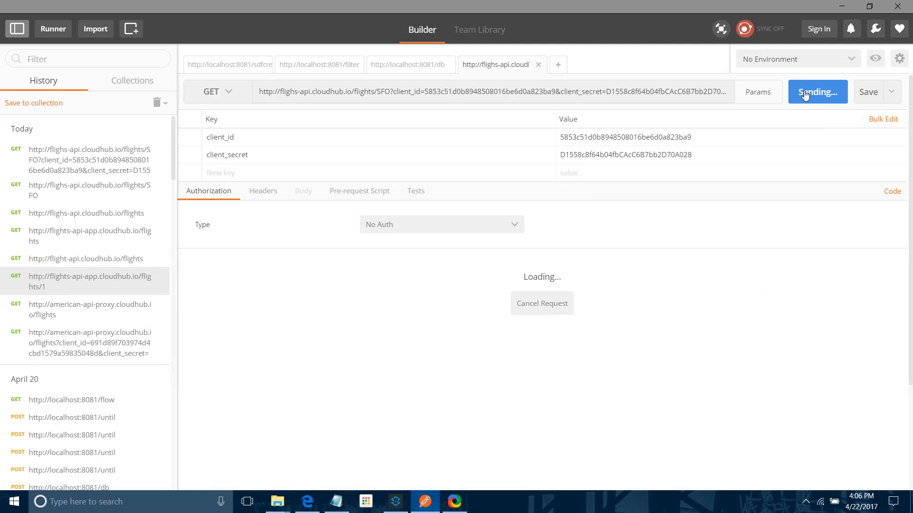
pyautogui.click(805, 95)
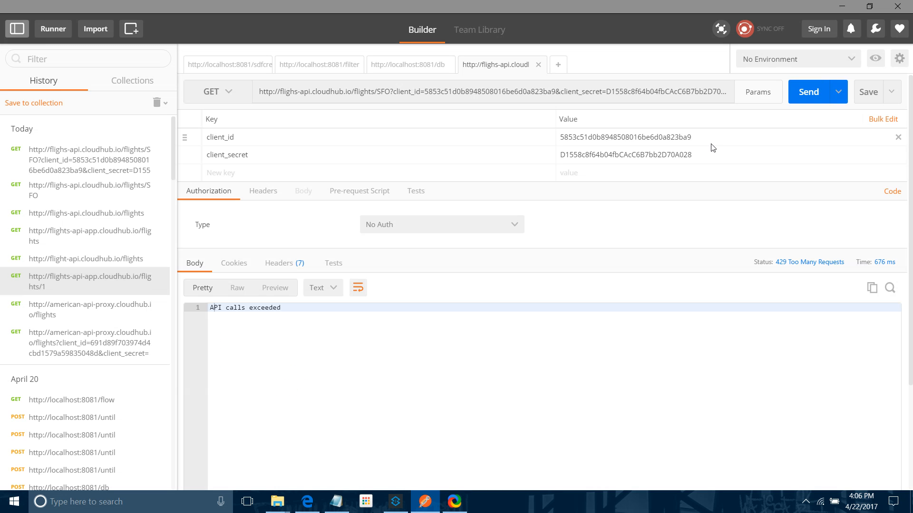
# Step: Remove the client_id and client_secret parameters and send the request to the proxy without credentials
pyautogui.click(898, 139)
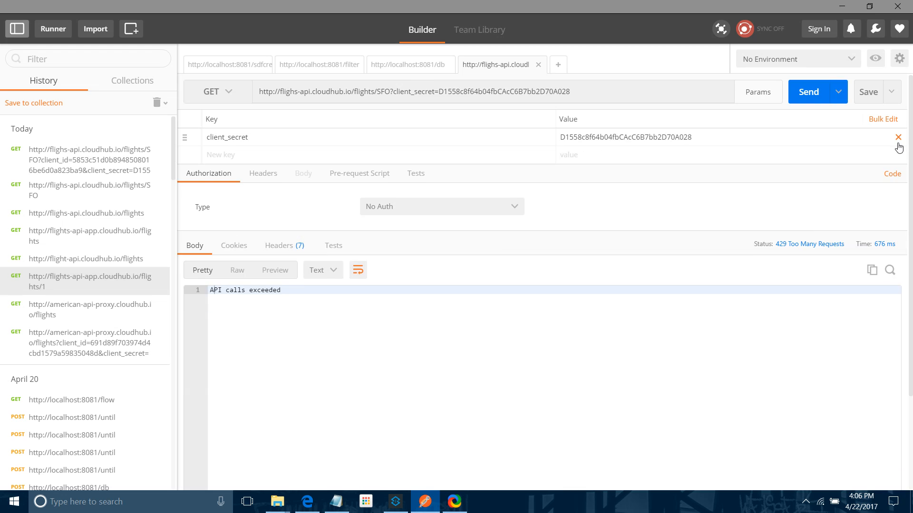
pyautogui.click(898, 139)
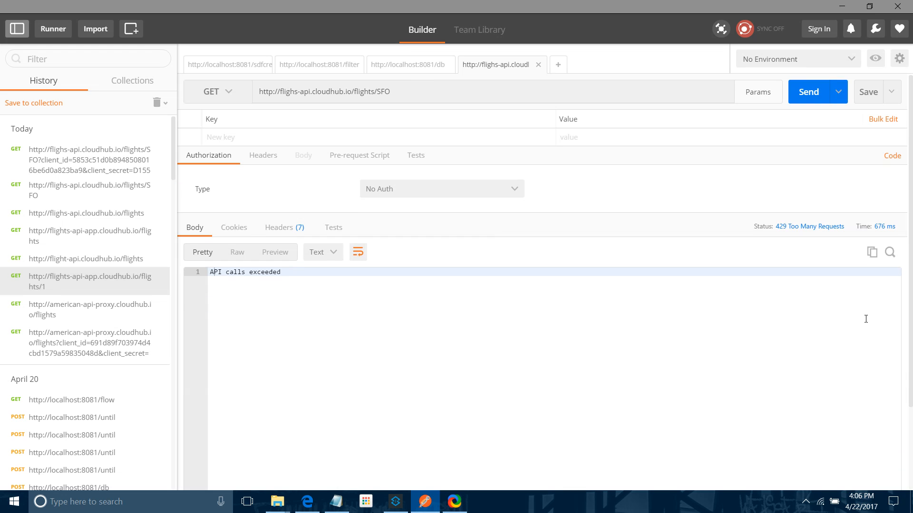
pyautogui.click(800, 92)
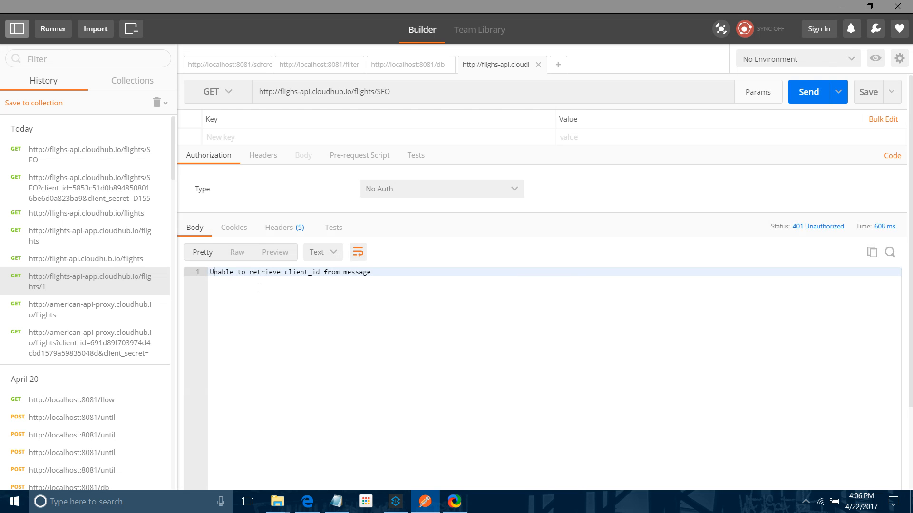
pyautogui.moveTo(261, 273); pyautogui.dragTo(373, 273)
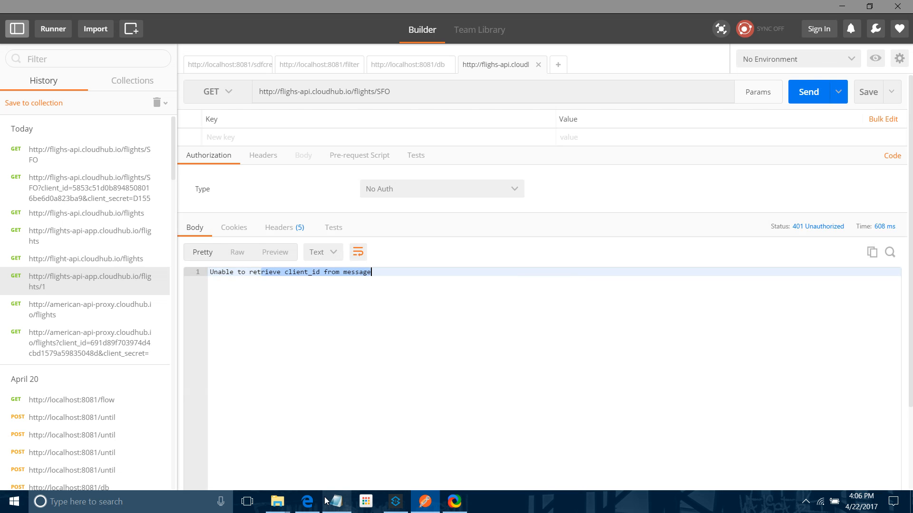
# Step: Close the Silver tier editing dialog without saving
pyautogui.click(312, 505)
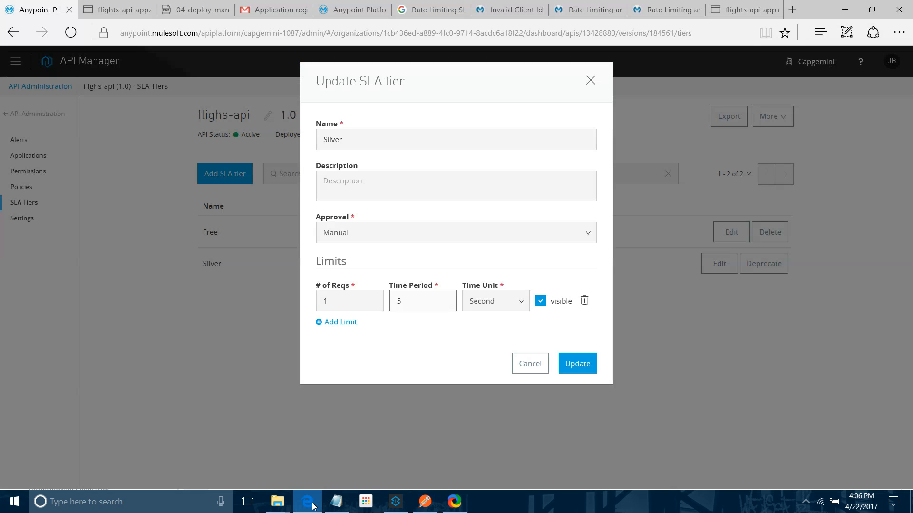
pyautogui.click(528, 362)
# Step: Send the credential-free request to the proxy again and return to the browser
pyautogui.hotkey('alt', 'Tab')
pyautogui.click(816, 93)
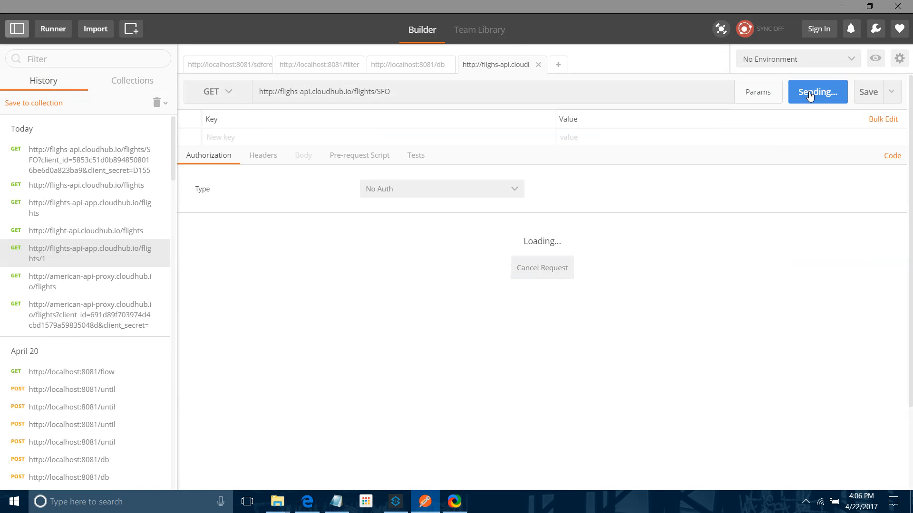
pyautogui.click(815, 94)
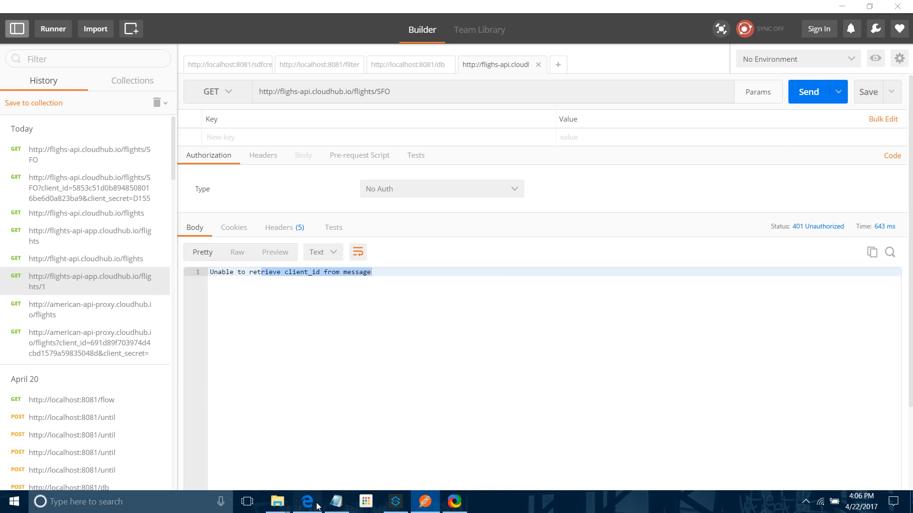
pyautogui.hotkey('alt', 'Tab')
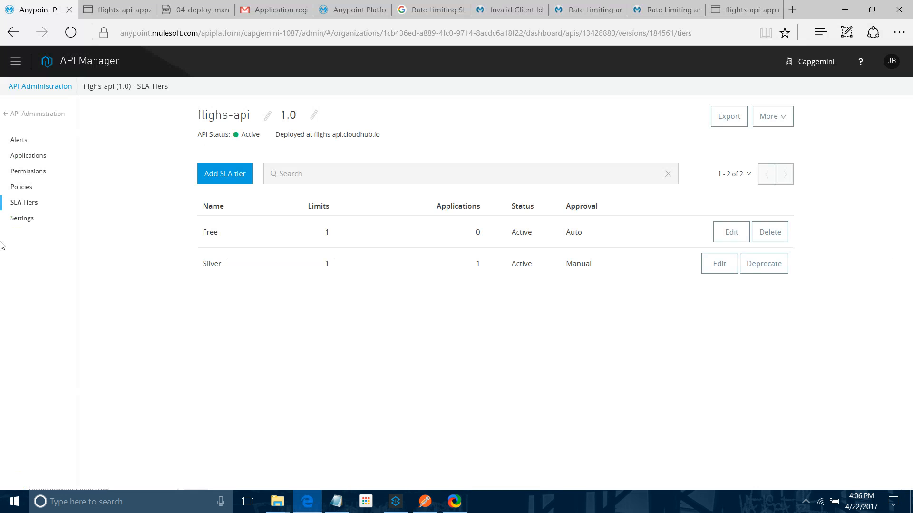
# Step: Review the policies and SLA tiers of flighs-api and the Flight API Access-Silver application page
pyautogui.click(28, 188)
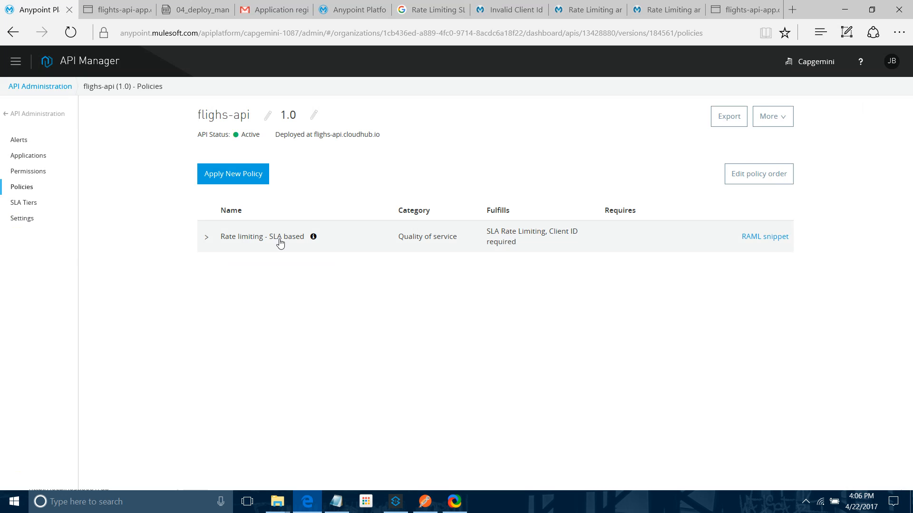
pyautogui.click(22, 204)
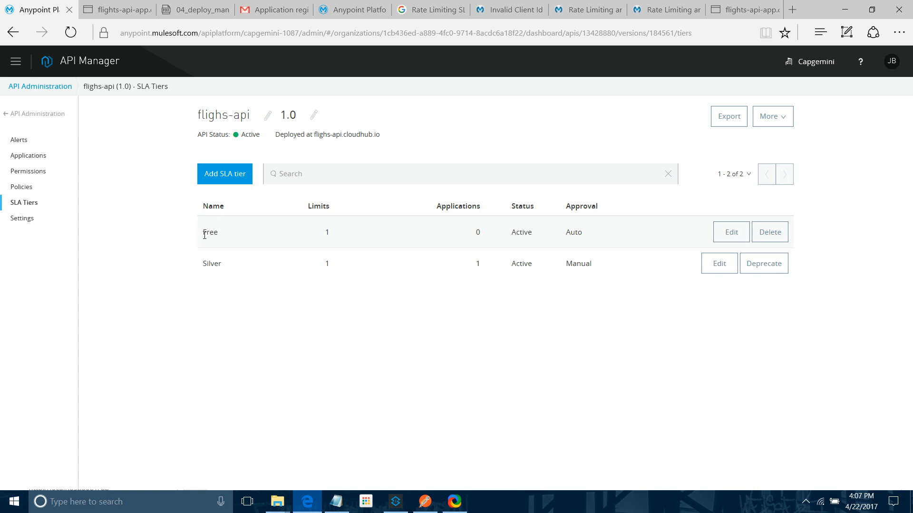
pyautogui.moveTo(204, 233); pyautogui.dragTo(229, 247)
pyautogui.click(353, 10)
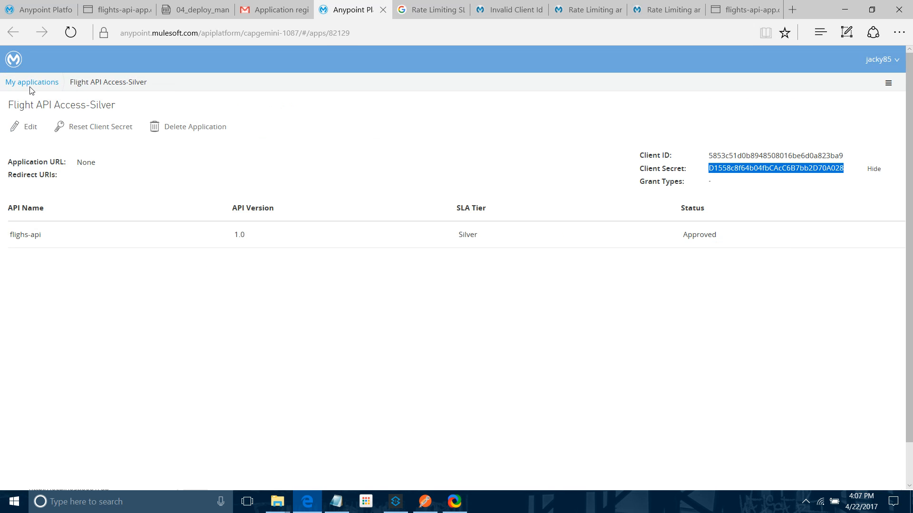
pyautogui.click(40, 9)
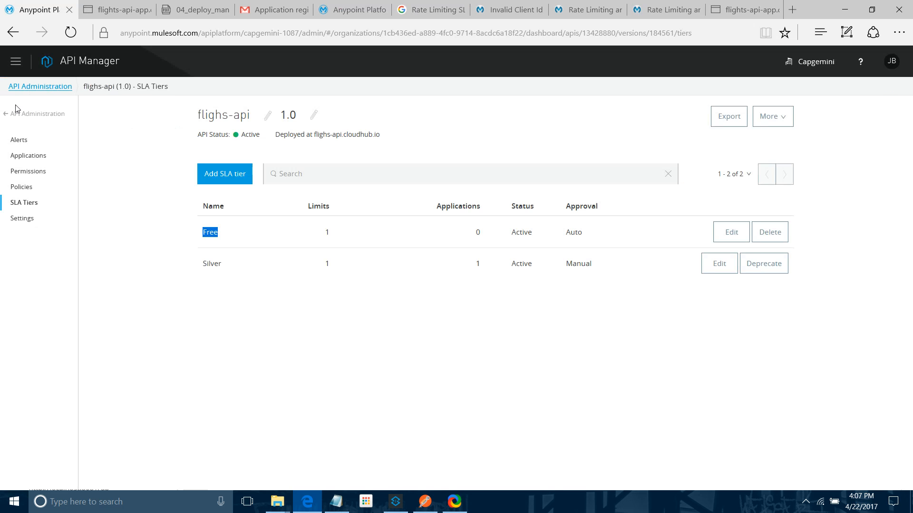
# Step: Go back to API Administration, open flighs-api version 1.0 and open its live portal in a new tab
pyautogui.click(9, 64)
pyautogui.click(49, 140)
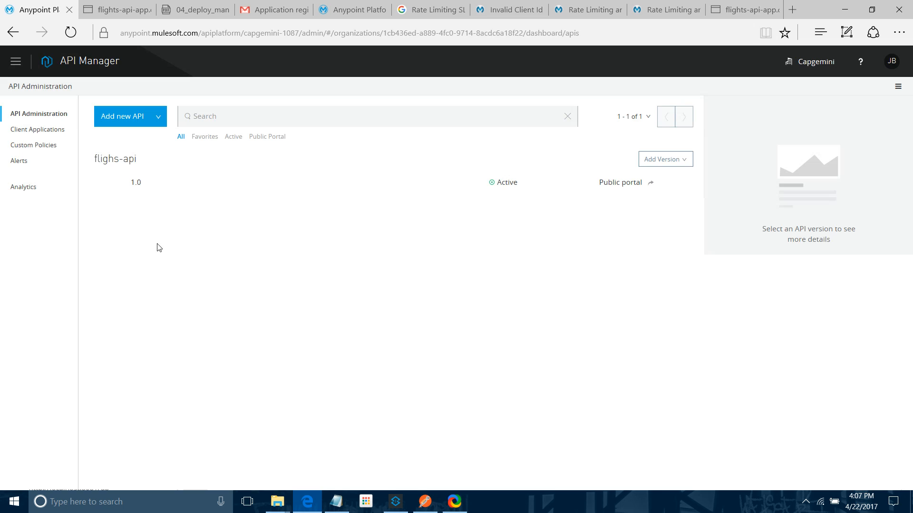
pyautogui.click(137, 184)
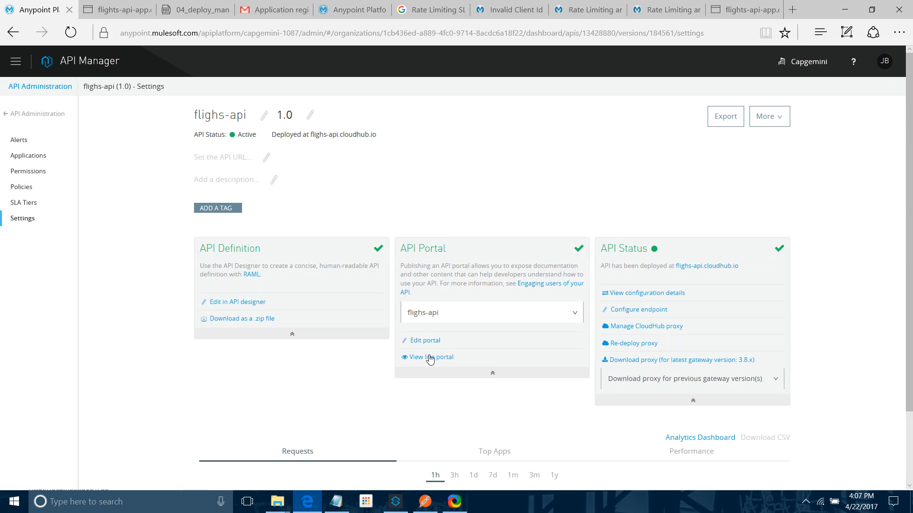
pyautogui.rightClick(430, 359)
pyautogui.click(441, 368)
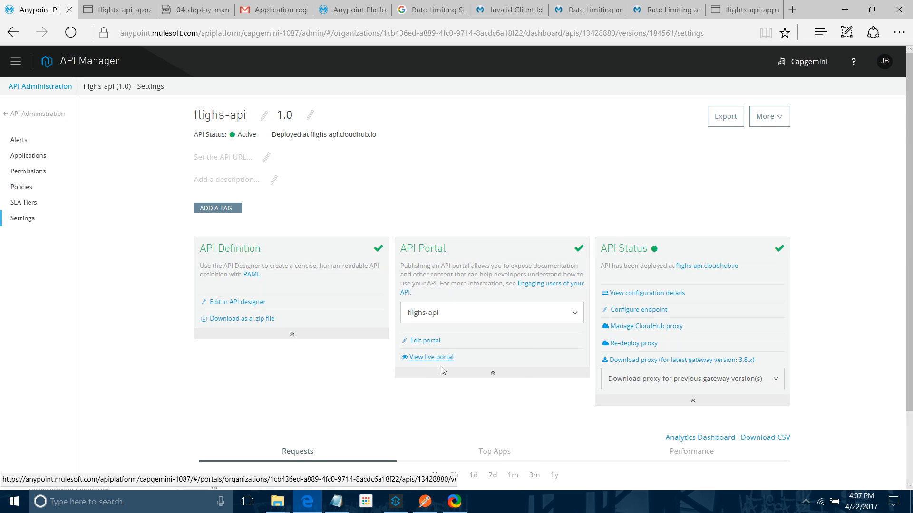
pyautogui.click(113, 4)
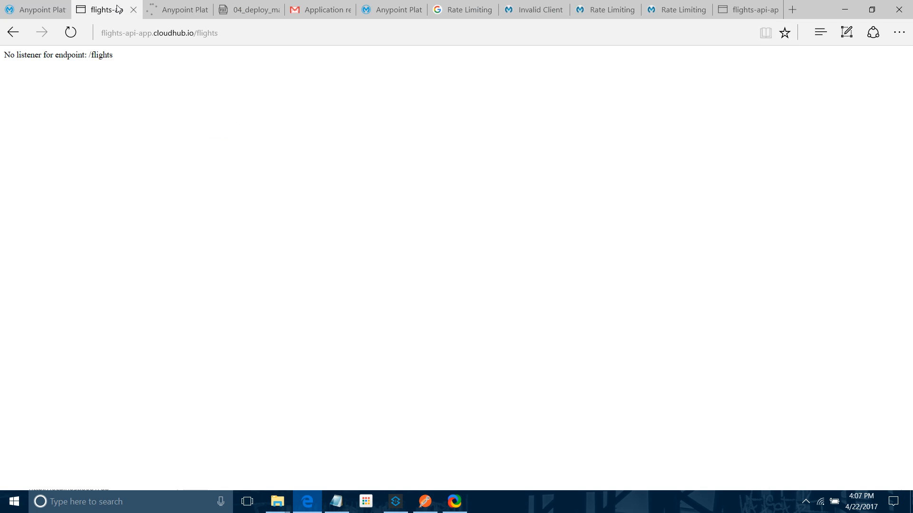
pyautogui.click(176, 10)
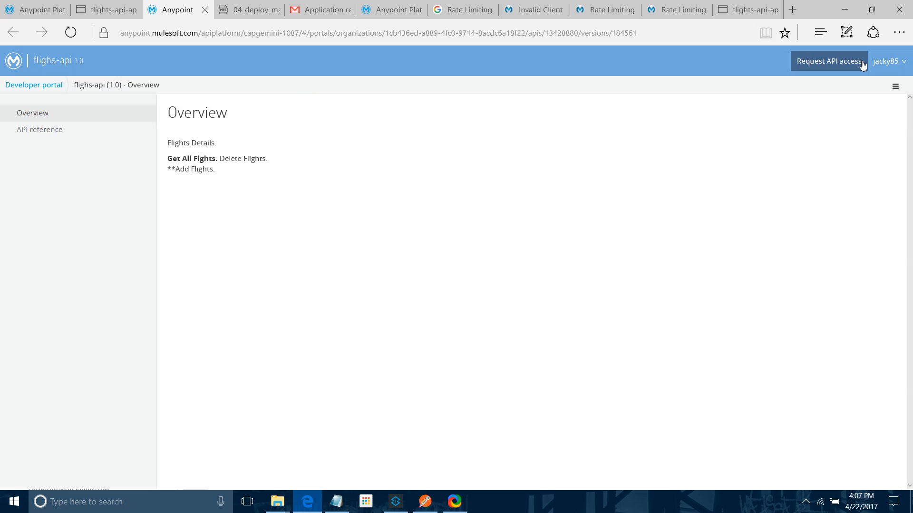
# Step: Start an API access request from the portal and add a new application named api-free-app
pyautogui.click(829, 65)
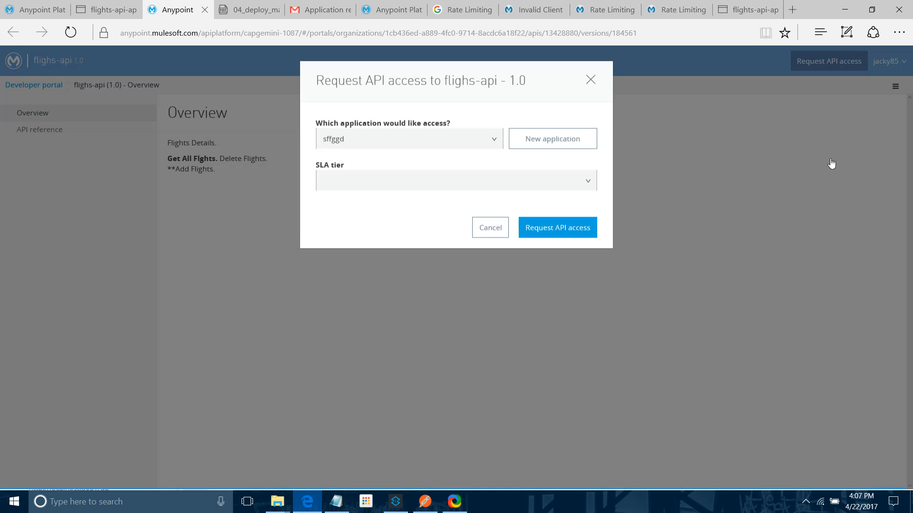
pyautogui.click(537, 145)
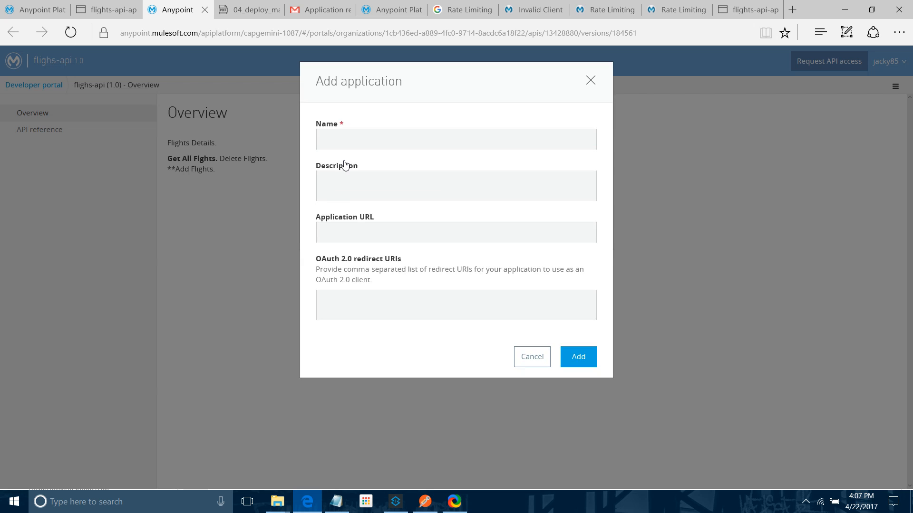
pyautogui.click(352, 142)
pyautogui.write('api')
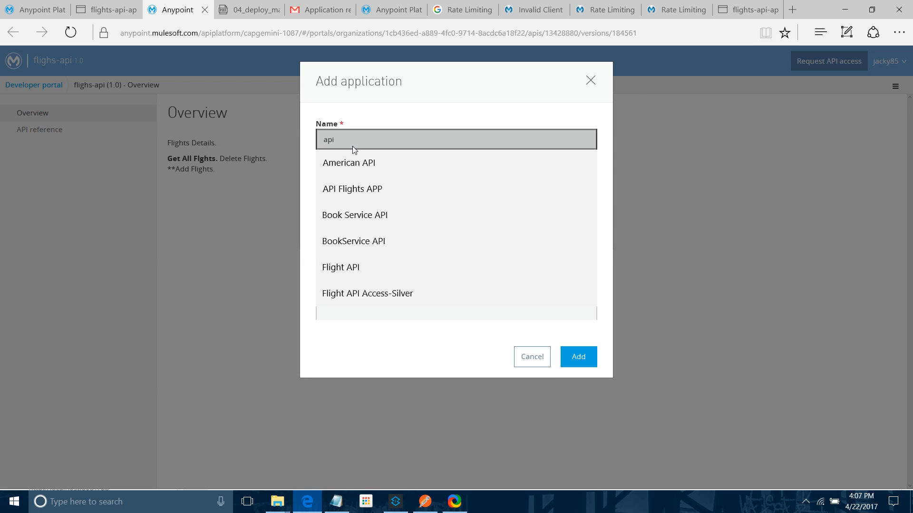
pyautogui.write('-free-app')
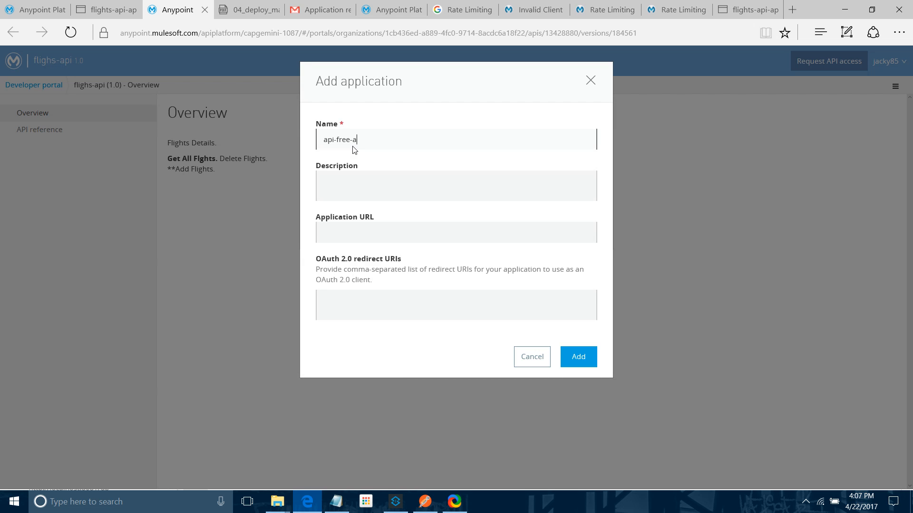
pyautogui.click(582, 365)
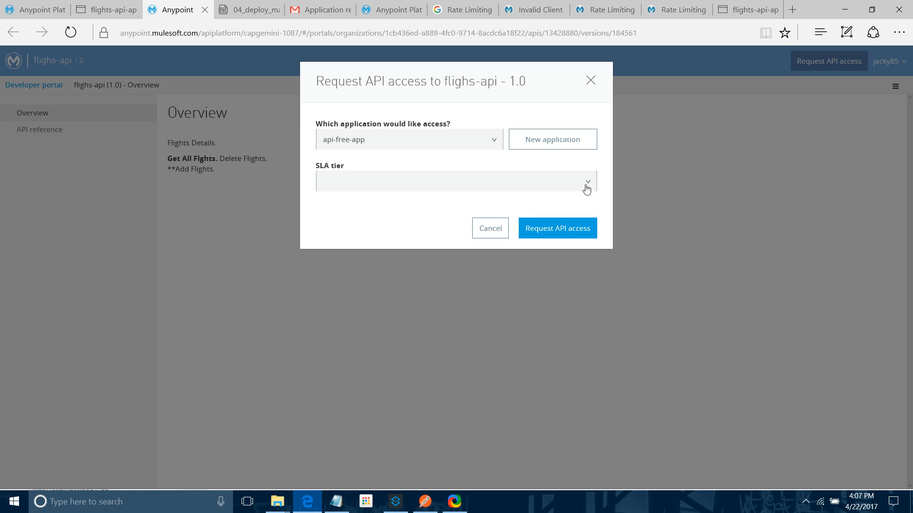
# Step: Request access for api-free-app on the Free SLA tier and dismiss the confirmation
pyautogui.click(586, 187)
pyautogui.click(356, 206)
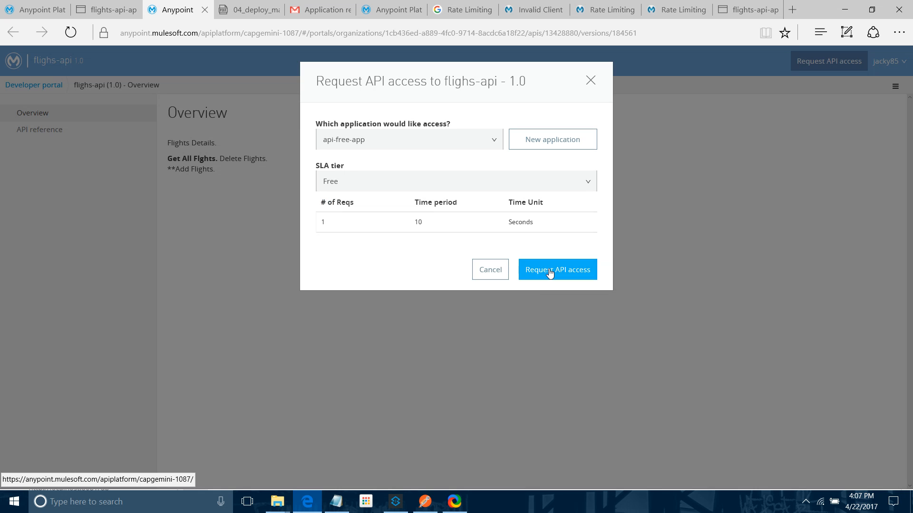
pyautogui.click(550, 271)
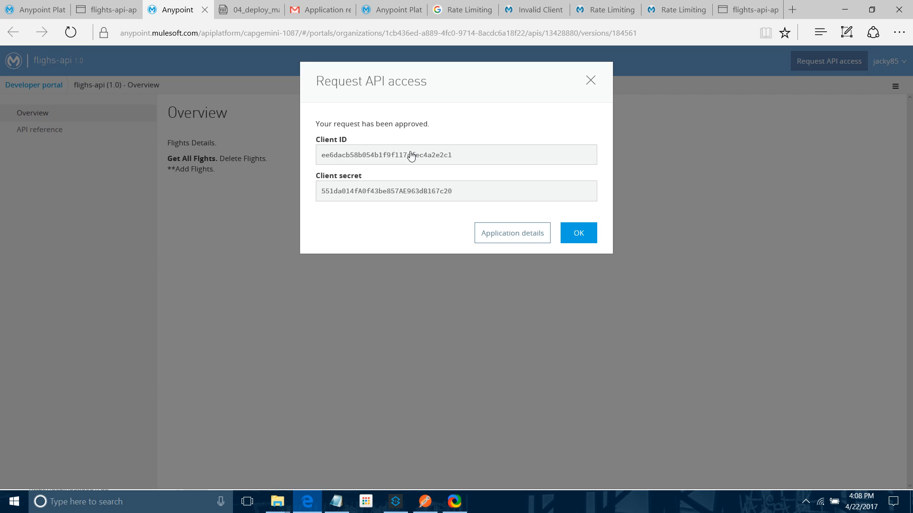
pyautogui.click(252, 276)
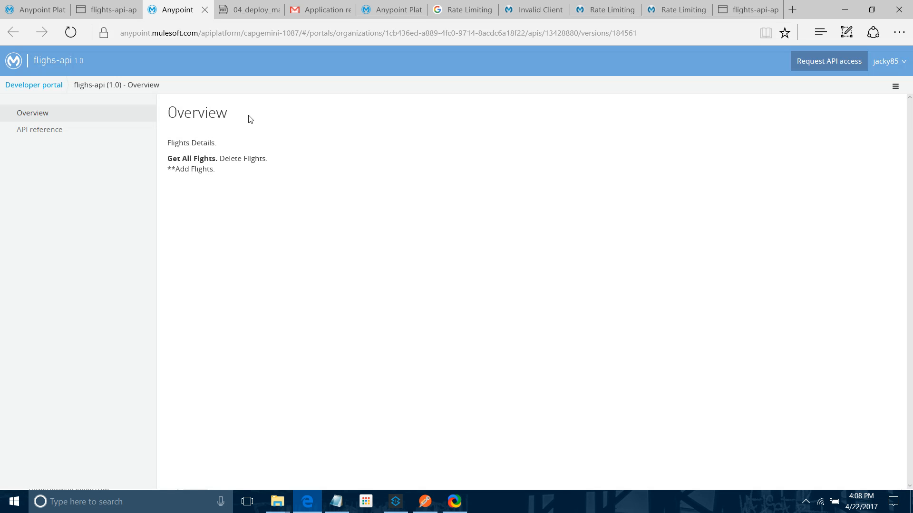
# Step: Read the api-free-app approval email in Gmail, then review the flighs-api request chart in API Manager
pyautogui.click(328, 9)
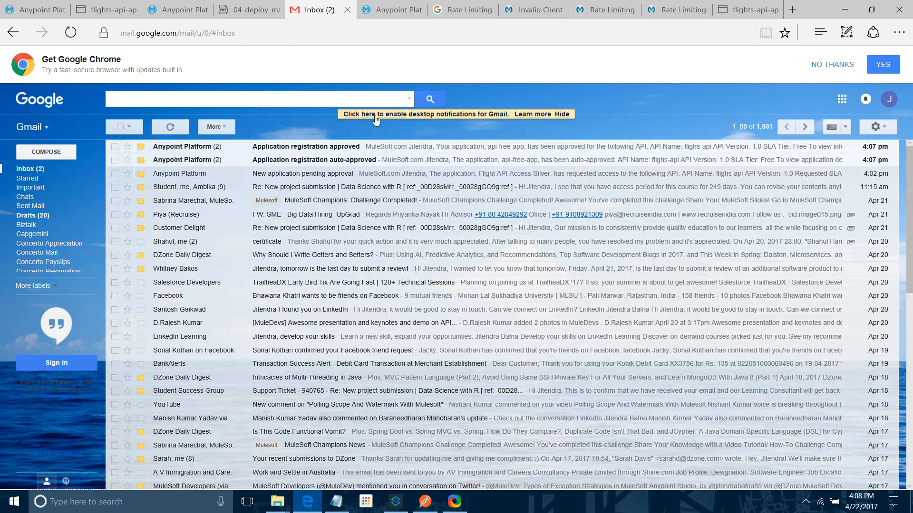
pyautogui.click(354, 146)
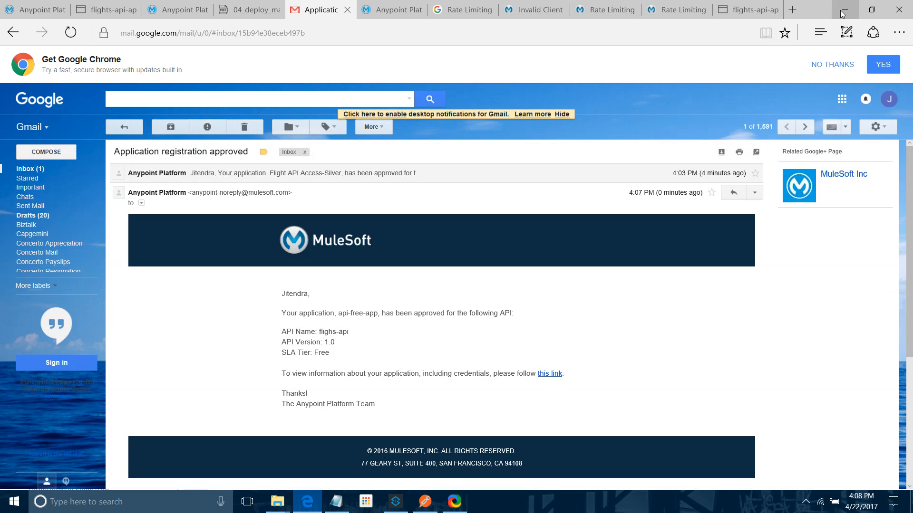
pyautogui.click(34, 10)
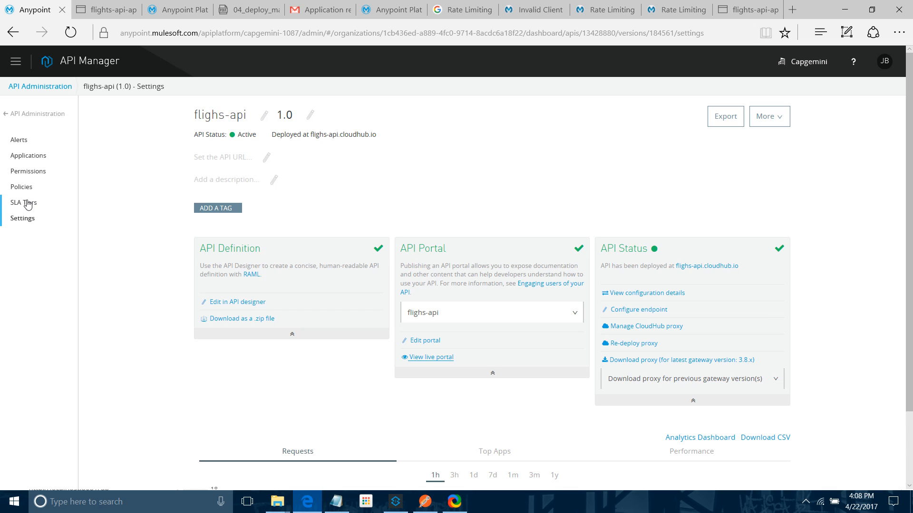
pyautogui.scroll(-2, 306, 322)
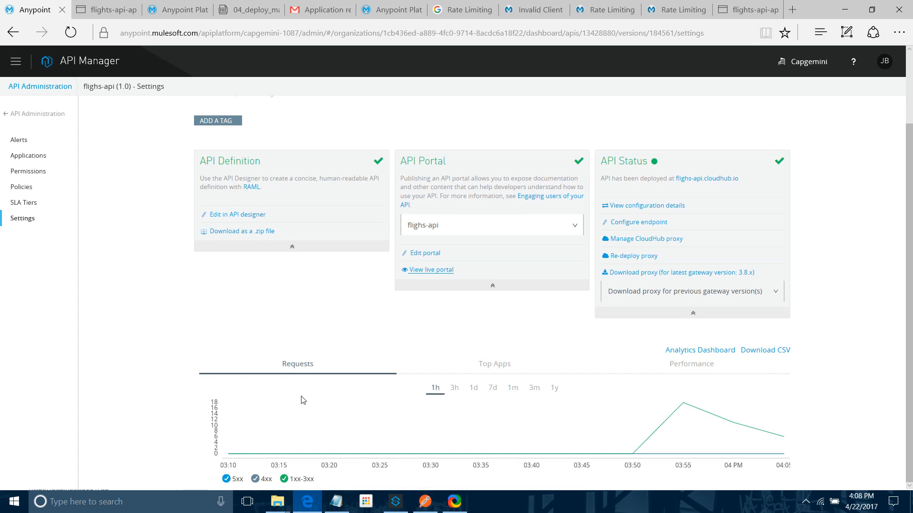
# Step: Open the Analytics Dashboard and examine the requests by date, location, application and platform
pyautogui.moveTo(683, 409)
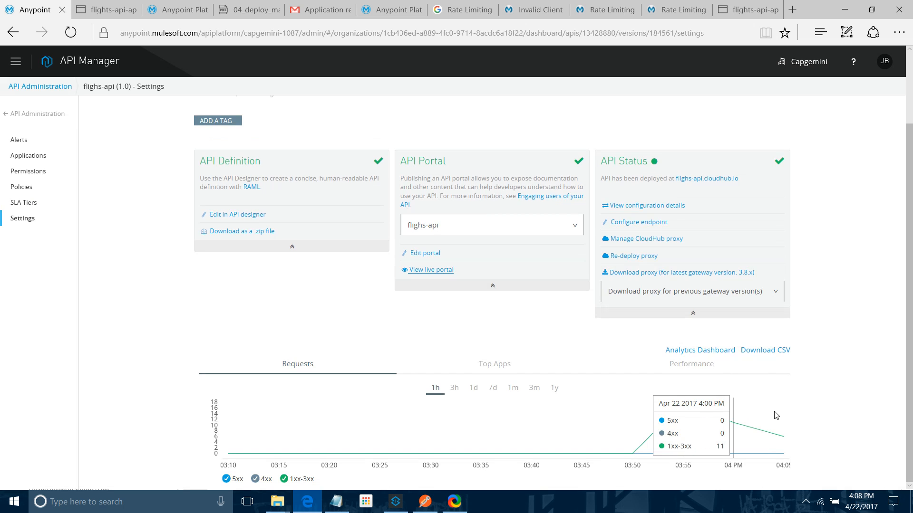
pyautogui.click(695, 352)
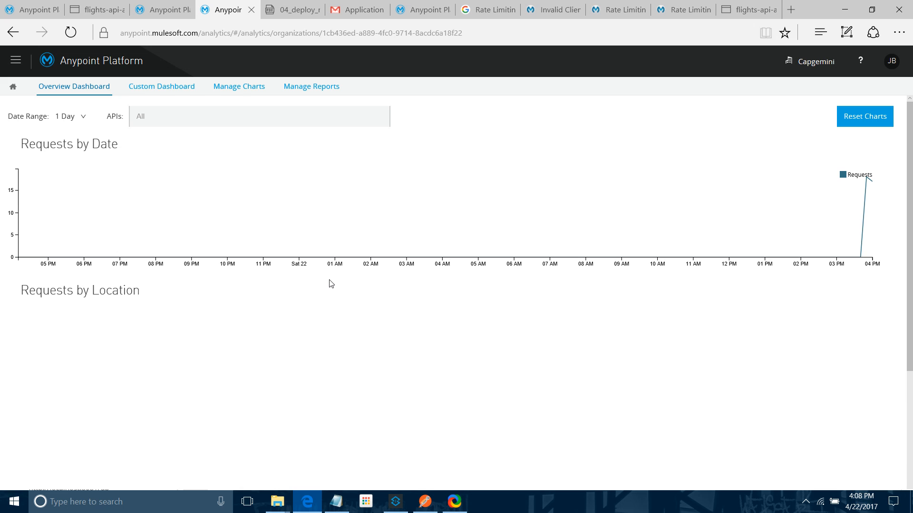
pyautogui.scroll(-4, 331, 283)
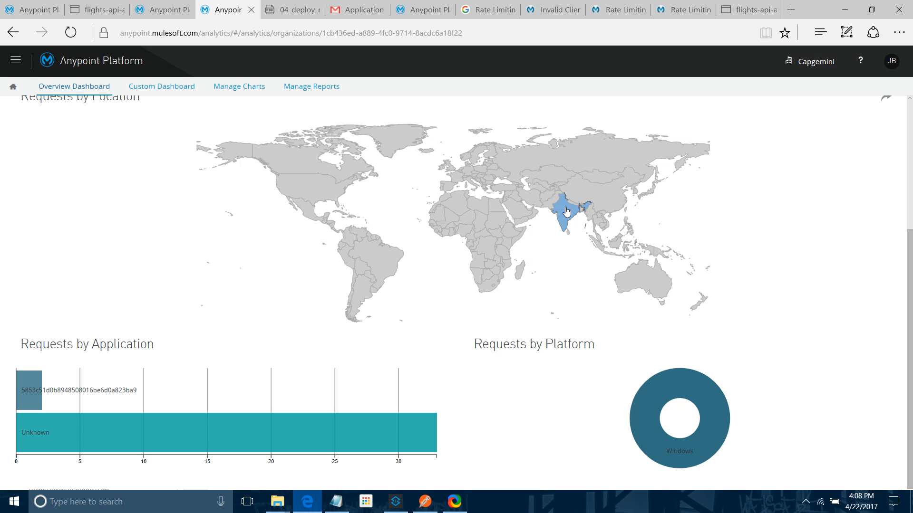
pyautogui.moveTo(566, 211)
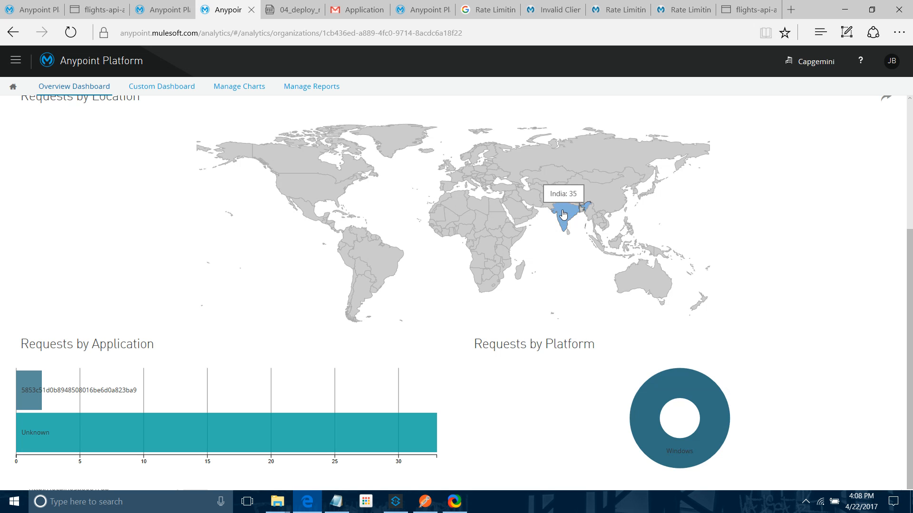
pyautogui.scroll(5, 563, 215)
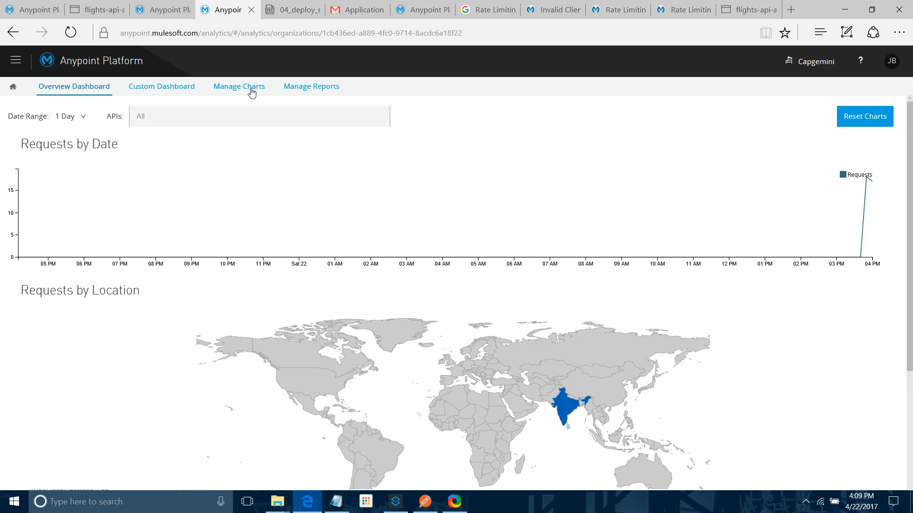
# Step: Open the custom dashboard and start a new chart to review the Edit Chart options
pyautogui.click(161, 90)
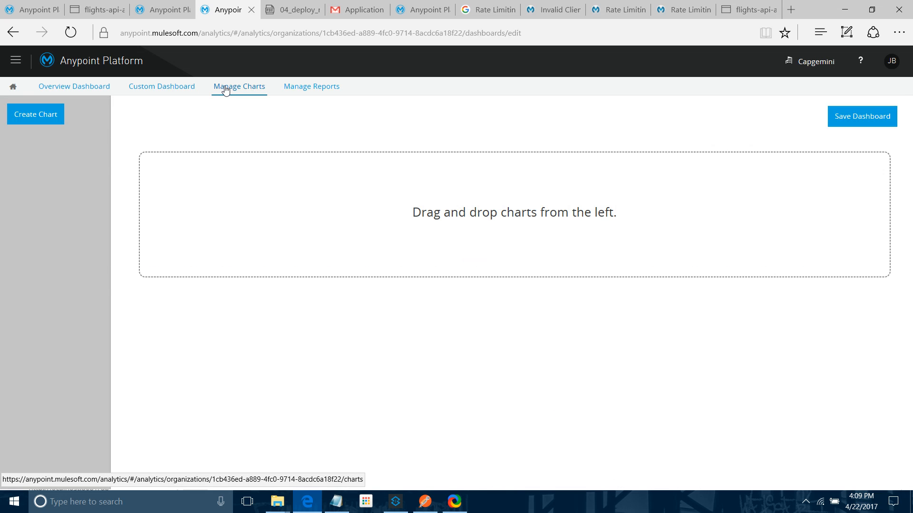
pyautogui.click(38, 122)
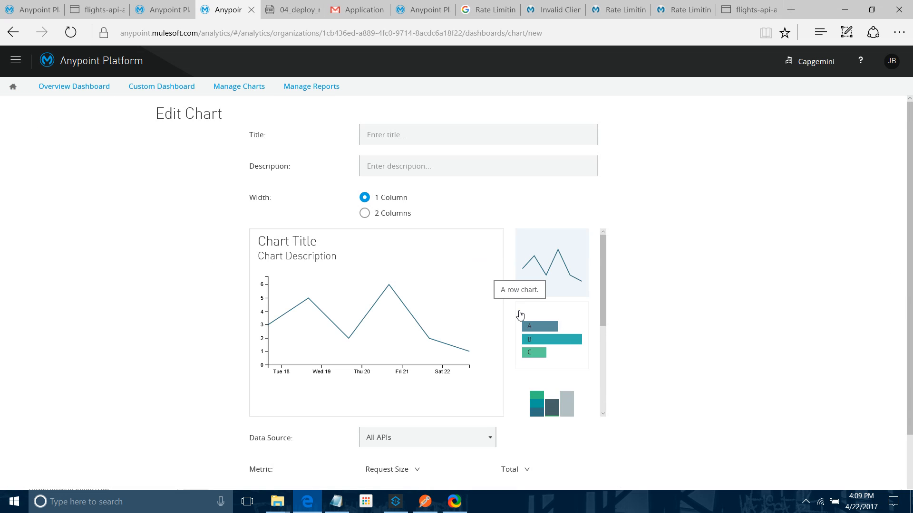
pyautogui.scroll(-5, 520, 315)
pyautogui.scroll(3, 540, 344)
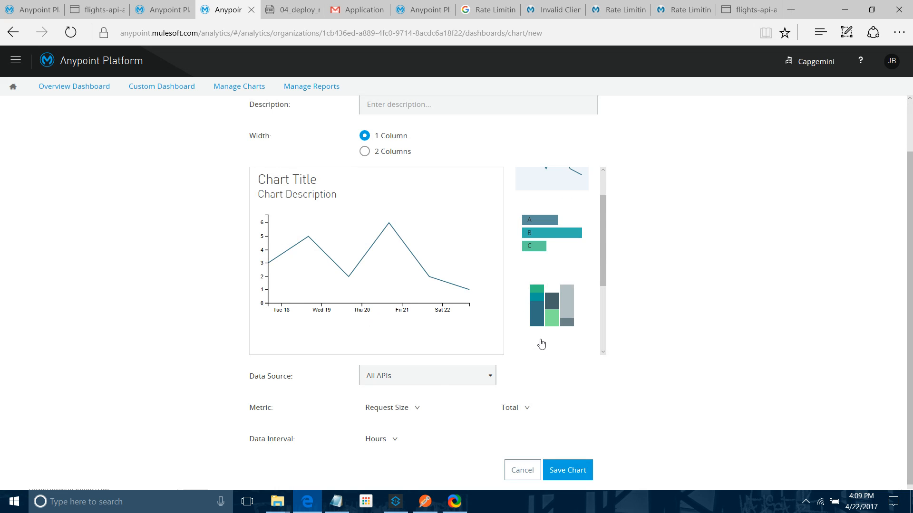
pyautogui.scroll(3, 541, 343)
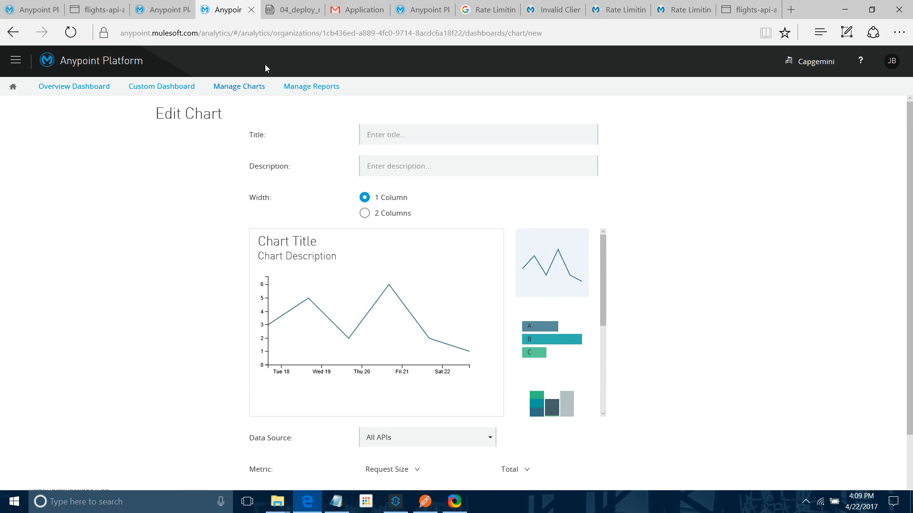
# Step: Browse the Manage Reports page, then return to the Overview Dashboard and review its charts again
pyautogui.click(246, 87)
pyautogui.click(301, 90)
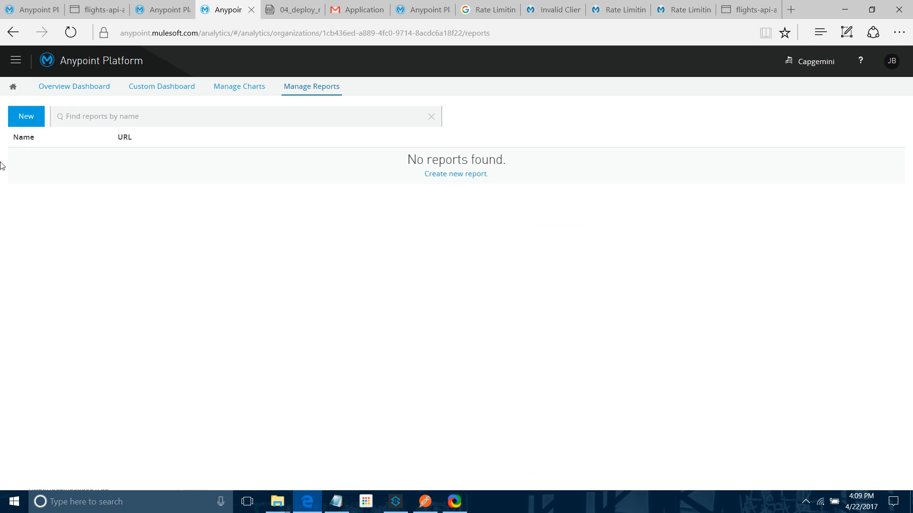
pyautogui.click(58, 92)
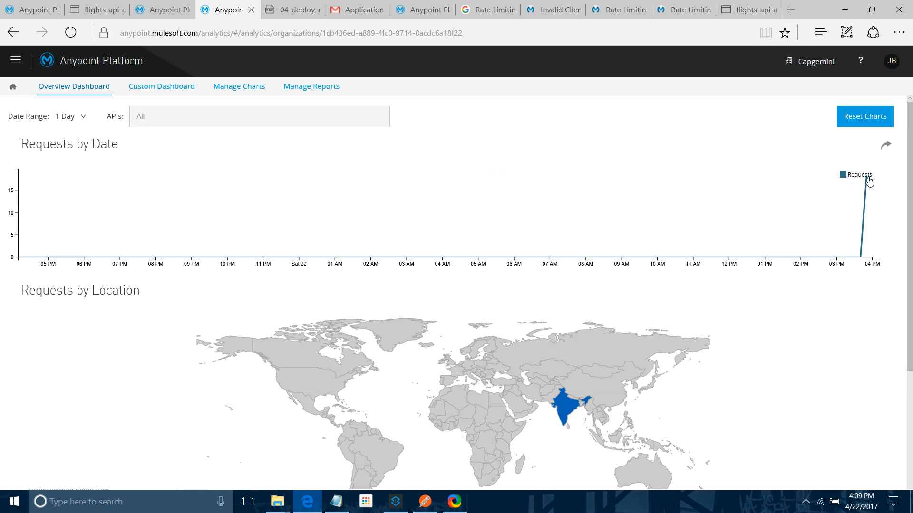
pyautogui.scroll(-3, 453, 419)
pyautogui.scroll(-1, 452, 422)
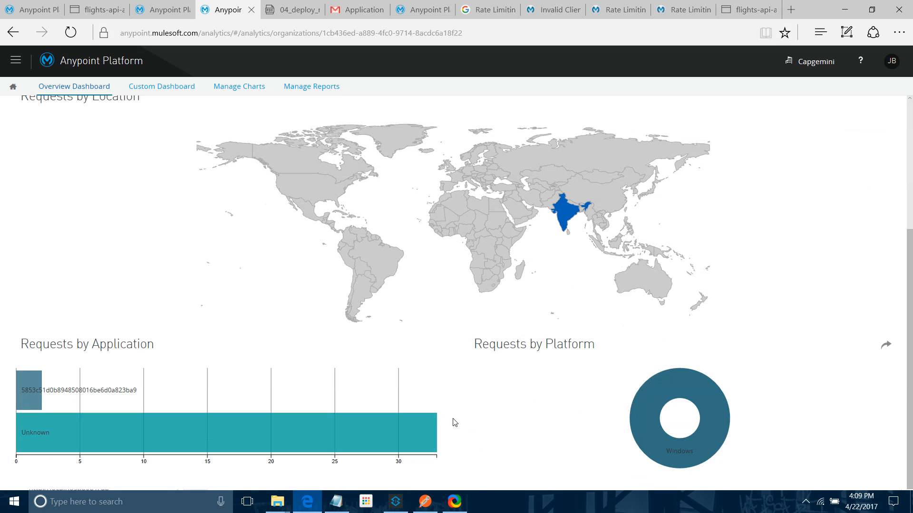
pyautogui.scroll(4, 570, 277)
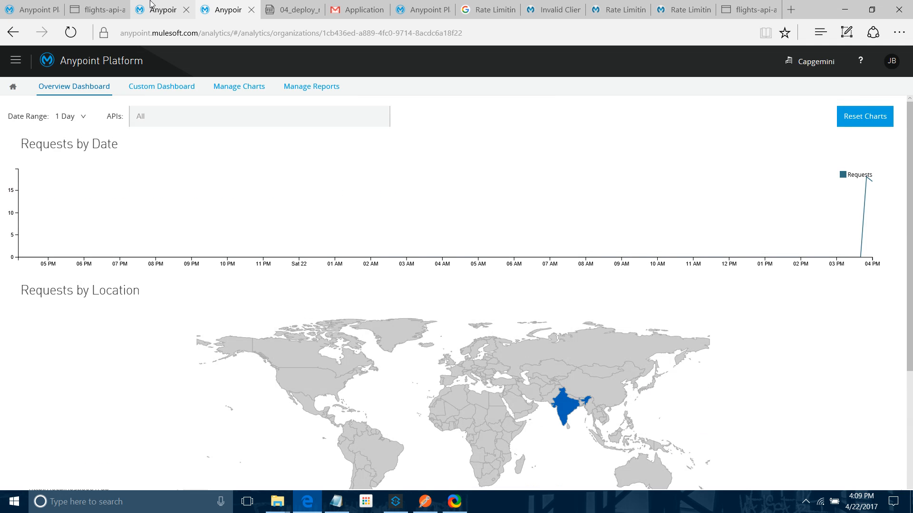
pyautogui.moveTo(150, 4)
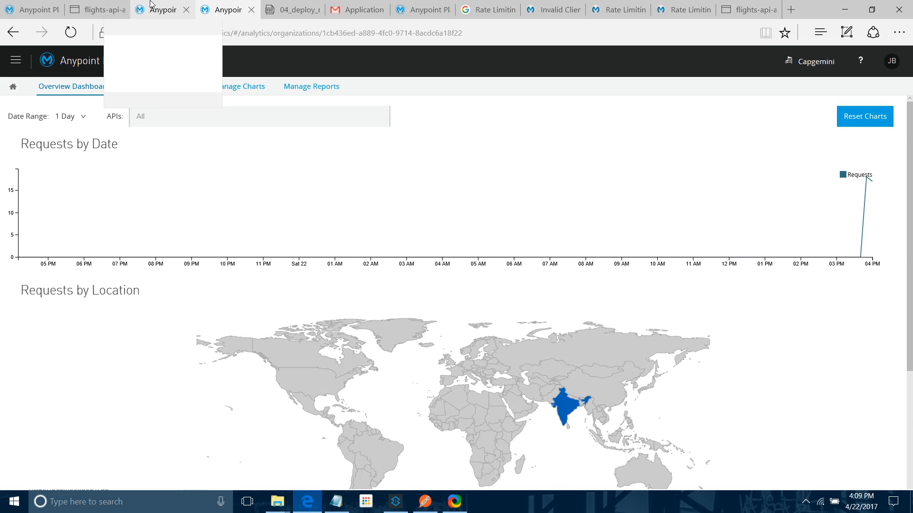